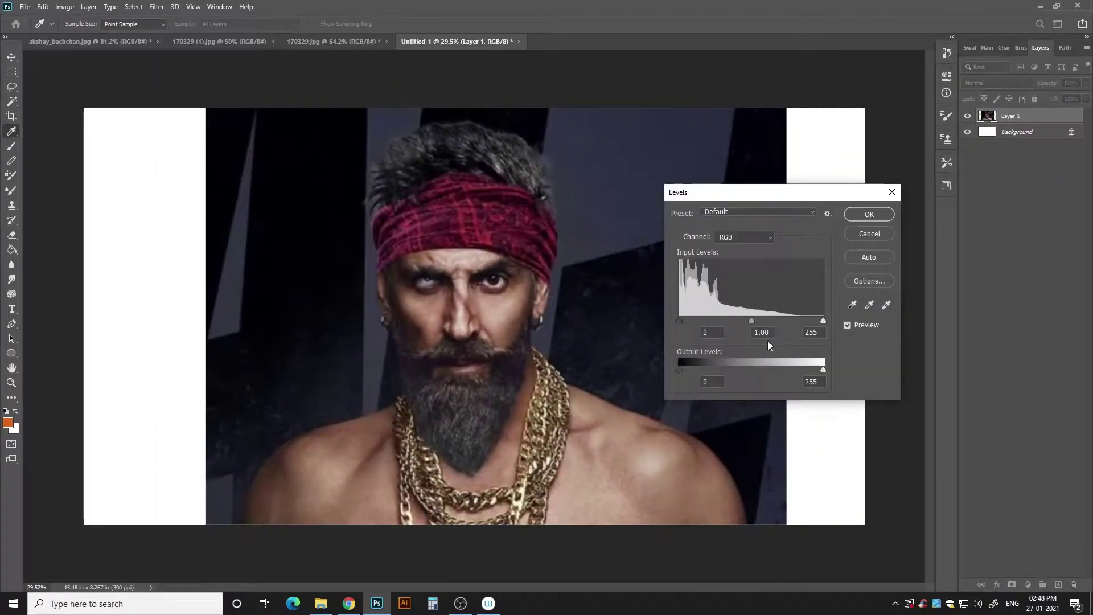
- Apply Levels input values 11, 1.35 and 195 to brighten the portrait photo
{"action": "left_click_drag", "start_coordinate": [823, 320], "coordinate": [686, 320]}
{"action": "left_click", "coordinate": [869, 215]}
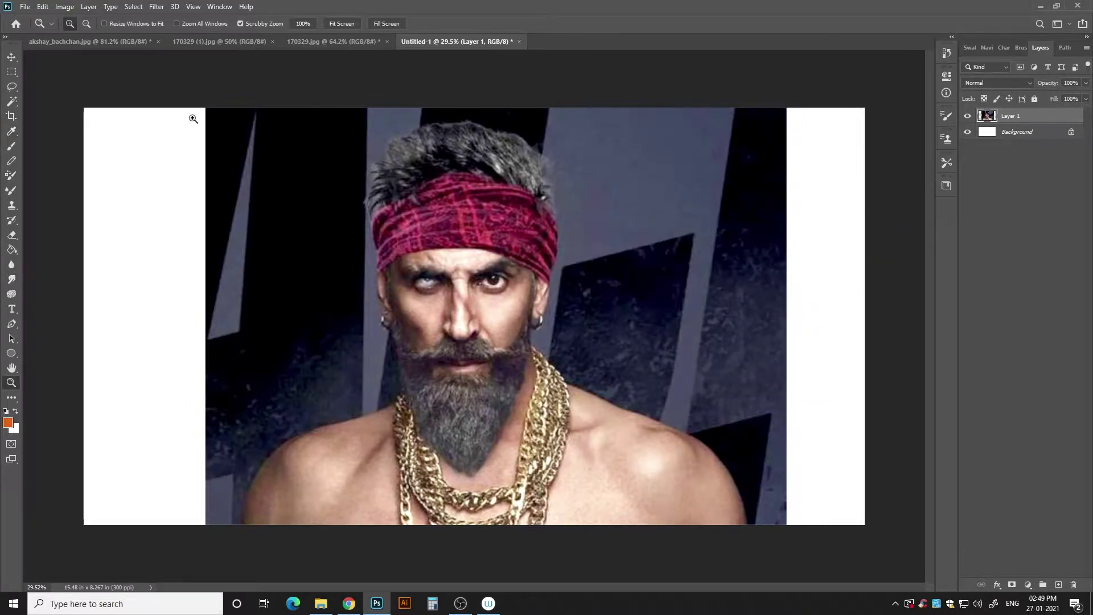
- Apply Selective Color to the Reds with Cyan -100 and Magenta -58, then zoom to the shoulder
{"action": "left_click", "coordinate": [64, 6]}
{"action": "left_click", "coordinate": [219, 211]}
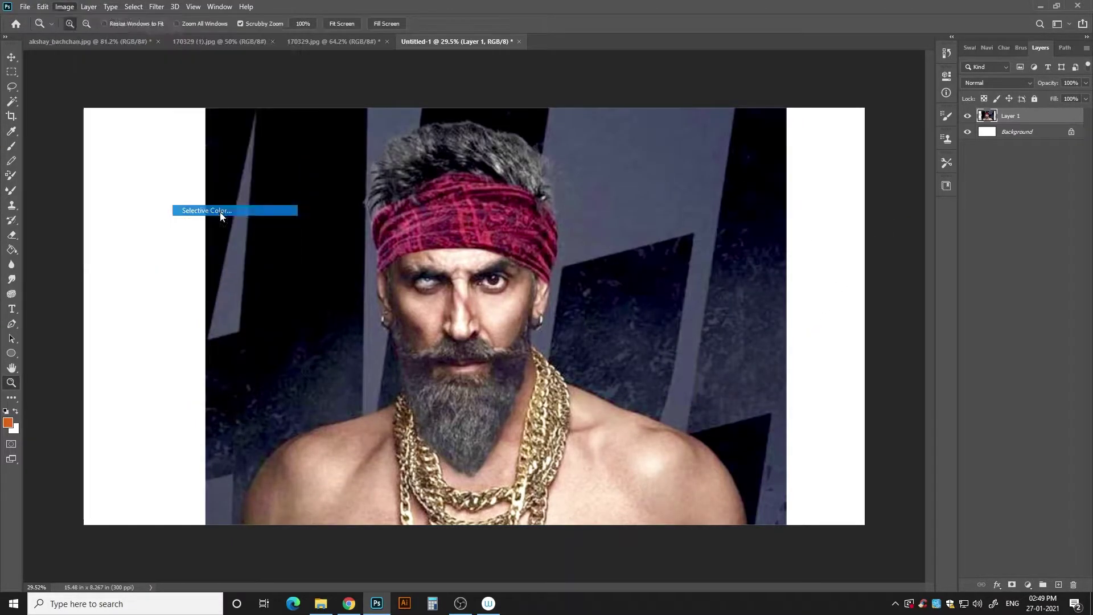
{"action": "left_click_drag", "start_coordinate": [662, 226], "coordinate": [607, 226]}
{"action": "mouse_move", "coordinate": [662, 252]}
{"action": "left_mouse_down"}
{"action": "mouse_move", "coordinate": [630, 252]}
{"action": "mouse_move", "coordinate": [665, 259]}
{"action": "mouse_move", "coordinate": [664, 277]}
{"action": "mouse_move", "coordinate": [594, 304]}
{"action": "mouse_move", "coordinate": [649, 302]}
{"action": "left_mouse_up"}
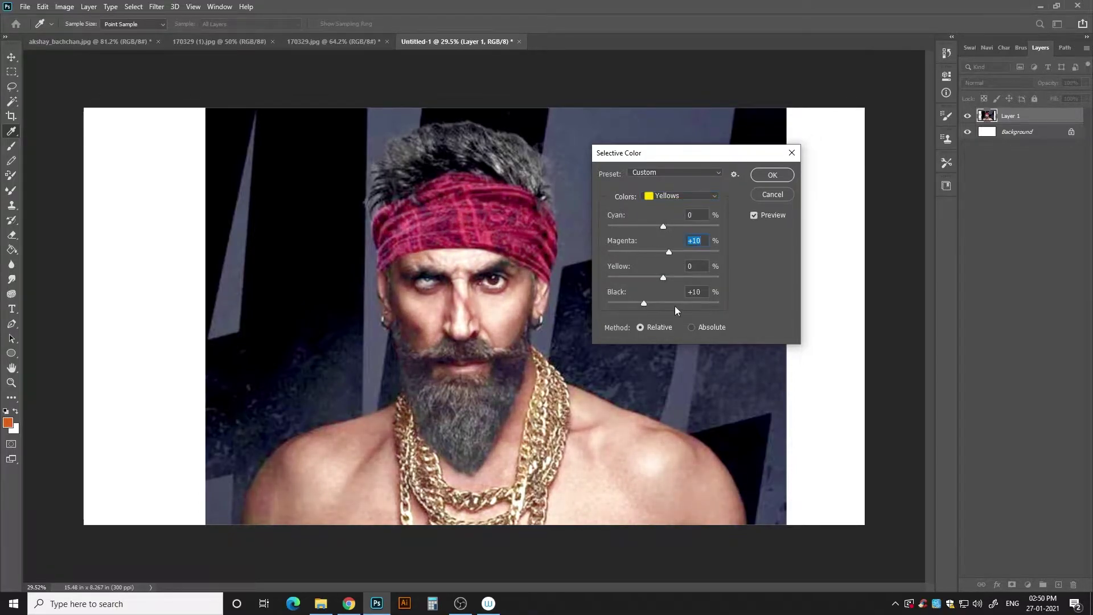
{"action": "left_click", "coordinate": [763, 176]}
{"action": "key", "text": "z"}
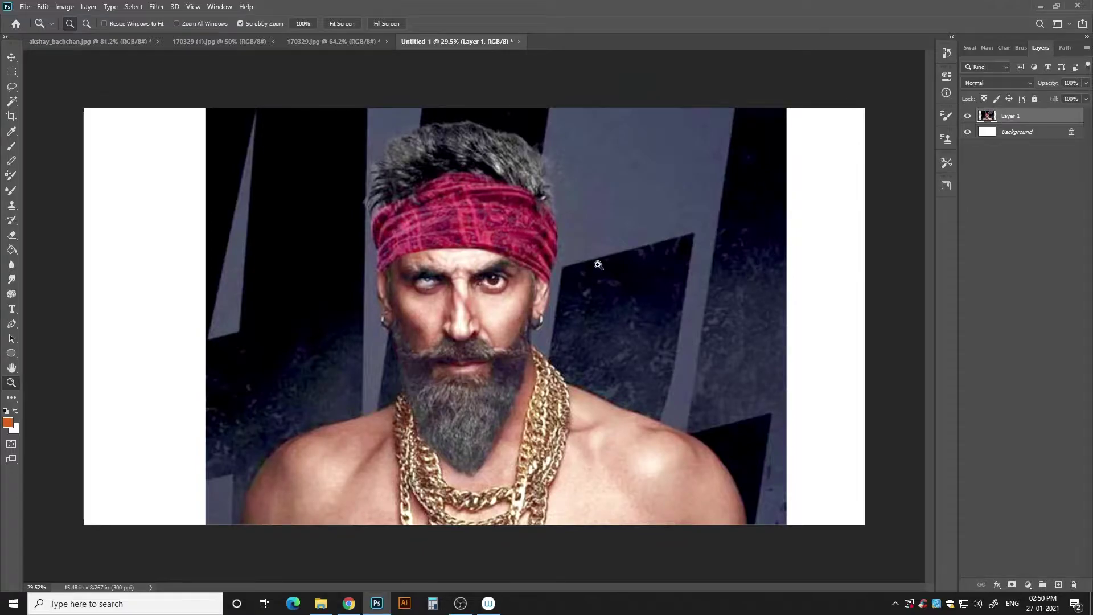
{"action": "mouse_move", "coordinate": [216, 566]}
{"action": "left_mouse_down"}
{"action": "mouse_move", "coordinate": [313, 383]}
{"action": "mouse_move", "coordinate": [319, 281]}
{"action": "left_mouse_up"}
- Trace the man's outline with the Pen tool from the shoulder up over his hair
{"action": "key", "text": "p"}
{"action": "left_click", "coordinate": [281, 453]}
{"action": "key", "text": "ctrl+z"}
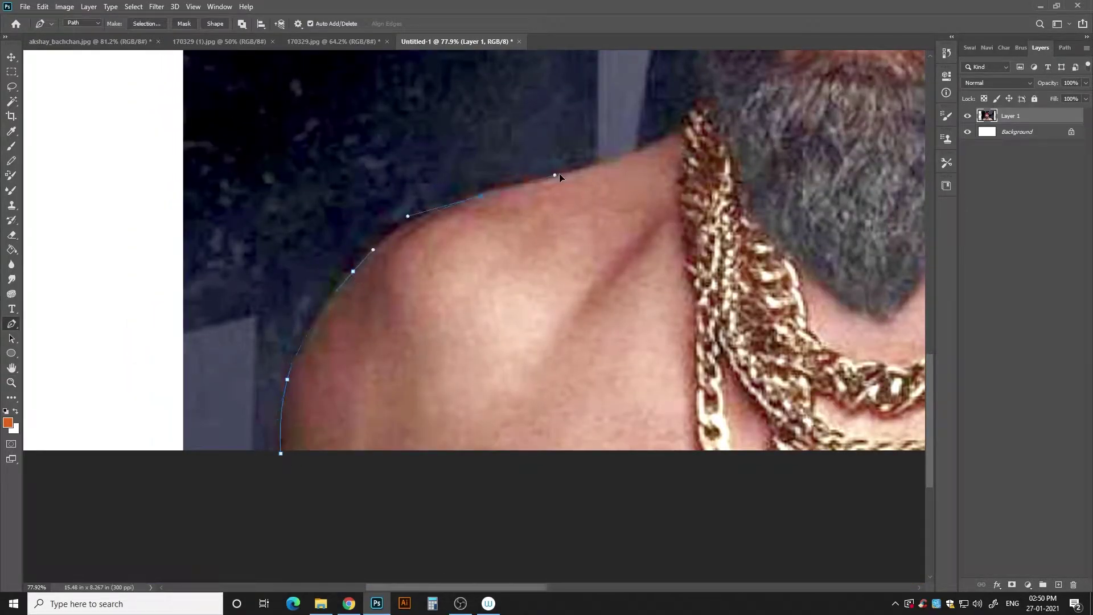
{"action": "left_click_drag", "start_coordinate": [566, 199], "coordinate": [400, 276]}
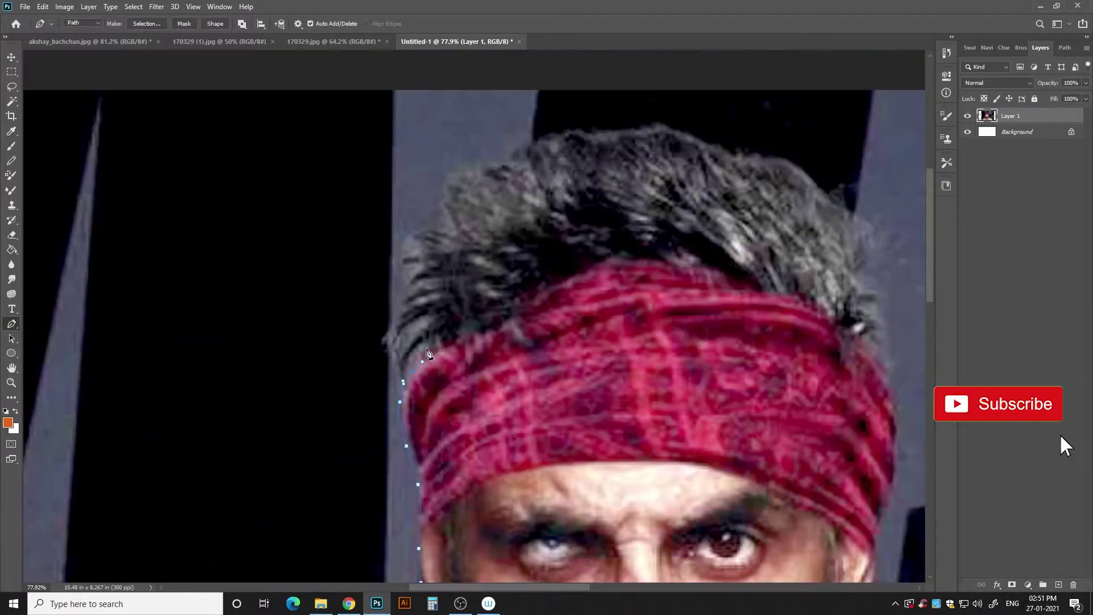
{"action": "mouse_move", "coordinate": [430, 322]}
{"action": "left_mouse_down"}
{"action": "mouse_move", "coordinate": [437, 315]}
{"action": "mouse_move", "coordinate": [406, 291]}
{"action": "mouse_move", "coordinate": [434, 254]}
{"action": "left_mouse_up"}
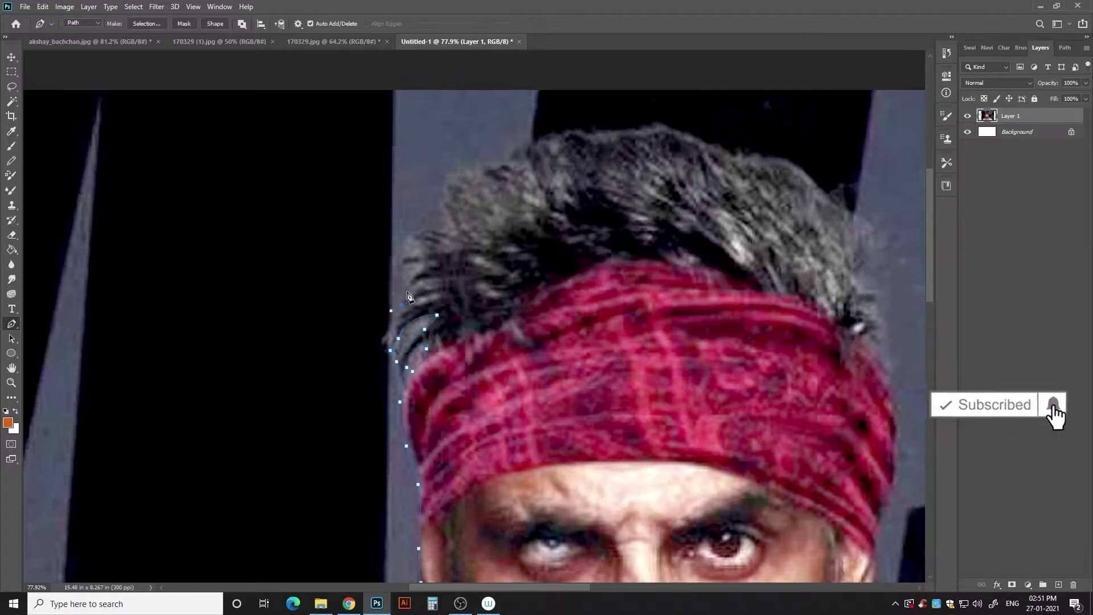
{"action": "left_click", "coordinate": [462, 171]}
{"action": "left_click", "coordinate": [497, 163]}
{"action": "left_click", "coordinate": [528, 148]}
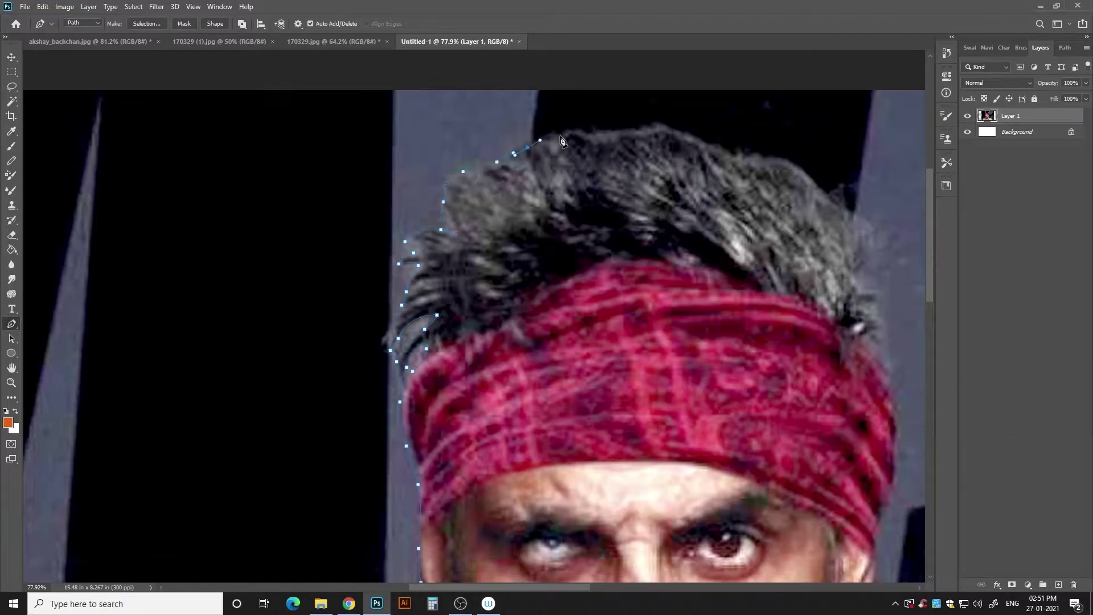
{"action": "left_click_drag", "start_coordinate": [553, 140], "coordinate": [573, 140]}
{"action": "left_click_drag", "start_coordinate": [646, 157], "coordinate": [581, 255]}
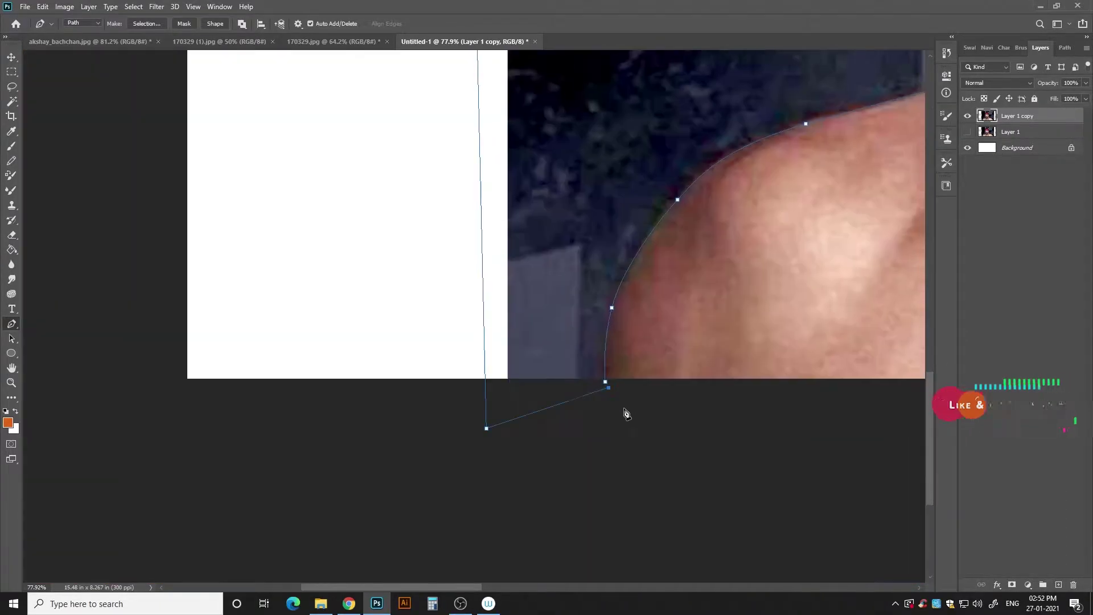
- Turn the path into a selection and delete the dark backdrop using the Magic Wand
{"action": "key", "text": "ctrl+Return"}
{"action": "right_click", "coordinate": [653, 312]}
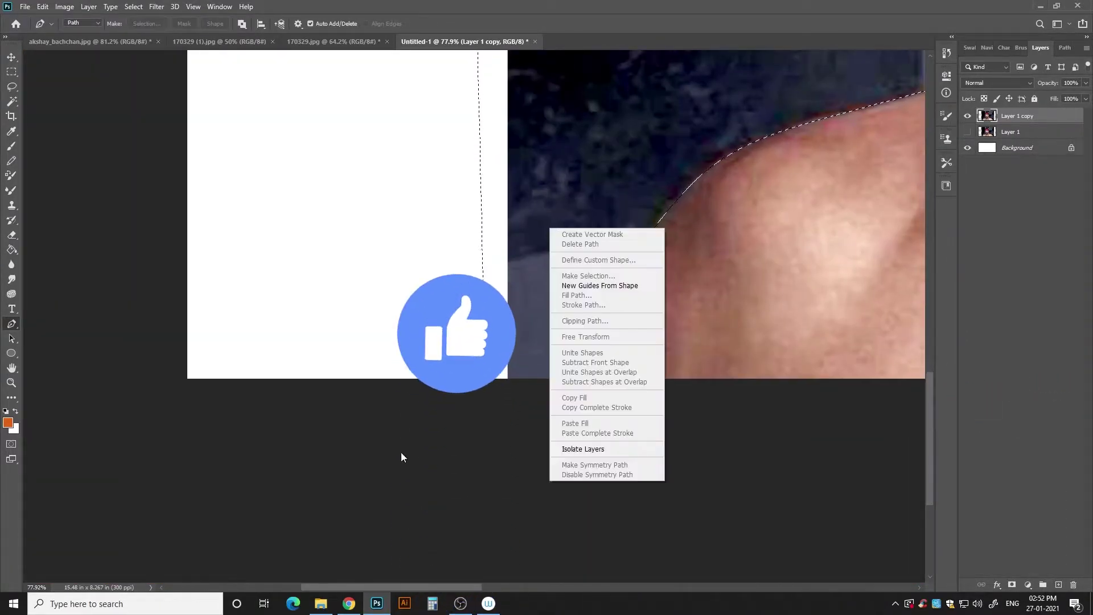
{"action": "key", "text": "Escape"}
{"action": "key", "text": "w"}
{"action": "right_click", "coordinate": [548, 216]}
{"action": "key", "text": "Escape"}
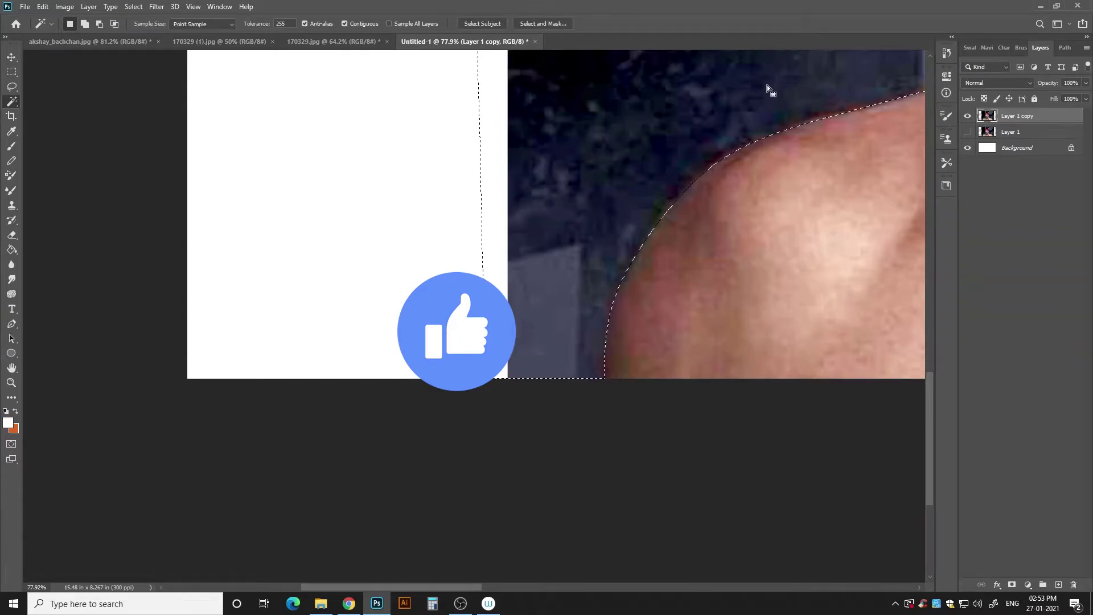
{"action": "key", "text": "Delete"}
{"action": "key", "text": "ctrl+d"}
- Add a new empty layer above the cut-out figure
{"action": "key", "text": "z"}
{"action": "scroll", "coordinate": [614, 230], "scroll_direction": "down", "scroll_amount": 3}
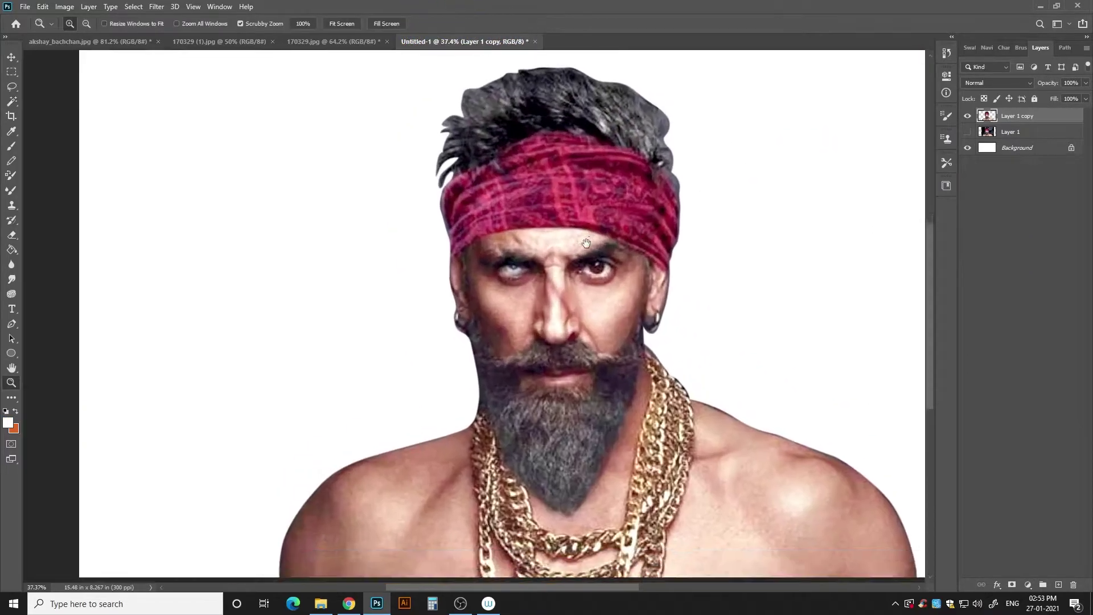
{"action": "scroll", "coordinate": [586, 244], "scroll_direction": "up", "scroll_amount": 1}
{"action": "key", "text": "ctrl+shift+alt+n"}
- Paint orange over the shoulders and upper body with a 400 px brush
{"action": "left_click", "coordinate": [64, 6]}
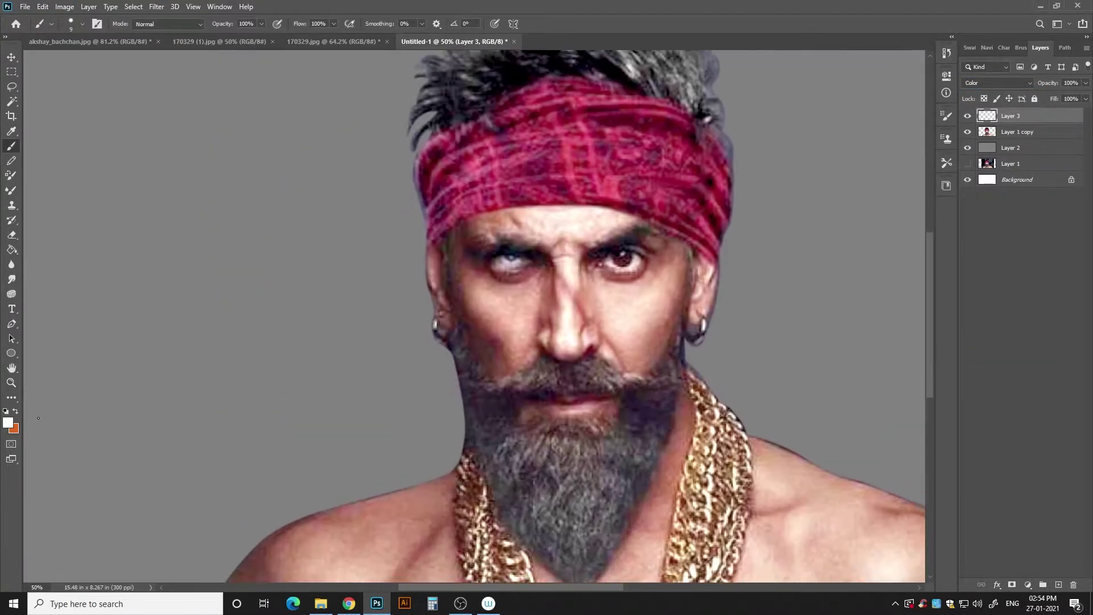
{"action": "key", "text": "Return"}
{"action": "key", "text": "b"}
{"action": "right_click", "coordinate": [306, 203]}
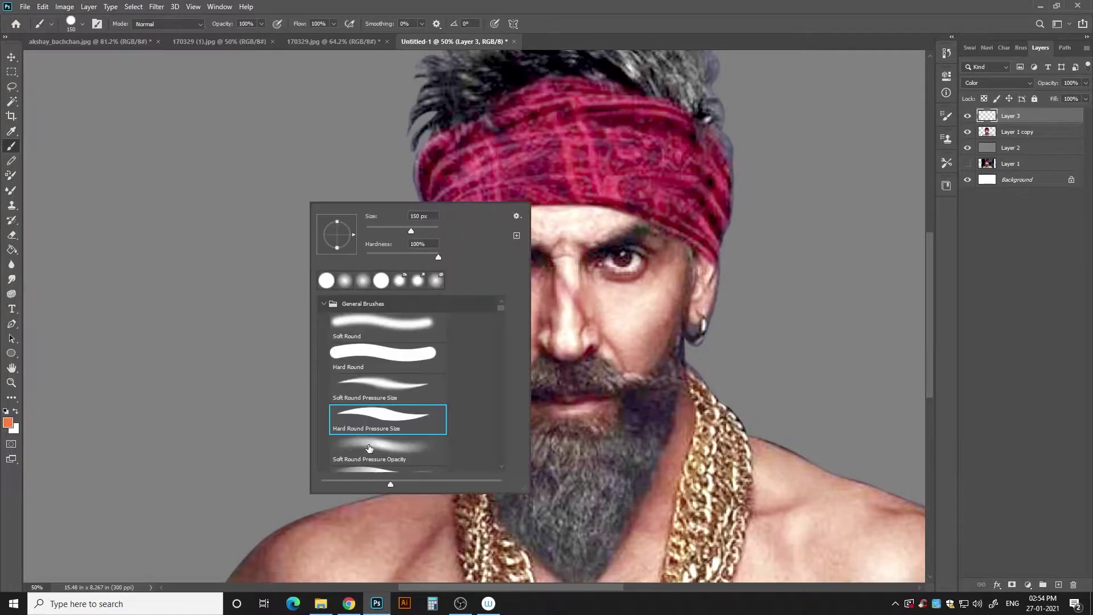
{"action": "key", "text": "Escape"}
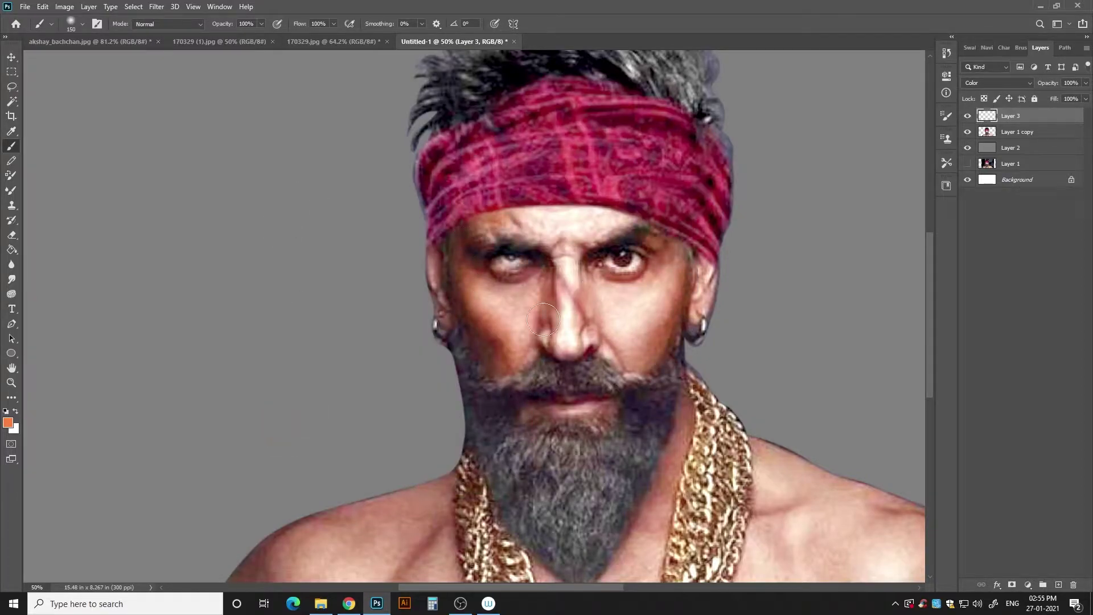
{"action": "scroll", "coordinate": [461, 366], "scroll_direction": "down", "scroll_amount": 3}
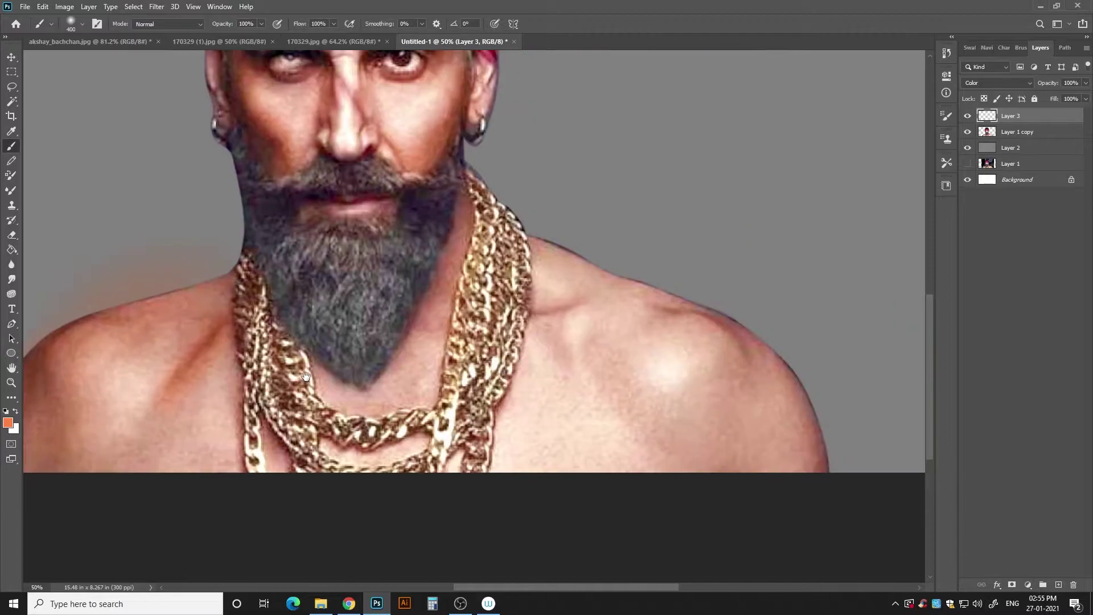
{"action": "left_click_drag", "start_coordinate": [415, 414], "coordinate": [184, 401]}
{"action": "key", "text": "bracketright"}
{"action": "key", "text": "bracketright"}
{"action": "key", "text": "bracketright"}
{"action": "left_click_drag", "start_coordinate": [512, 476], "coordinate": [683, 562]}
- Paint a yellower gold colour over the chains
{"action": "left_click", "coordinate": [8, 422]}
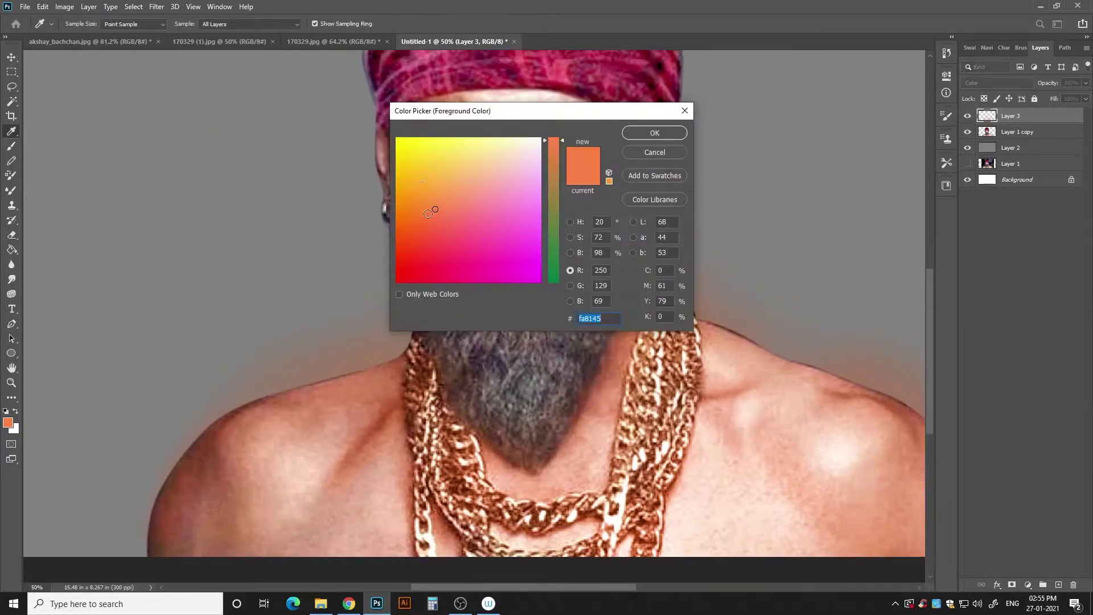
{"action": "left_click", "coordinate": [429, 179]}
{"action": "key", "text": "Return"}
{"action": "left_click_drag", "start_coordinate": [609, 524], "coordinate": [629, 370]}
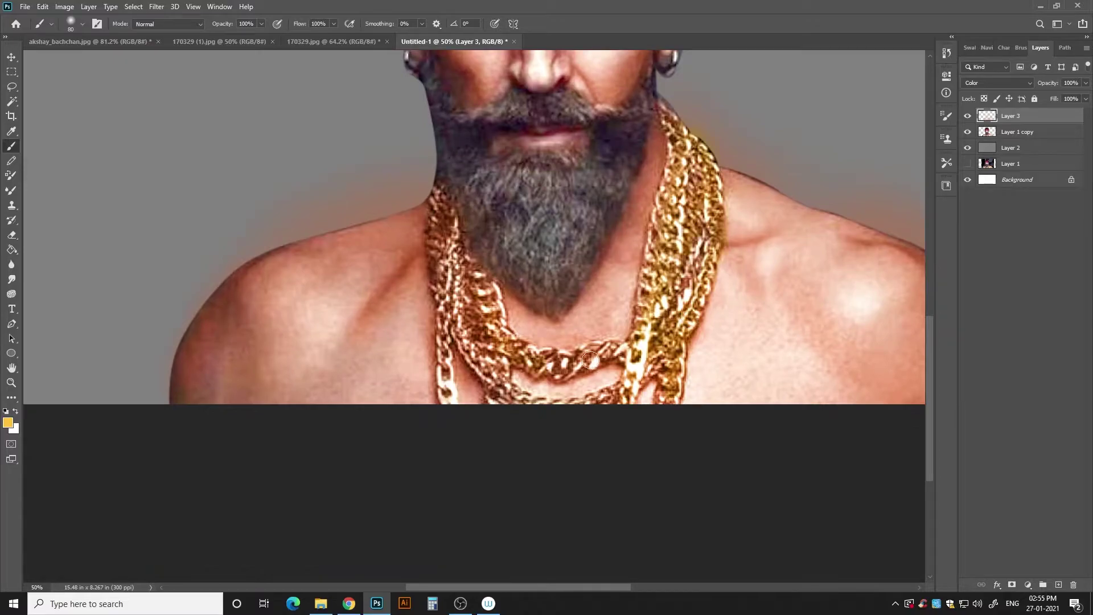
{"action": "mouse_move", "coordinate": [654, 278]}
{"action": "left_mouse_down"}
{"action": "mouse_move", "coordinate": [612, 299]}
{"action": "mouse_move", "coordinate": [580, 344]}
{"action": "left_mouse_up"}
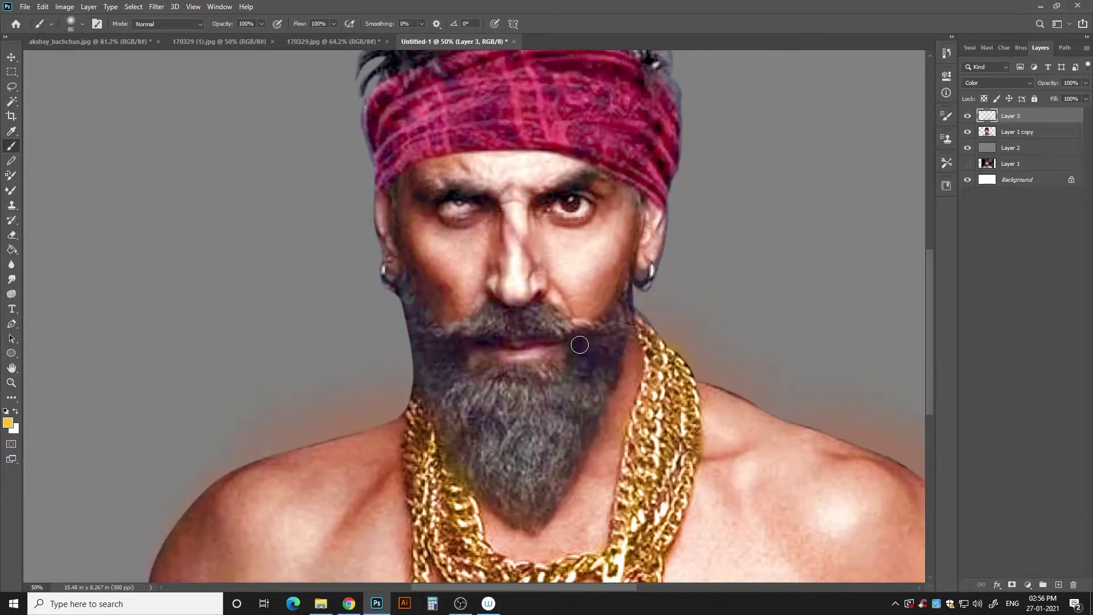
- Paint pink-red over the shoulders and chest, then shrink the brush to 150
{"action": "left_click", "coordinate": [8, 422]}
{"action": "left_click", "coordinate": [512, 85]}
{"action": "left_click", "coordinate": [639, 135]}
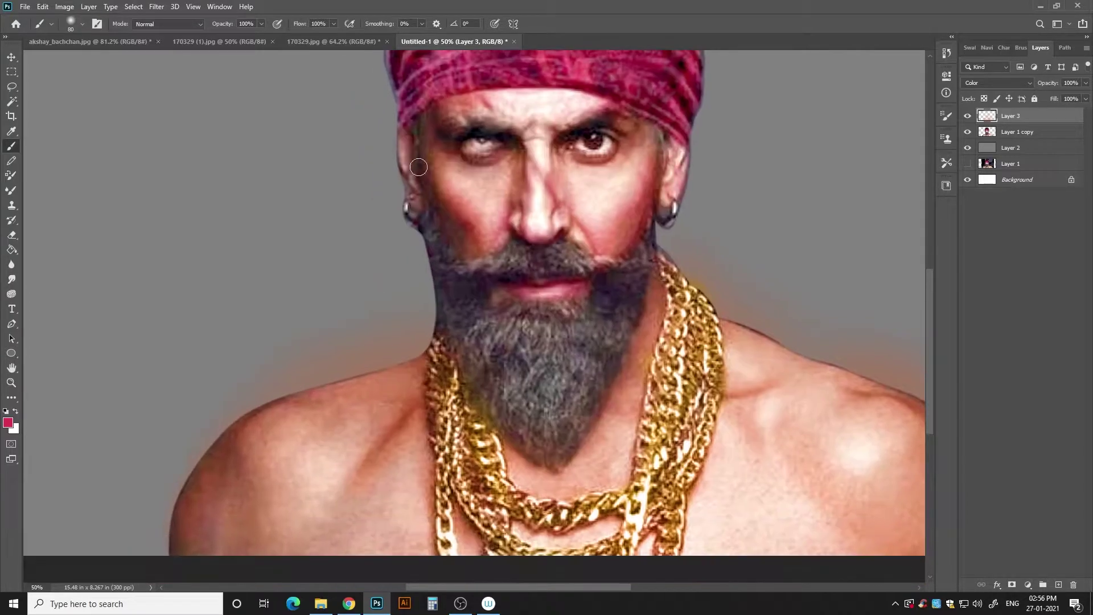
{"action": "left_click_drag", "start_coordinate": [399, 535], "coordinate": [446, 332]}
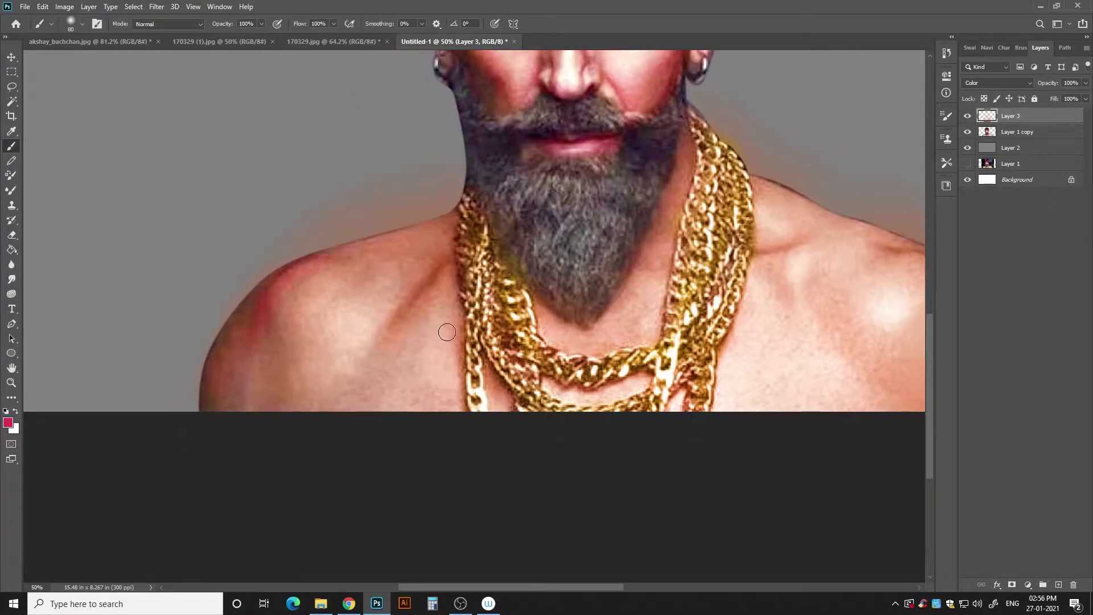
{"action": "key", "text": "bracketleft"}
{"action": "key", "text": "bracketleft"}
{"action": "key", "text": "bracketleft"}
{"action": "mouse_move", "coordinate": [683, 74]}
{"action": "left_mouse_down"}
{"action": "mouse_move", "coordinate": [645, 312]}
{"action": "mouse_move", "coordinate": [739, 152]}
{"action": "left_mouse_up"}
- Switch to the Eraser and pan around the figure to find edge spill
{"action": "key", "text": "e"}
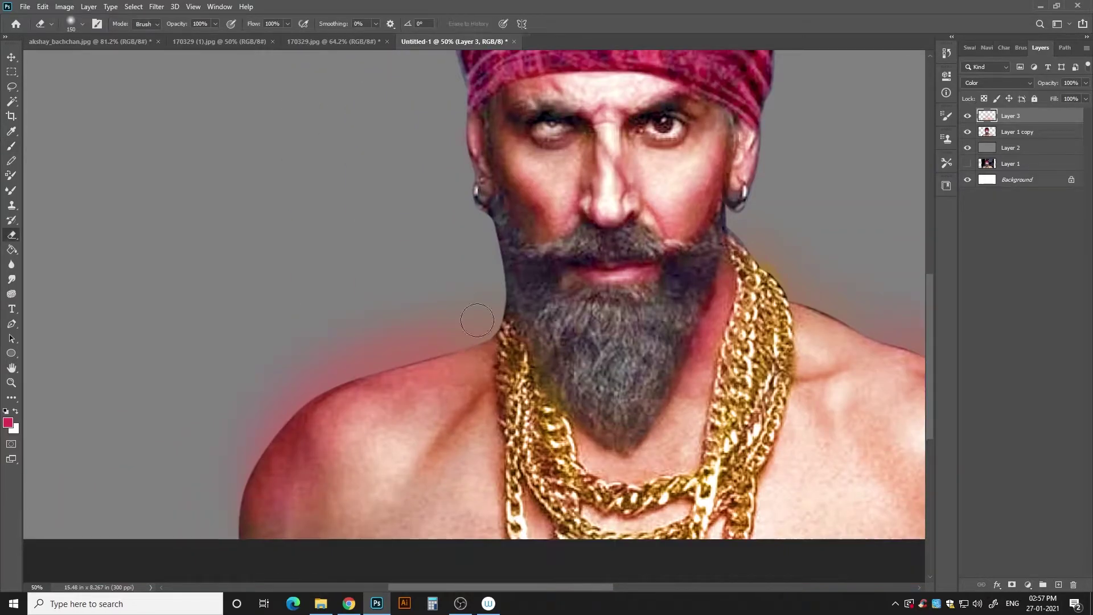
{"action": "scroll", "coordinate": [495, 295], "scroll_direction": "up", "scroll_amount": 2}
{"action": "scroll", "coordinate": [626, 319], "scroll_direction": "down", "scroll_amount": 3}
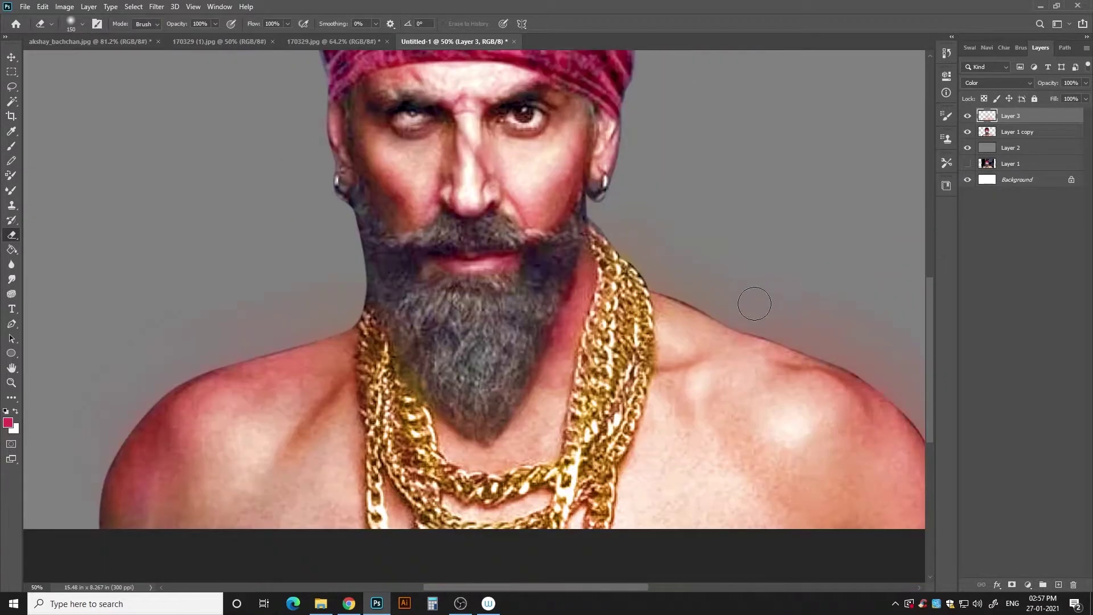
{"action": "scroll", "coordinate": [704, 371], "scroll_direction": "right", "scroll_amount": 5}
{"action": "scroll", "coordinate": [633, 290], "scroll_direction": "up", "scroll_amount": 3}
- Brush orange onto the face with a 125 px brush
{"action": "scroll", "coordinate": [513, 256], "scroll_direction": "up", "scroll_amount": 3}
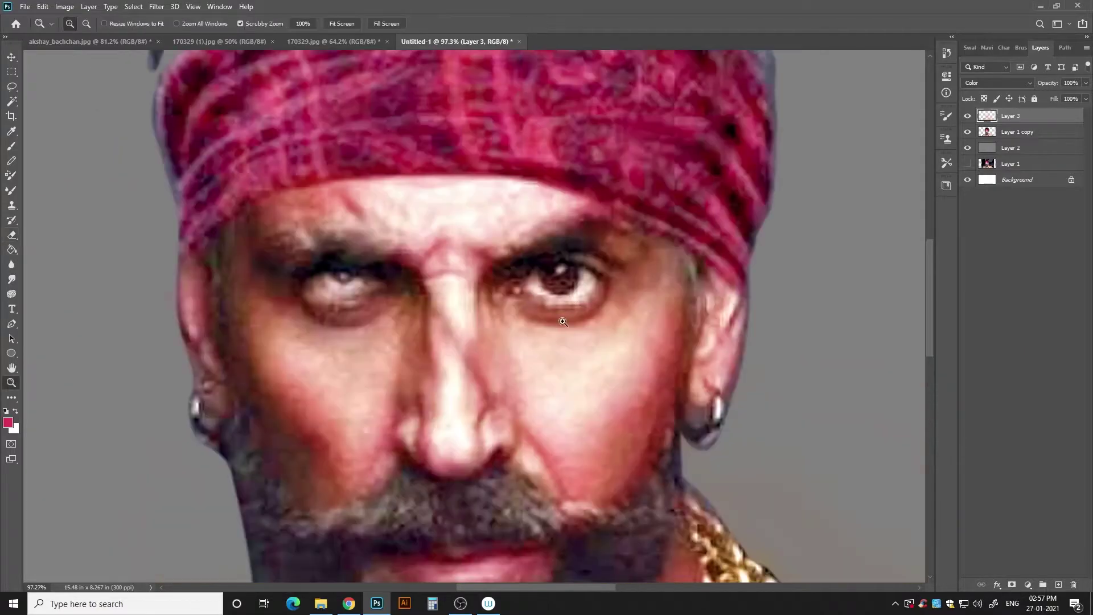
{"action": "key", "text": "i"}
{"action": "left_click", "coordinate": [8, 422]}
{"action": "left_click", "coordinate": [552, 143]}
{"action": "key", "text": "Return"}
{"action": "key", "text": "b"}
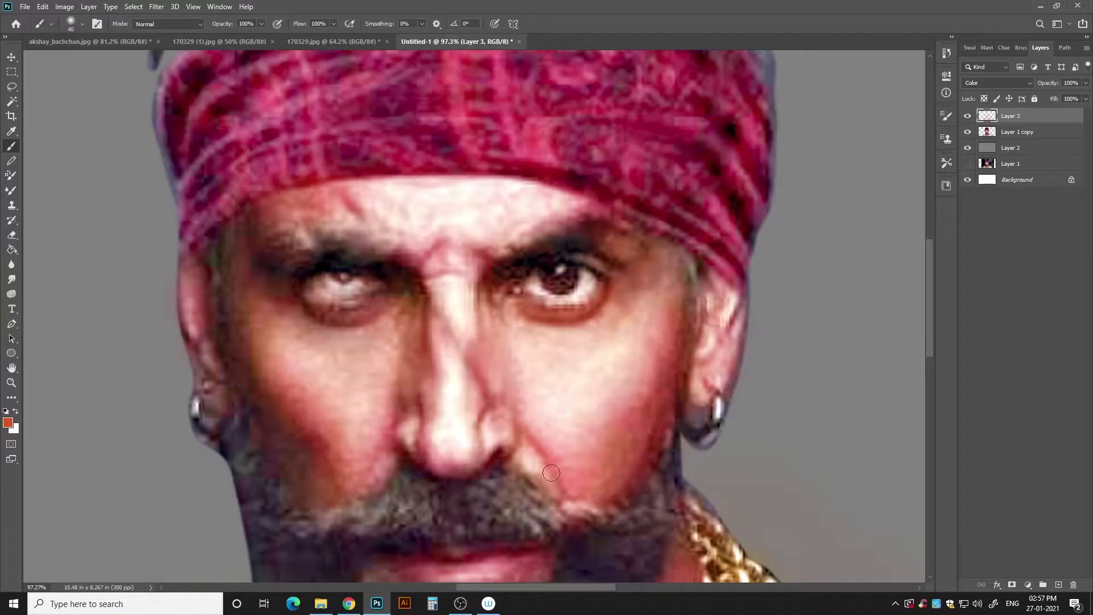
{"action": "scroll", "coordinate": [529, 433], "scroll_direction": "down", "scroll_amount": 1}
{"action": "scroll", "coordinate": [511, 391], "scroll_direction": "left", "scroll_amount": 3}
{"action": "key", "text": "bracketright"}
{"action": "key", "text": "bracketright"}
{"action": "key", "text": "bracketright"}
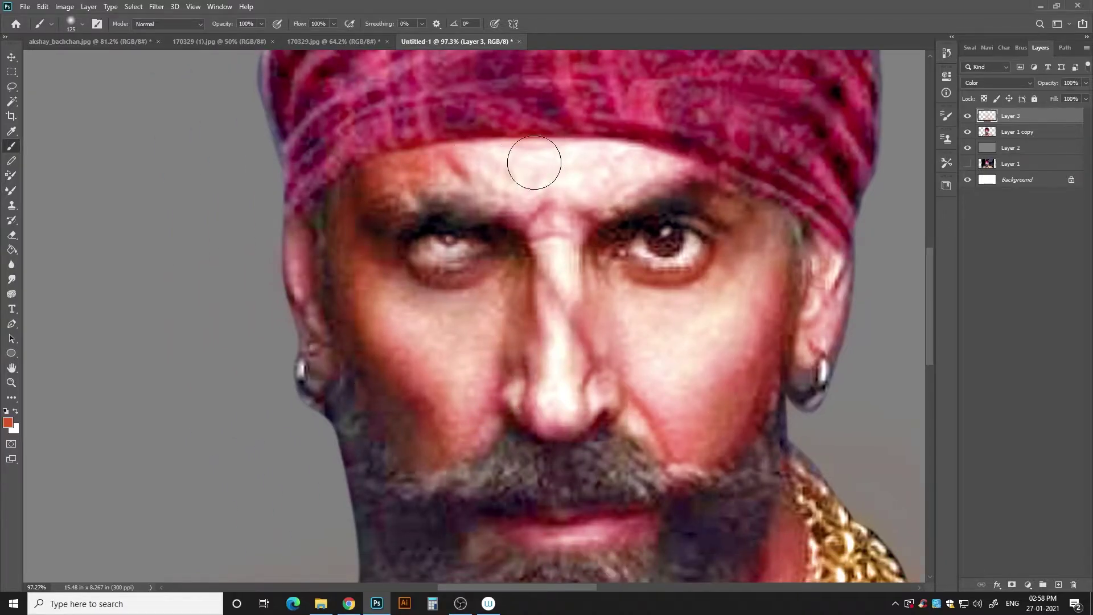
{"action": "scroll", "coordinate": [458, 467], "scroll_direction": "down", "scroll_amount": 2}
{"action": "scroll", "coordinate": [398, 433], "scroll_direction": "right", "scroll_amount": 1}
- Choose a light teal colour and erase edge spill with a 100 px eraser
{"action": "key", "text": "e"}
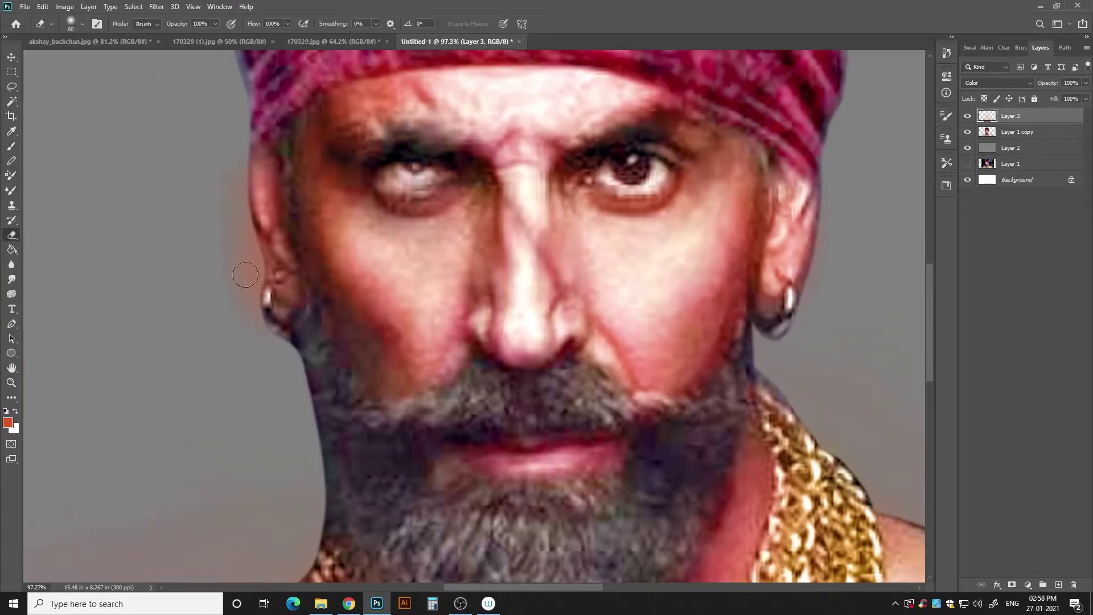
{"action": "left_click", "coordinate": [8, 422]}
{"action": "left_click_drag", "start_coordinate": [548, 207], "coordinate": [551, 239]}
{"action": "left_click", "coordinate": [653, 132]}
{"action": "scroll", "coordinate": [454, 416], "scroll_direction": "down", "scroll_amount": 2}
{"action": "key", "text": "bracketright"}
{"action": "key", "text": "bracketright"}
{"action": "key", "text": "bracketright"}
{"action": "scroll", "coordinate": [617, 478], "scroll_direction": "down", "scroll_amount": 3}
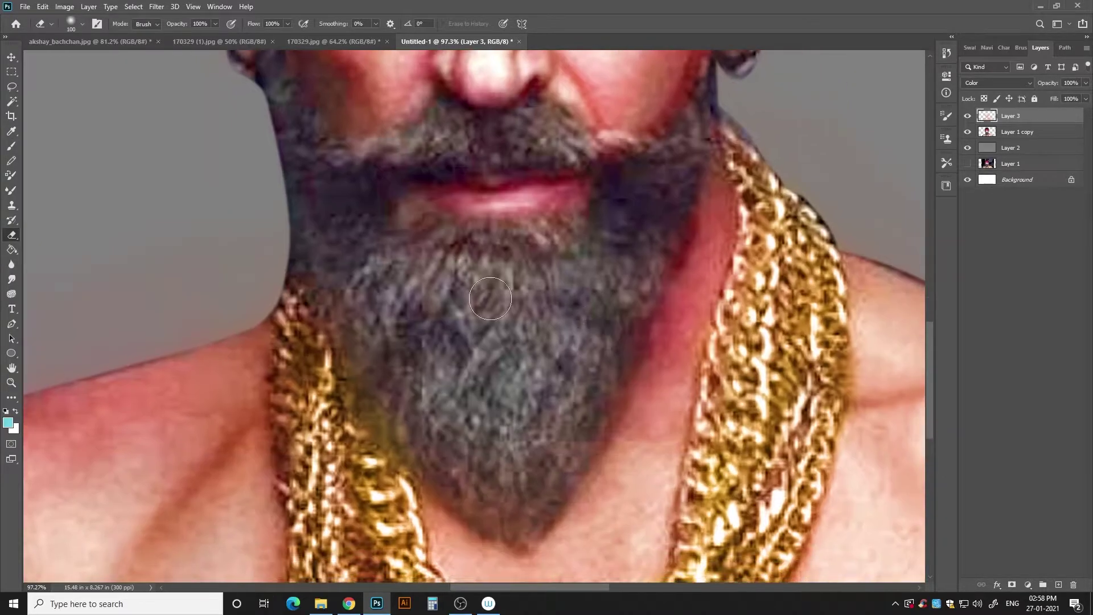
{"action": "scroll", "coordinate": [468, 320], "scroll_direction": "up", "scroll_amount": 4}
{"action": "scroll", "coordinate": [609, 308], "scroll_direction": "up", "scroll_amount": 2}
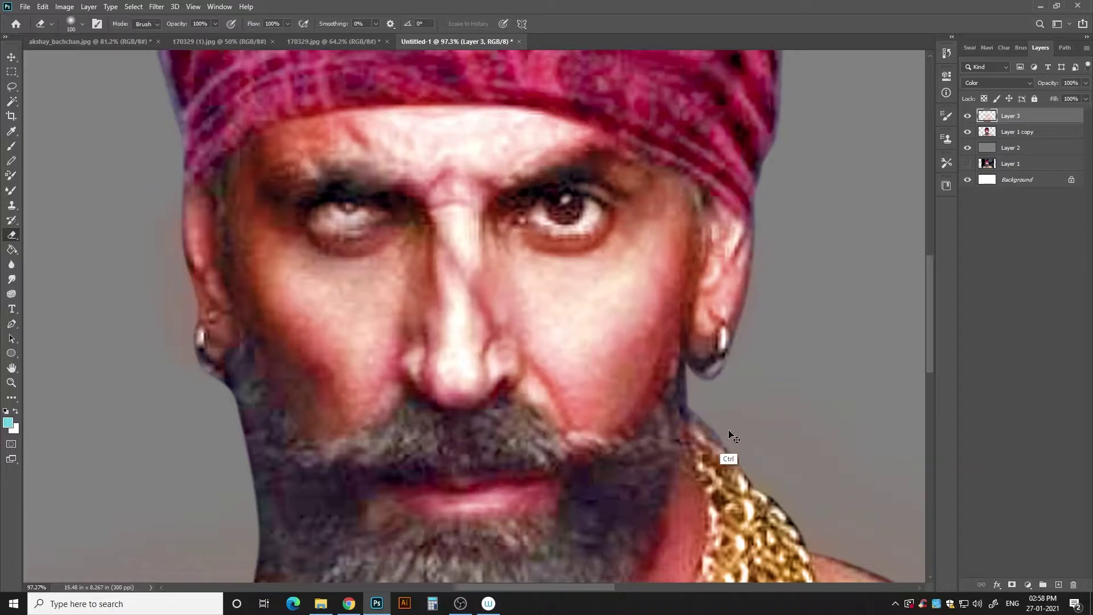
{"action": "left_click_drag", "start_coordinate": [533, 431], "coordinate": [552, 403]}
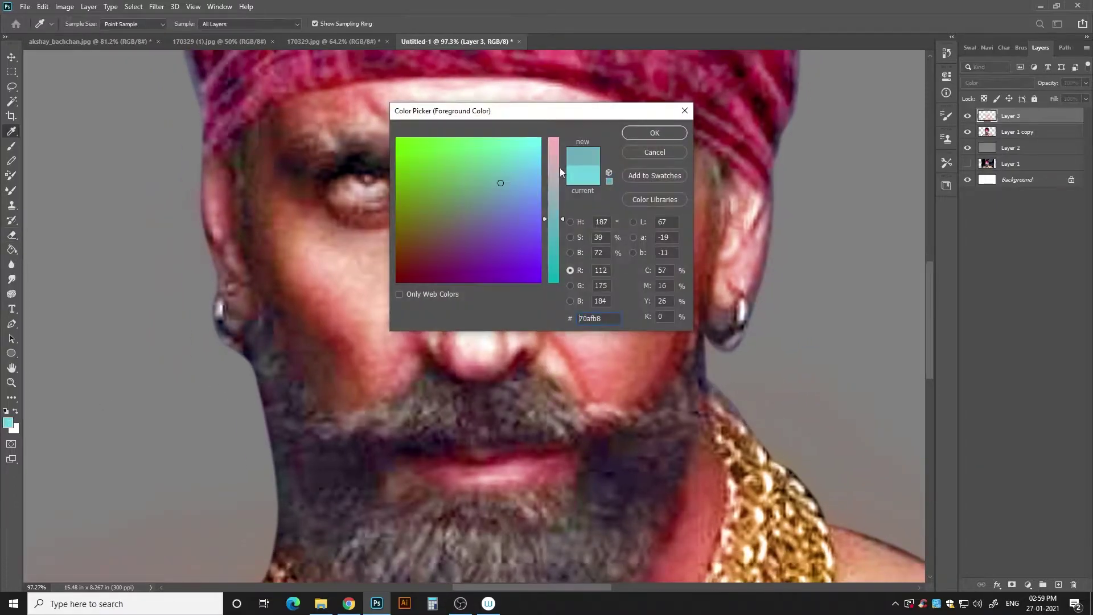
- Add a new Normal layer, Layer 4, above the colour layer
{"action": "key", "text": "b"}
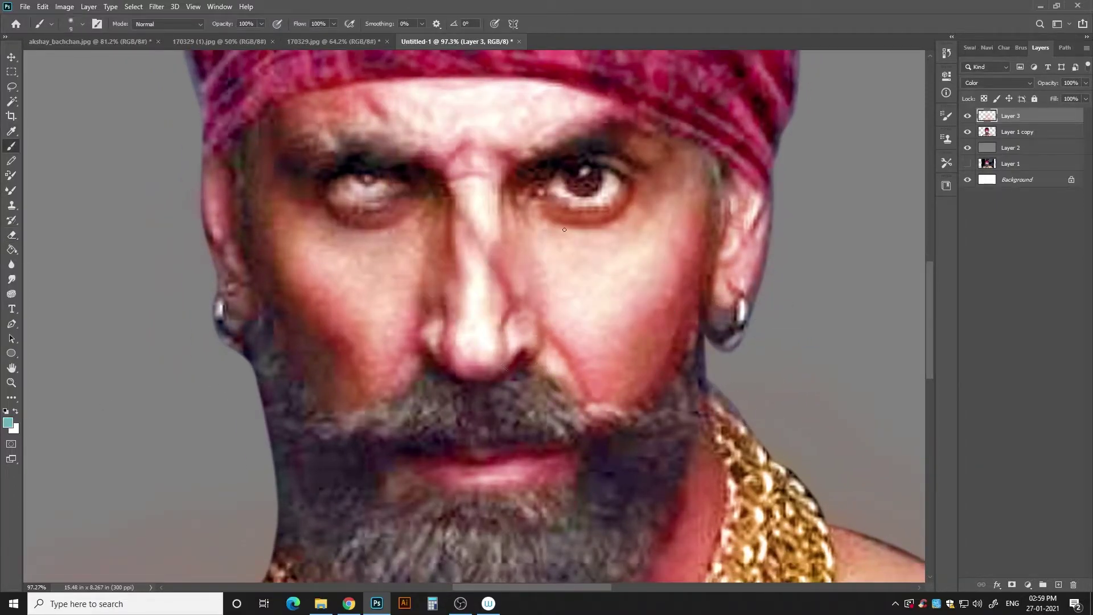
{"action": "key", "text": "ctrl+shift+n"}
{"action": "key", "text": "Return"}
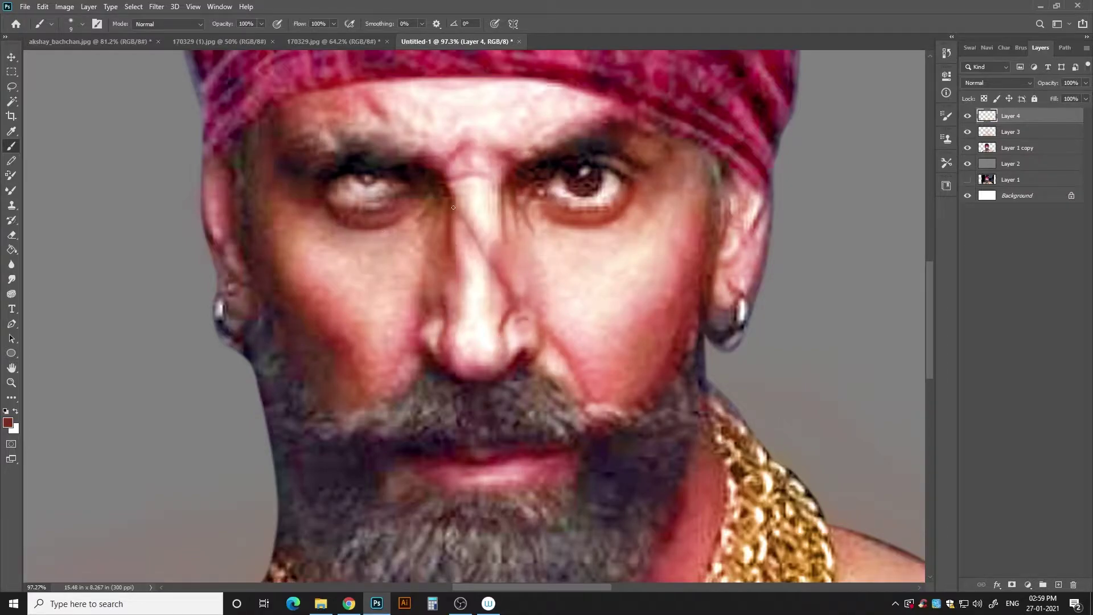
- Paint sampled pink skin tone over the lines beside and below the nose
{"action": "scroll", "coordinate": [428, 320], "scroll_direction": "up", "scroll_amount": 3}
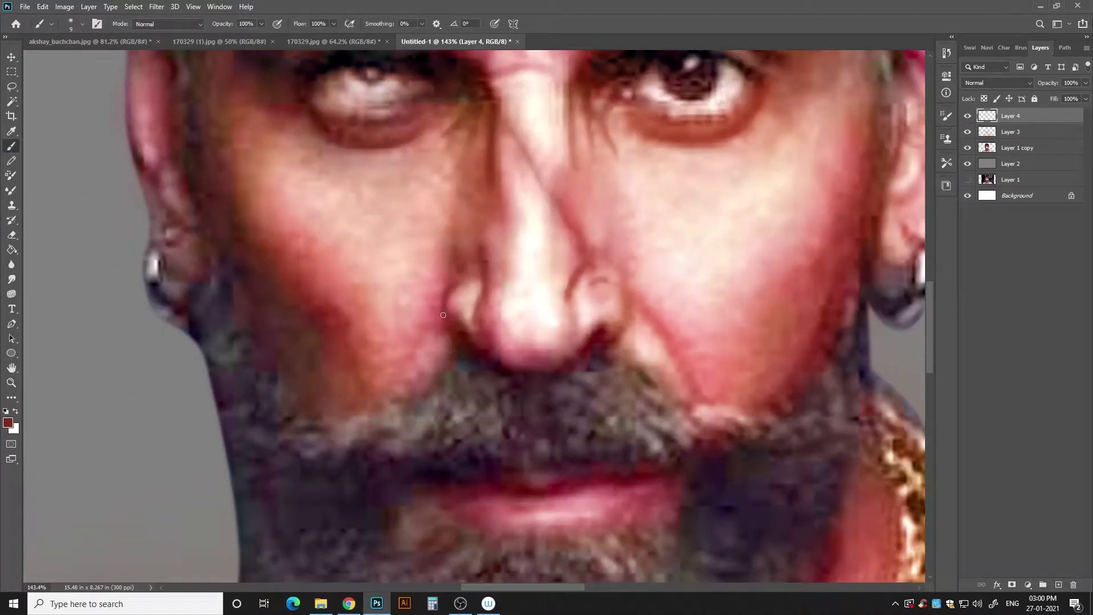
{"action": "key", "text": "bracketright"}
{"action": "key", "text": "bracketright"}
{"action": "key", "text": "bracketright"}
{"action": "left_click_drag", "start_coordinate": [438, 321], "coordinate": [378, 407]}
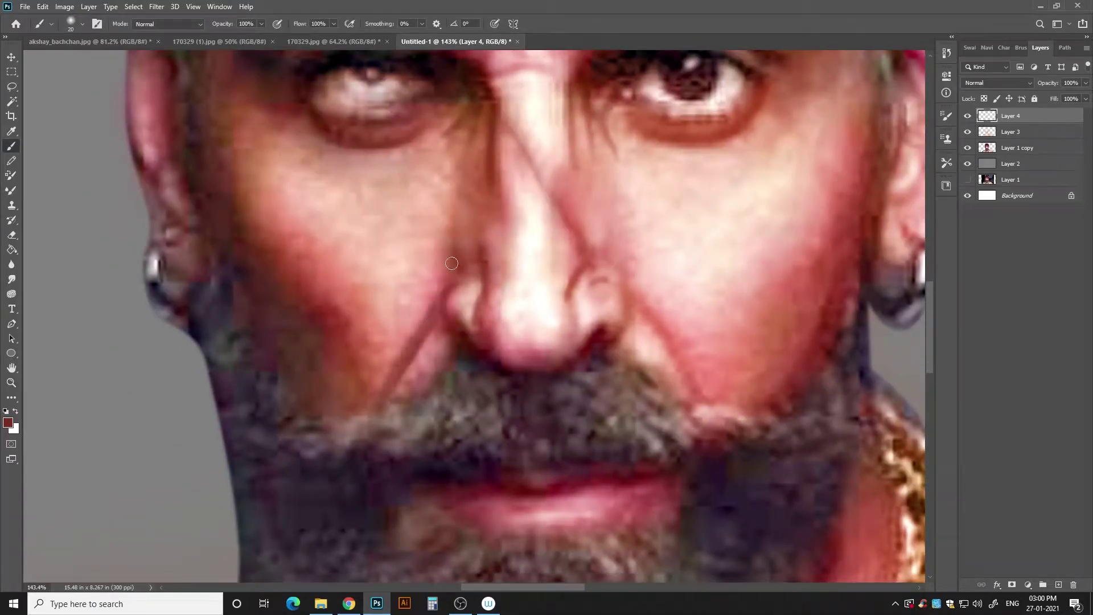
{"action": "left_click", "coordinate": [432, 284], "text": "alt"}
{"action": "left_click_drag", "start_coordinate": [444, 273], "coordinate": [400, 352]}
{"action": "scroll", "coordinate": [427, 312], "scroll_direction": "right", "scroll_amount": 2}
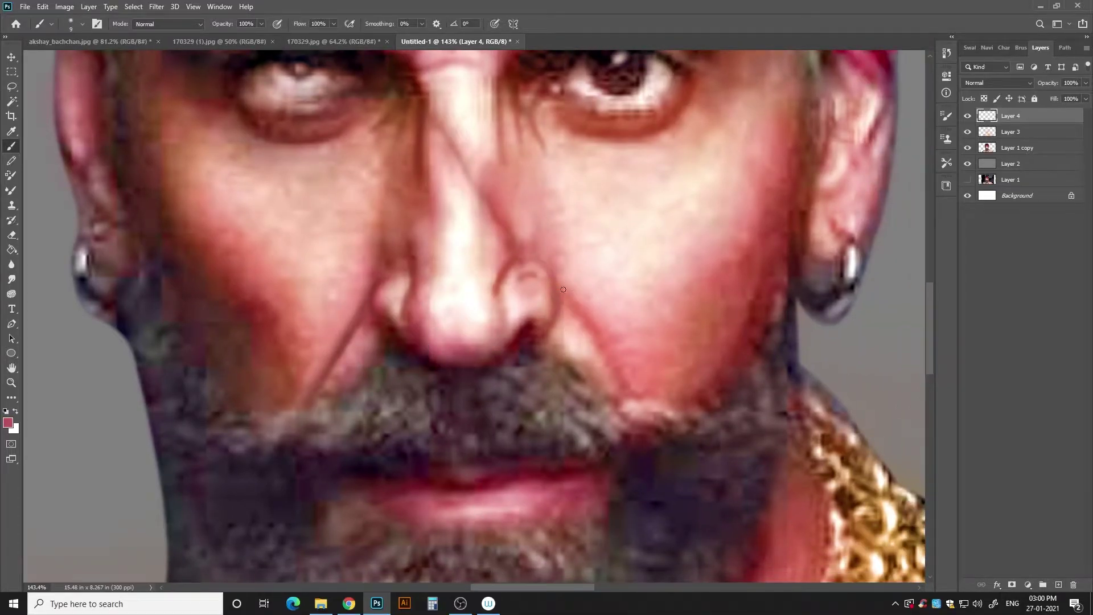
{"action": "left_click_drag", "start_coordinate": [589, 311], "coordinate": [638, 399]}
{"action": "left_click_drag", "start_coordinate": [664, 328], "coordinate": [654, 404]}
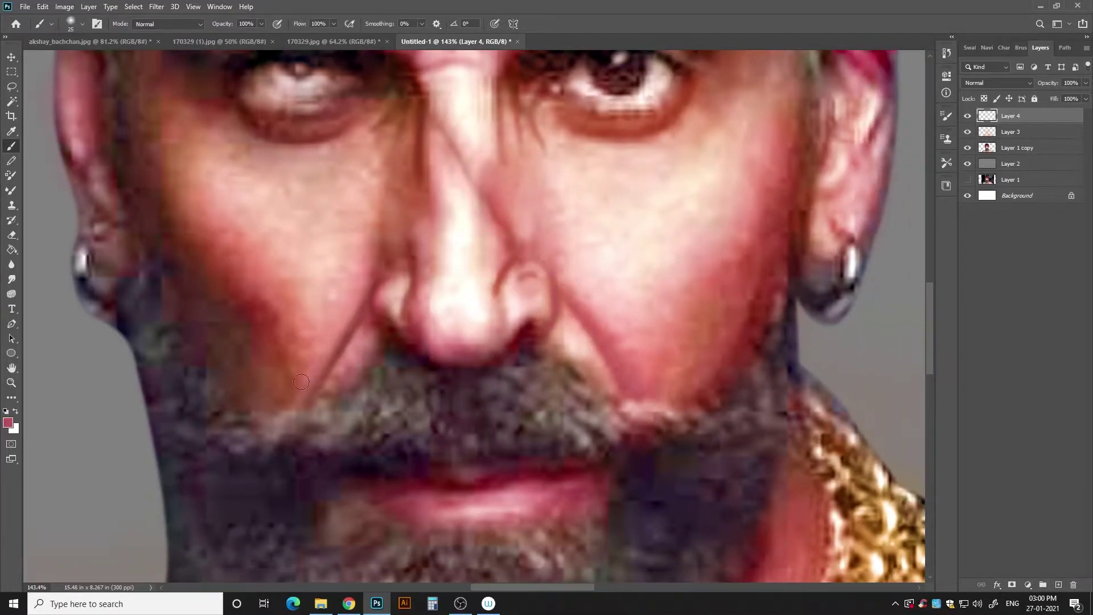
{"action": "left_click_drag", "start_coordinate": [602, 339], "coordinate": [601, 397]}
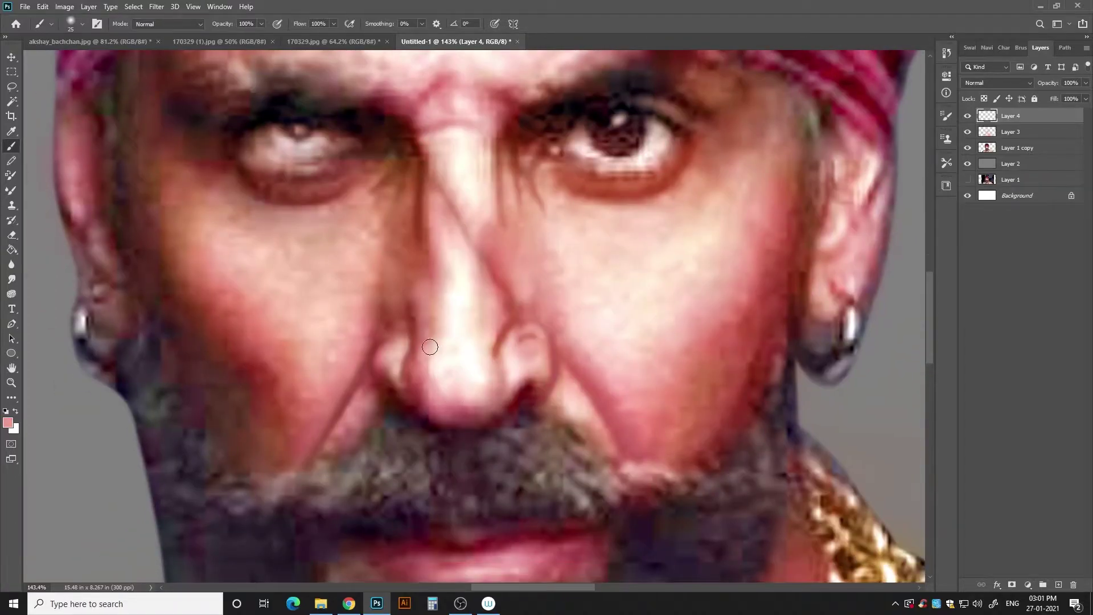
- Fit the whole portrait on screen and select Layer 1 copy
{"action": "scroll", "coordinate": [435, 259], "scroll_direction": "up", "scroll_amount": 3}
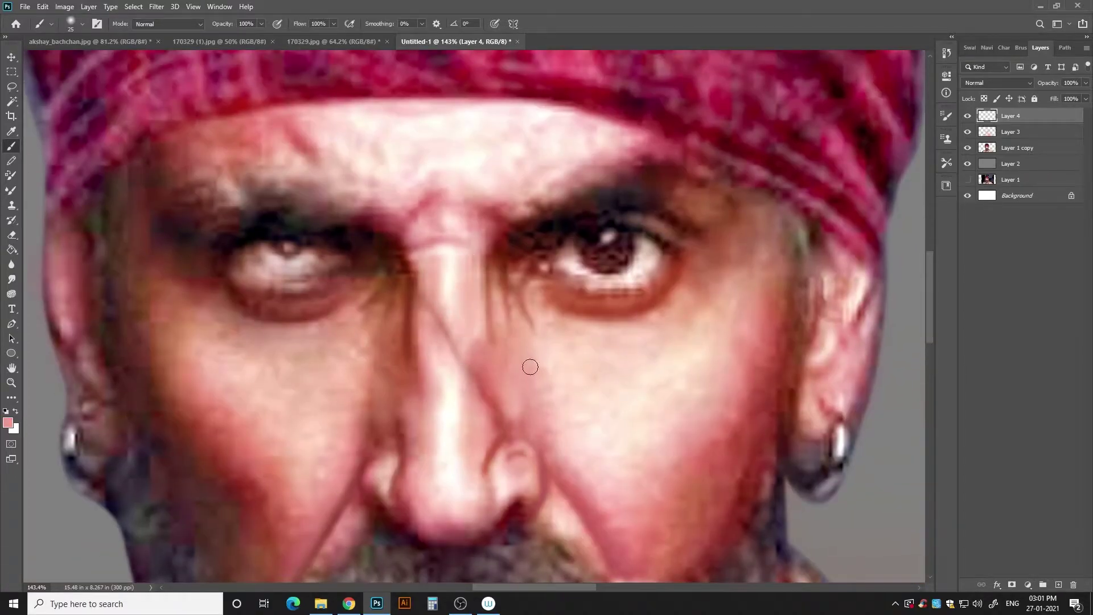
{"action": "scroll", "coordinate": [520, 396], "scroll_direction": "up", "scroll_amount": 3}
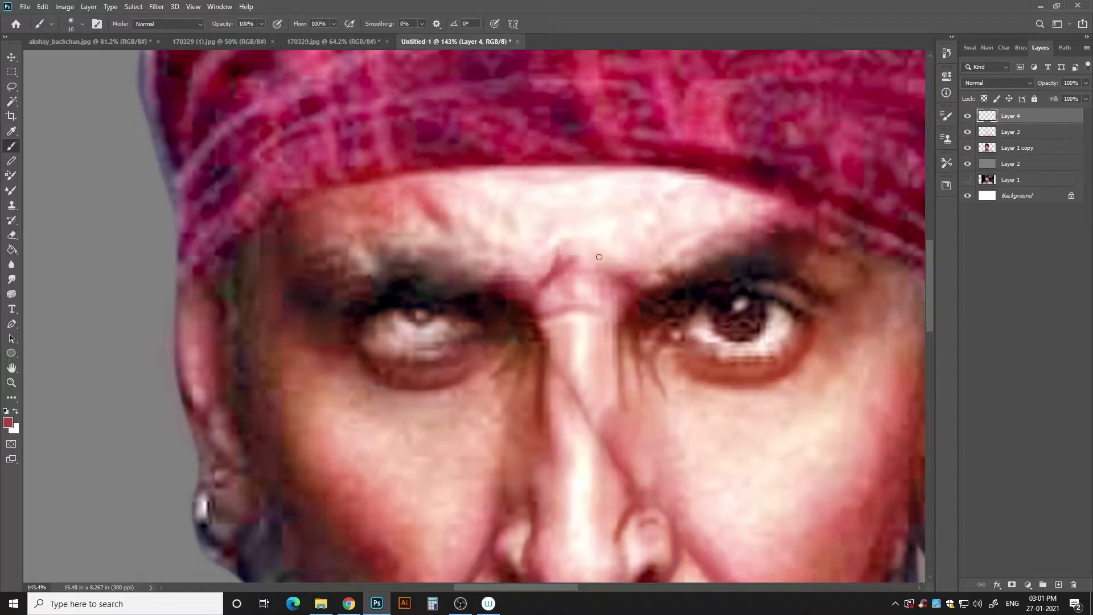
{"action": "scroll", "coordinate": [478, 304], "scroll_direction": "up", "scroll_amount": 2}
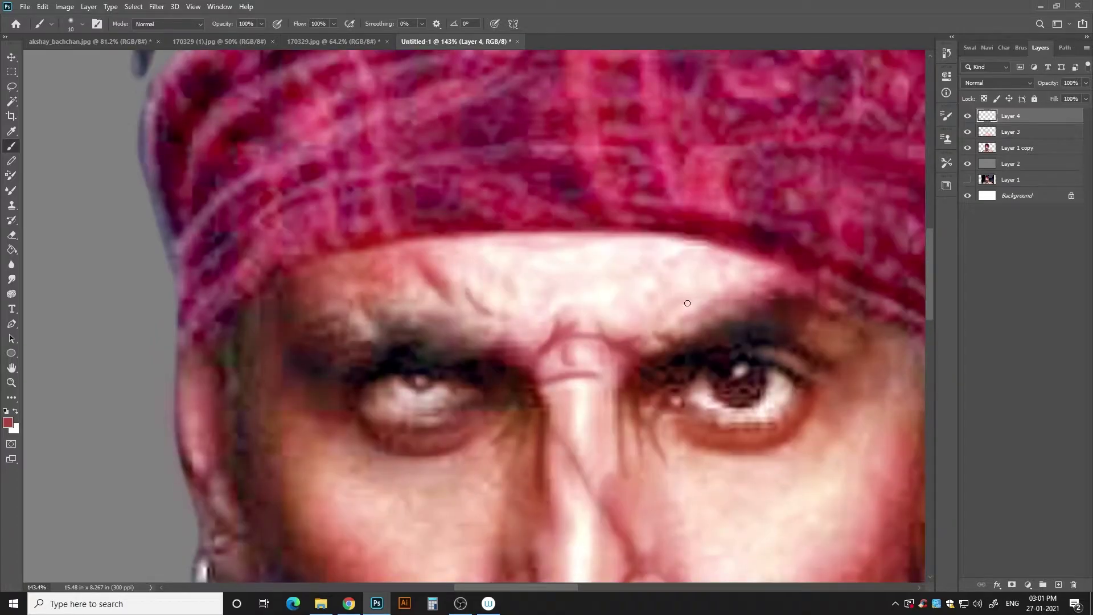
{"action": "key", "text": "ctrl+0"}
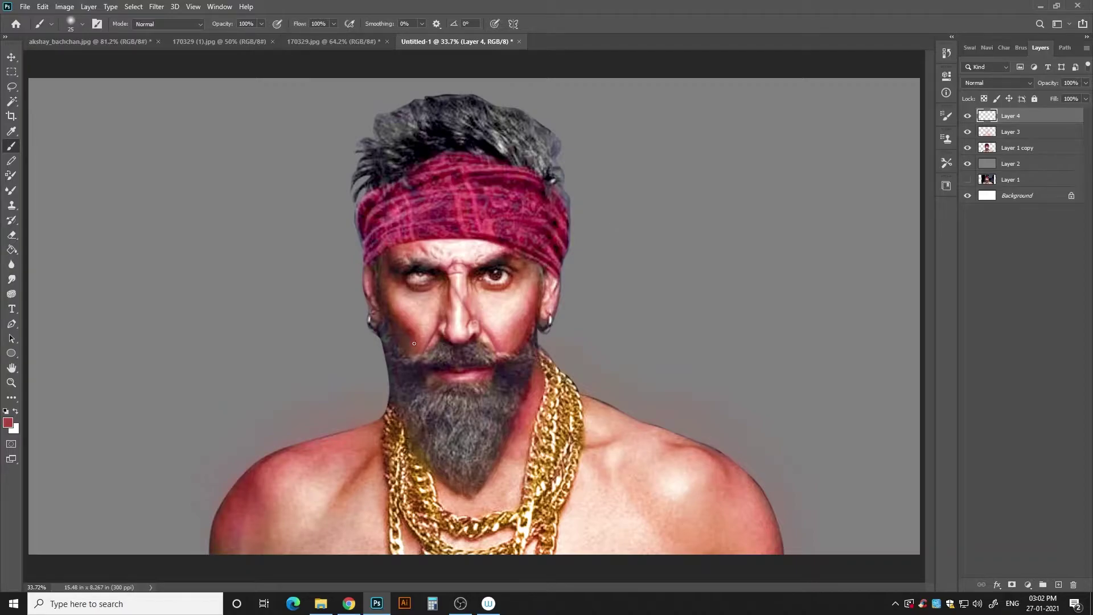
{"action": "scroll", "coordinate": [464, 419], "scroll_direction": "up", "scroll_amount": 2}
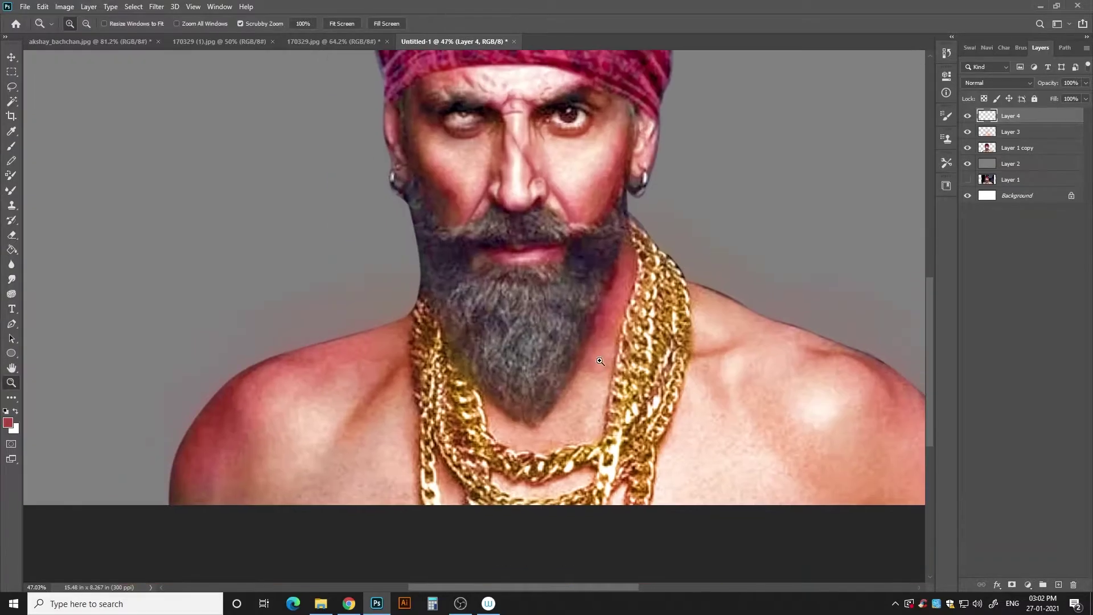
{"action": "left_click", "coordinate": [1017, 147]}
- Lasso the gold chains and copy them onto their own Layer 5
{"action": "key", "text": "l"}
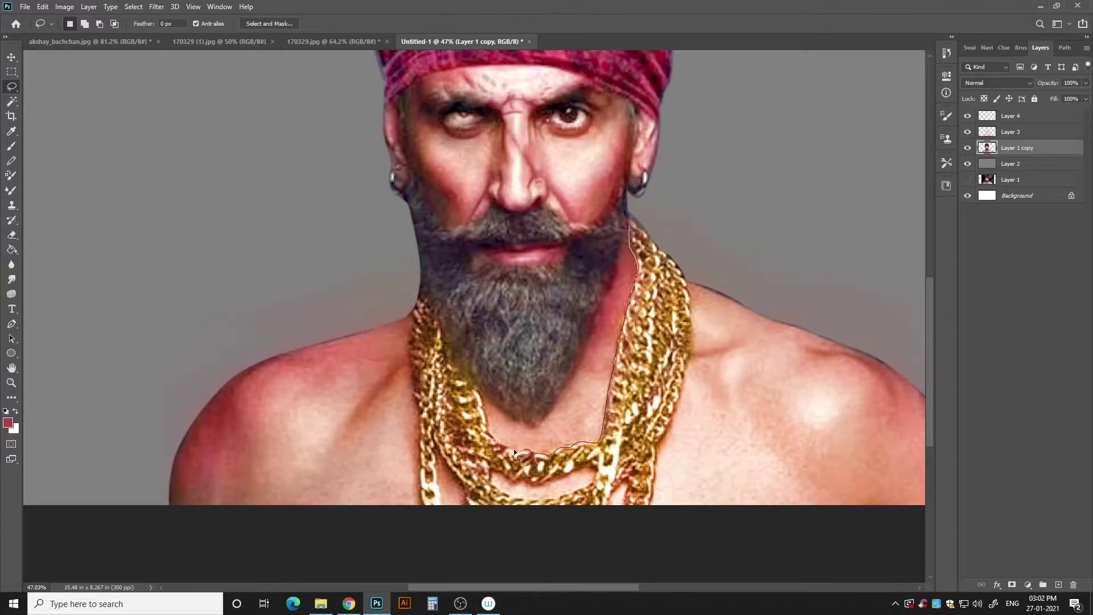
{"action": "mouse_move", "coordinate": [459, 362]}
{"action": "left_mouse_down"}
{"action": "mouse_move", "coordinate": [412, 313]}
{"action": "mouse_move", "coordinate": [424, 462]}
{"action": "left_mouse_up"}
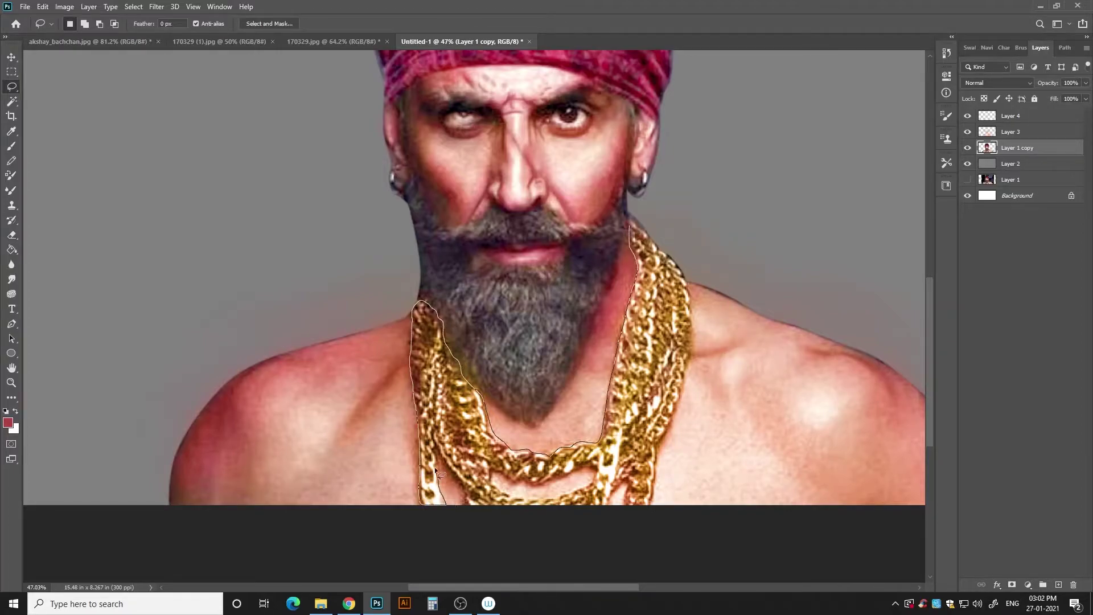
{"action": "left_click_drag", "start_coordinate": [655, 494], "coordinate": [630, 221]}
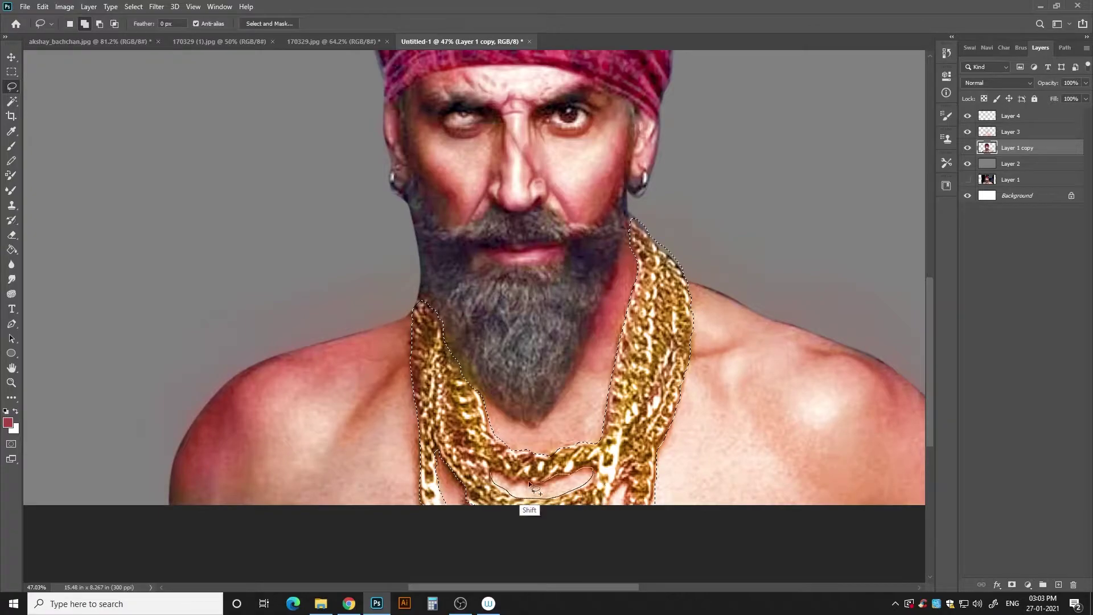
{"action": "mouse_move", "coordinate": [490, 473]}
{"action": "left_mouse_down"}
{"action": "mouse_move", "coordinate": [522, 502]}
{"action": "mouse_move", "coordinate": [530, 488]}
{"action": "left_mouse_up"}
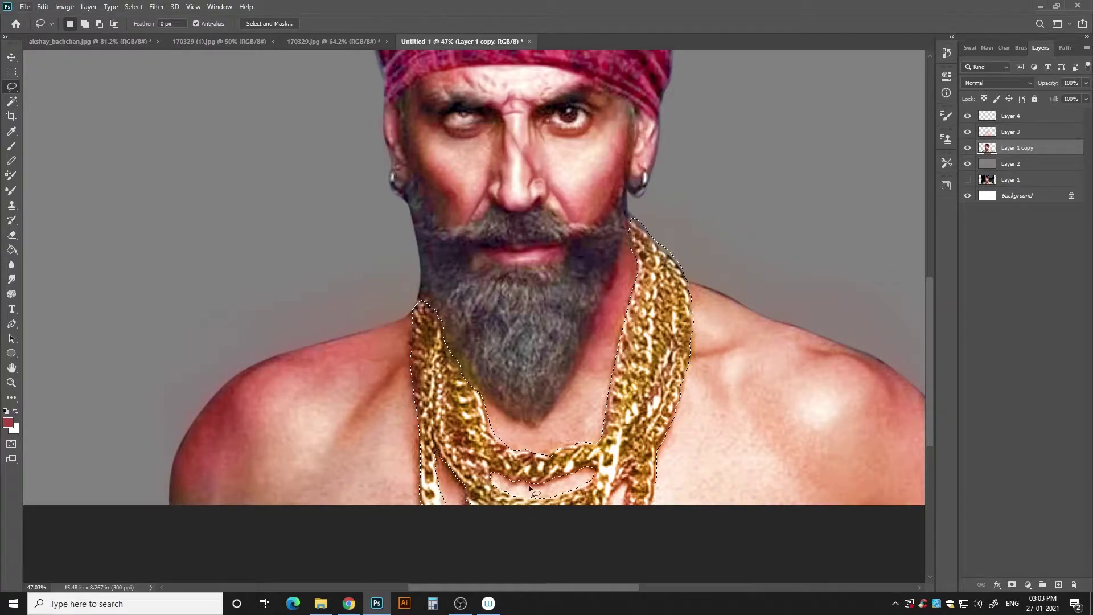
{"action": "key", "text": "ctrl+j"}
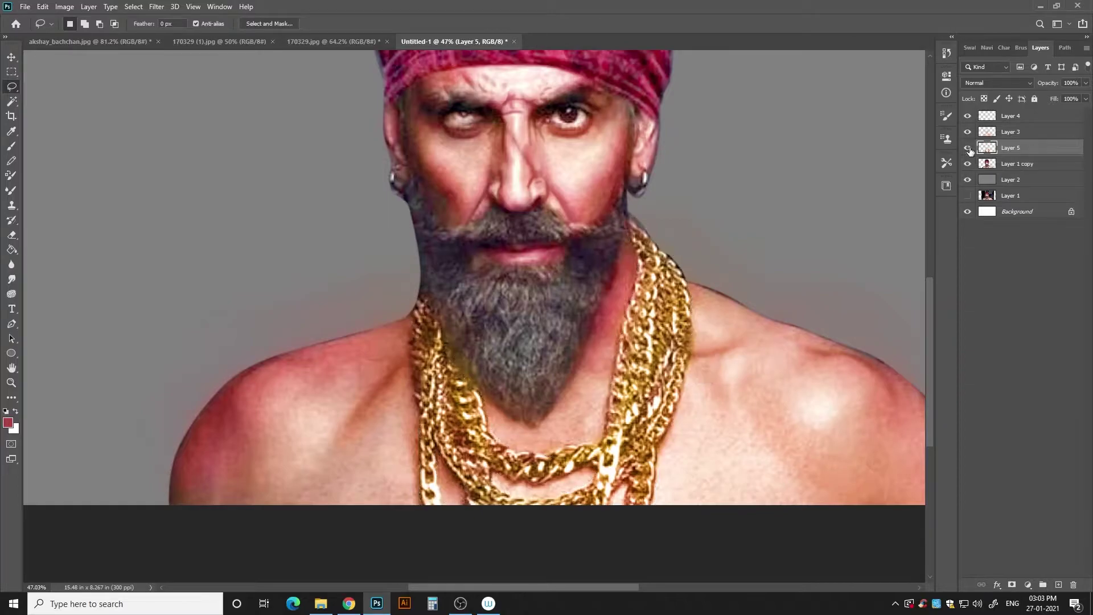
{"action": "key", "text": "Delete"}
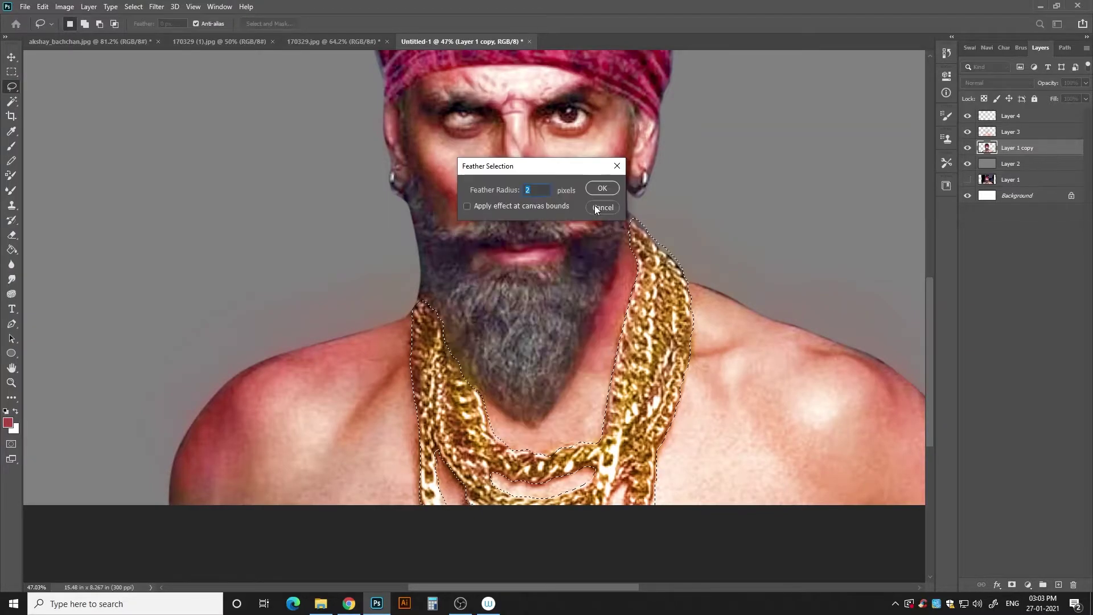
{"action": "key", "text": "ctrl+shift+z"}
{"action": "key", "text": "z"}
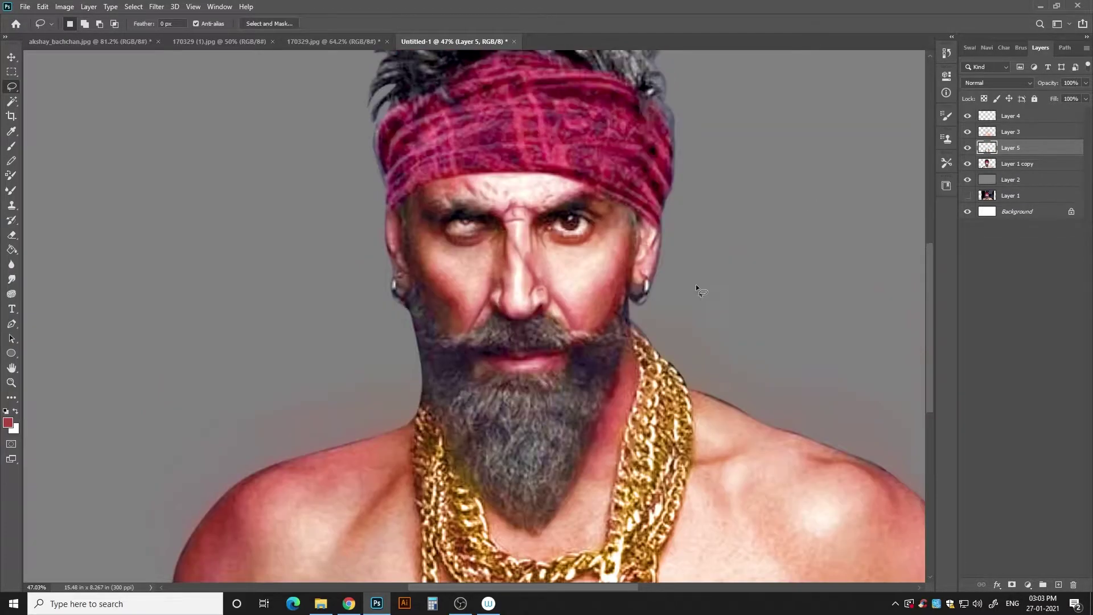
{"action": "left_click", "coordinate": [696, 285], "text": "alt"}
- Boost the chains' contrast with Levels, adjusting the RGB, Green, Blue and Red channels
{"action": "key", "text": "ctrl+l"}
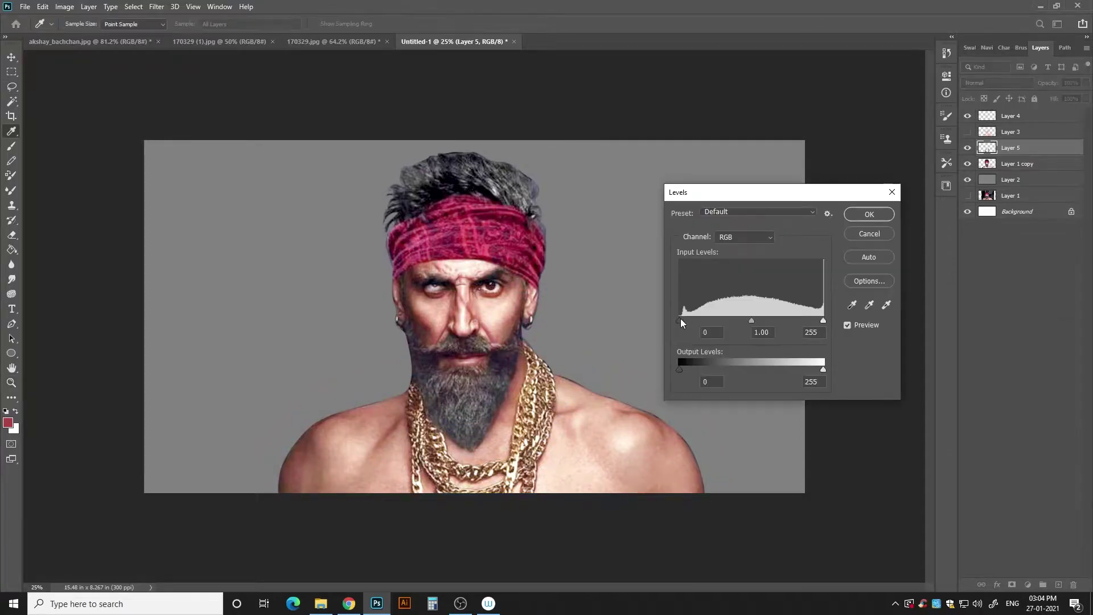
{"action": "mouse_move", "coordinate": [680, 320]}
{"action": "left_mouse_down"}
{"action": "mouse_move", "coordinate": [750, 321]}
{"action": "mouse_move", "coordinate": [736, 320]}
{"action": "left_mouse_up"}
{"action": "left_click", "coordinate": [744, 237]}
{"action": "left_click", "coordinate": [734, 266]}
{"action": "key", "text": "alt+5"}
{"action": "key", "text": "alt+3"}
{"action": "left_click", "coordinate": [870, 214]}
- Hide Layer 3 to reduce the red on the skin
{"action": "key", "text": "z"}
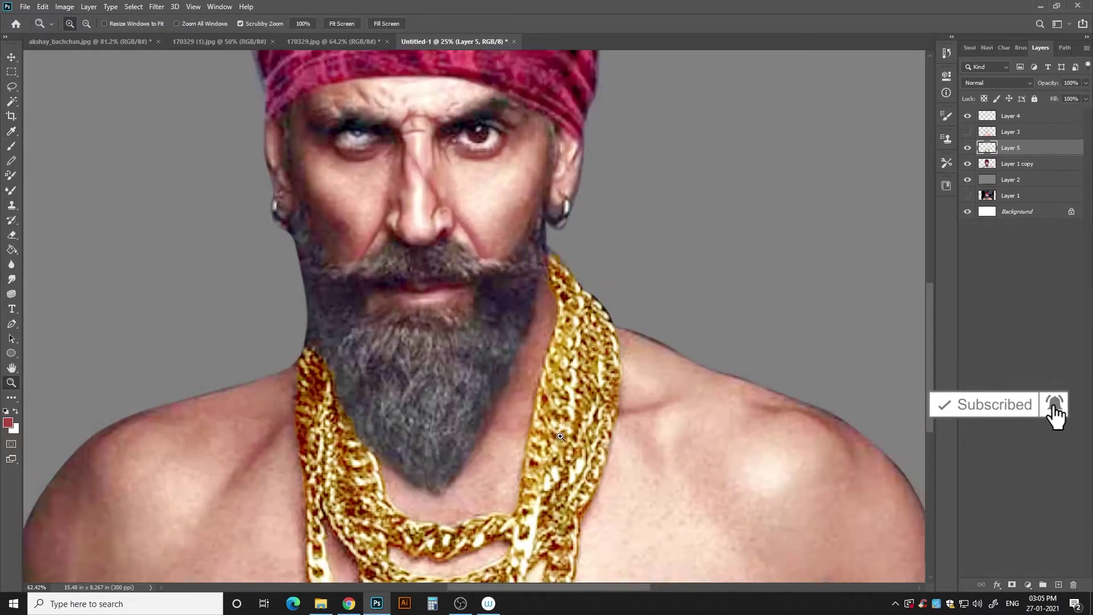
{"action": "left_click_drag", "start_coordinate": [466, 319], "coordinate": [512, 319]}
{"action": "left_click", "coordinate": [967, 132]}
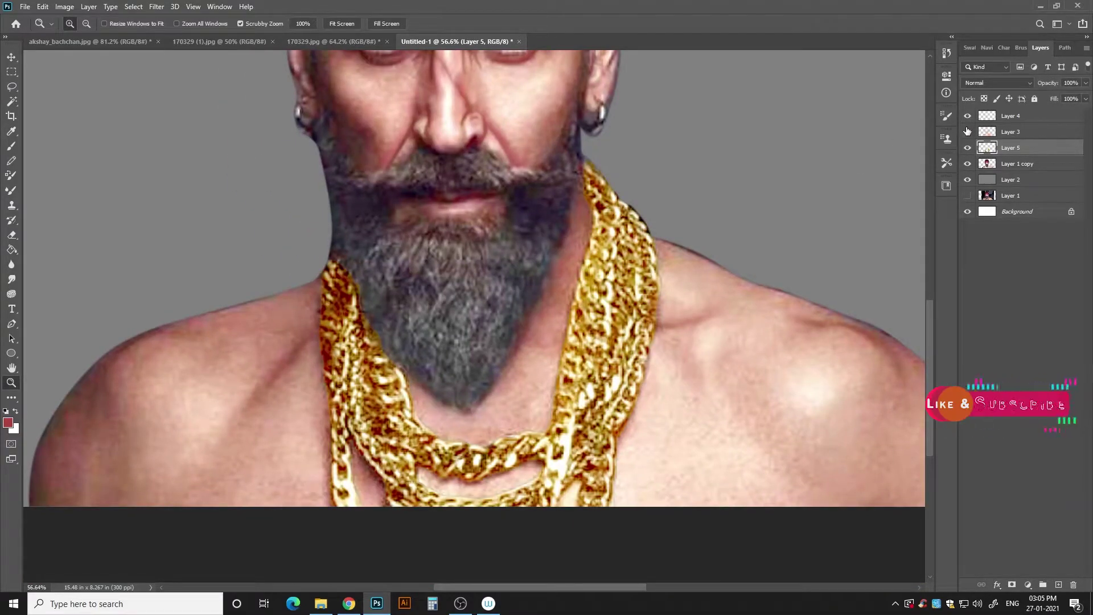
{"action": "key", "text": "ctrl+minus"}
{"action": "key", "text": "ctrl+minus"}
- Lasso the beard, moustache and hair above the headband, and feather the selection
{"action": "key", "text": "l"}
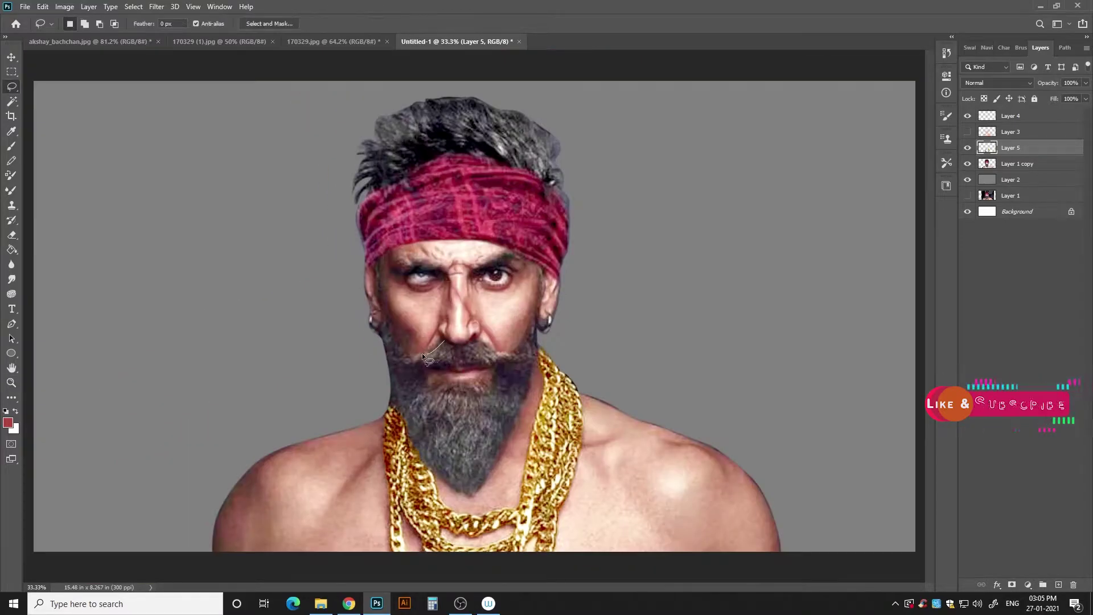
{"action": "key", "text": "alt+bracketleft"}
{"action": "mouse_move", "coordinate": [444, 340]}
{"action": "left_mouse_down"}
{"action": "mouse_move", "coordinate": [468, 493]}
{"action": "mouse_move", "coordinate": [534, 319]}
{"action": "left_mouse_up"}
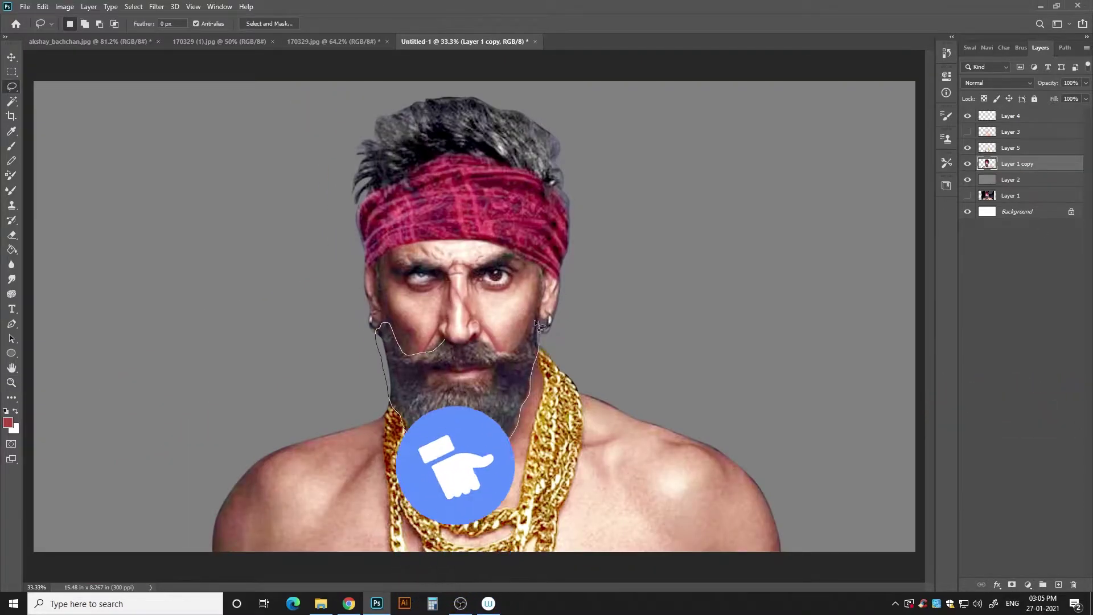
{"action": "left_click_drag", "start_coordinate": [364, 195], "coordinate": [422, 158]}
{"action": "left_click_drag", "start_coordinate": [551, 189], "coordinate": [461, 186]}
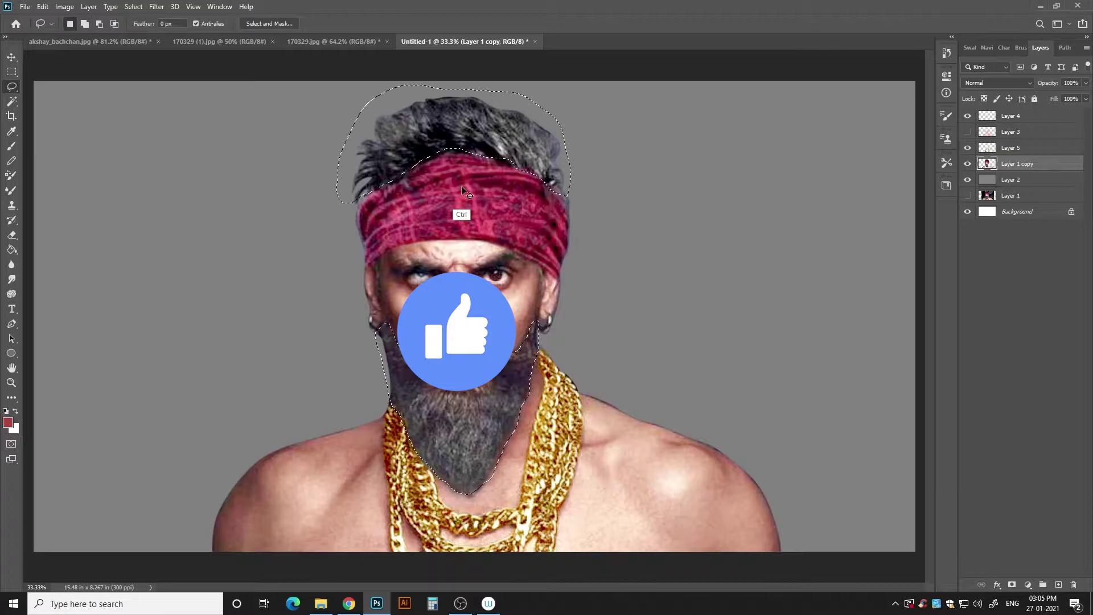
{"action": "key", "text": "shift+F6"}
{"action": "key", "text": "Return"}
- Cut the hair and beard onto a new layer and adjust their Levels
{"action": "key", "text": "Delete"}
{"action": "key", "text": "ctrl+shift+v"}
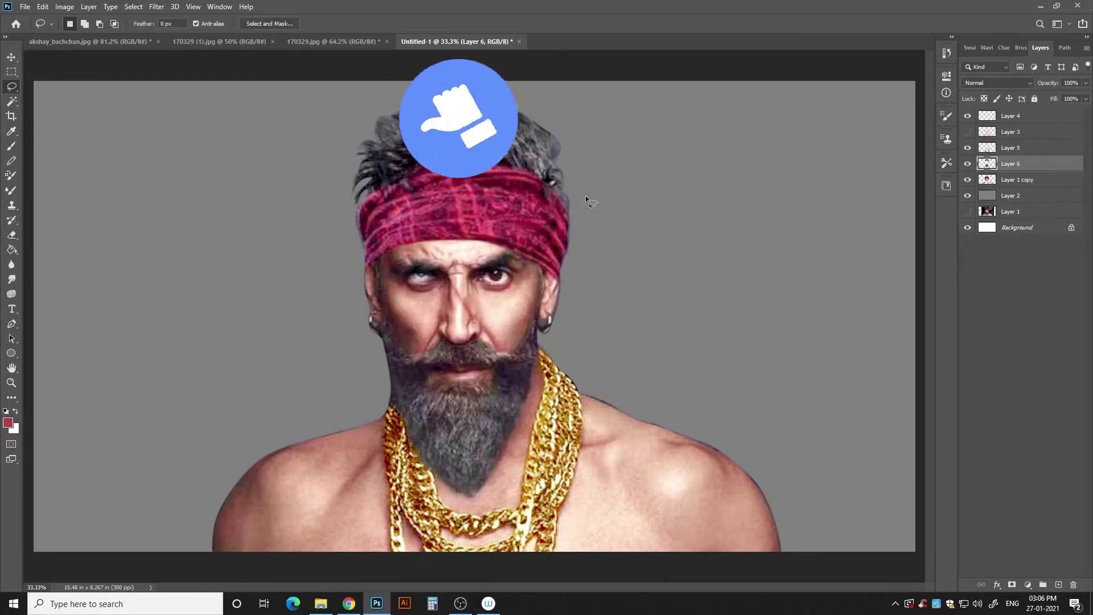
{"action": "key", "text": "ctrl+l"}
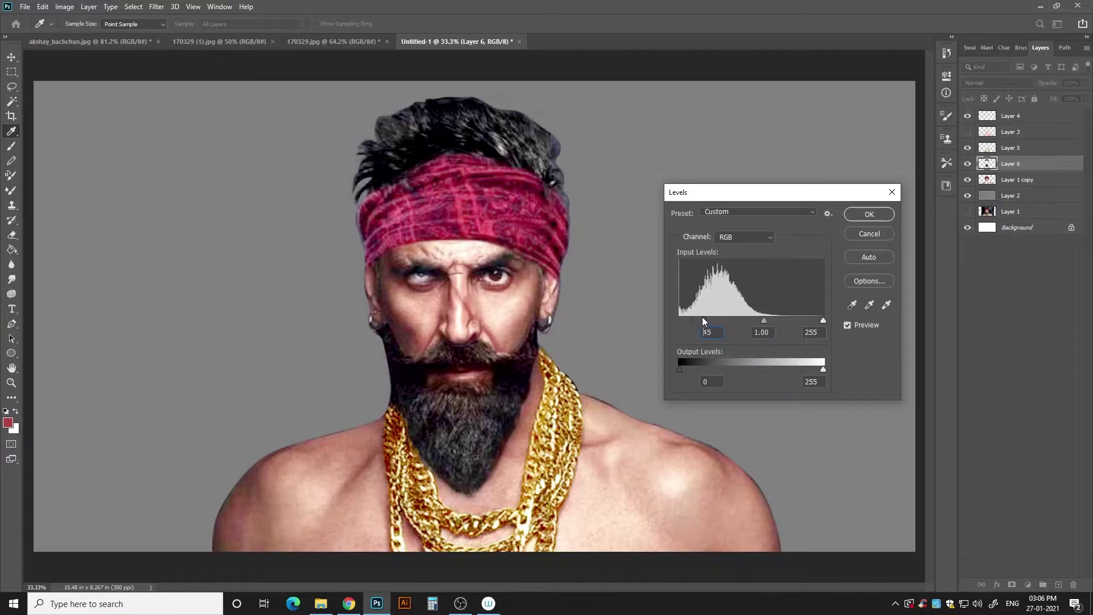
{"action": "left_click", "coordinate": [869, 233]}
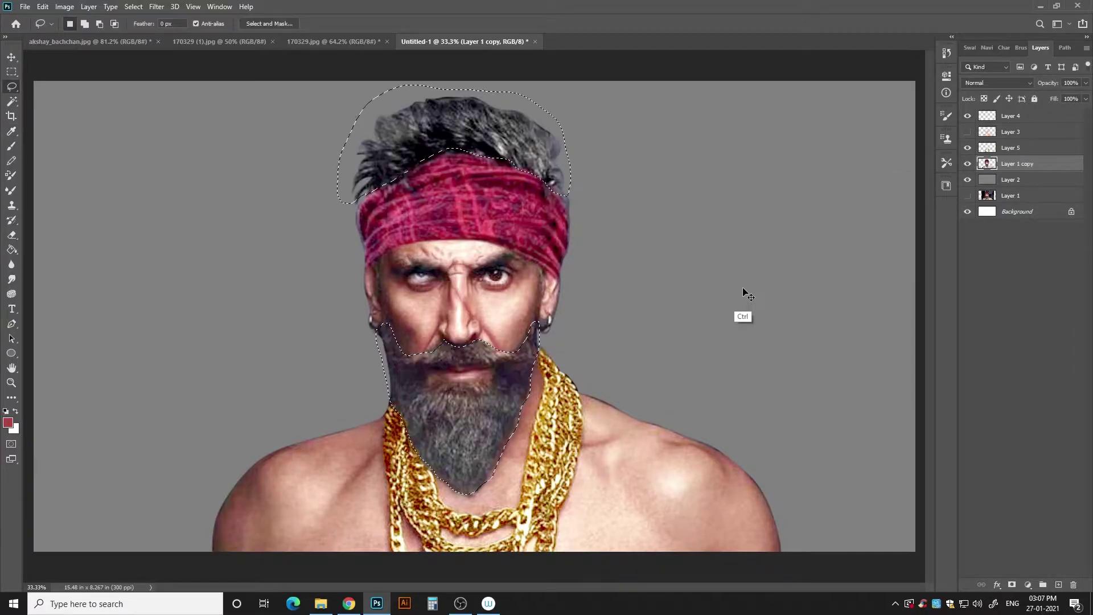
{"action": "key", "text": "ctrl"}
- Shift the beard hue toward purple, then merge it back into Layer 1 copy
{"action": "key", "text": "ctrl+u"}
{"action": "mouse_move", "coordinate": [789, 292]}
{"action": "left_mouse_down"}
{"action": "mouse_move", "coordinate": [768, 292]}
{"action": "mouse_move", "coordinate": [791, 292]}
{"action": "mouse_move", "coordinate": [735, 318]}
{"action": "left_mouse_up"}
{"action": "key", "text": "Return"}
{"action": "key", "text": "ctrl+e"}
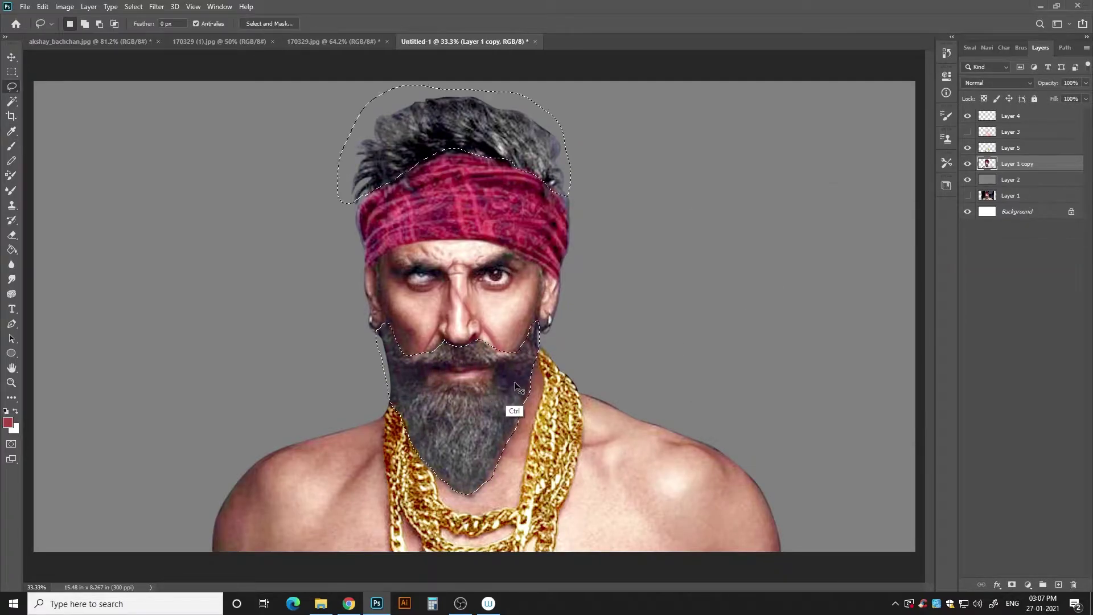
- Subtract the mouth from the selection, feather it, and copy hair and beard to Layer 6
{"action": "key", "text": "alt"}
{"action": "left_click_drag", "start_coordinate": [464, 370], "coordinate": [469, 371]}
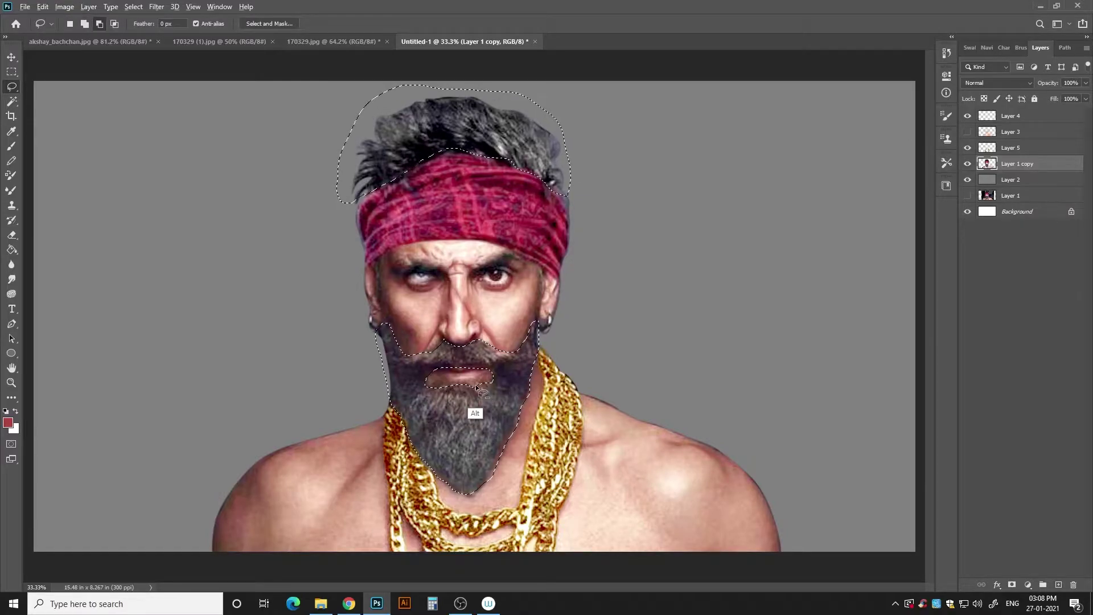
{"action": "key", "text": "shift+F6"}
{"action": "left_click", "coordinate": [601, 194]}
{"action": "key", "text": "ctrl+j"}
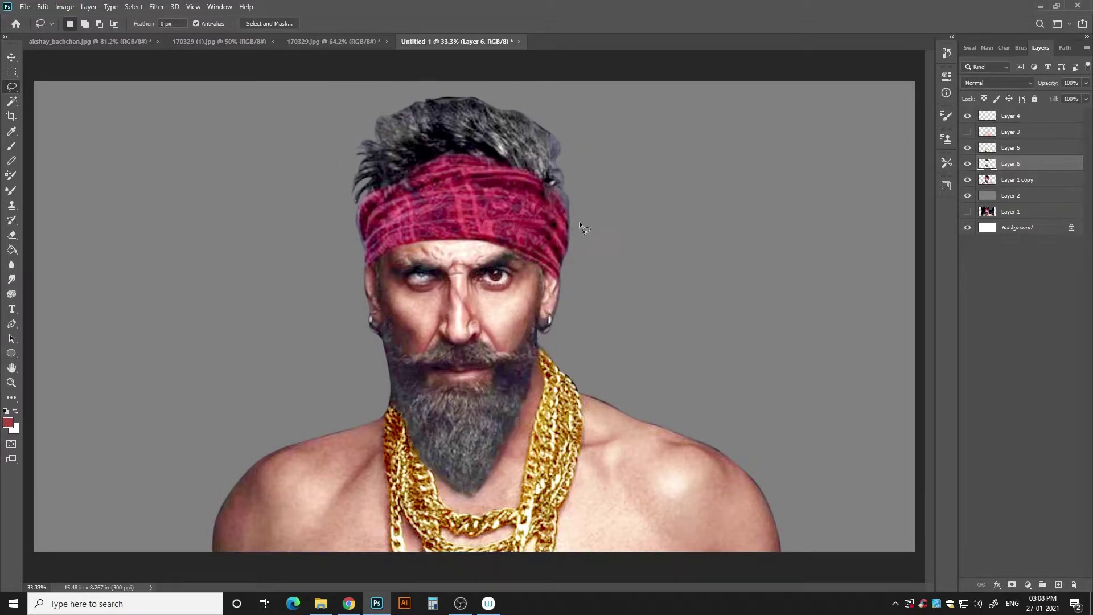
- Try raising Hue/Saturation saturation, lightness and purple hue, then cancel the change
{"action": "key", "text": "ctrl+u"}
{"action": "left_click_drag", "start_coordinate": [791, 321], "coordinate": [814, 321]}
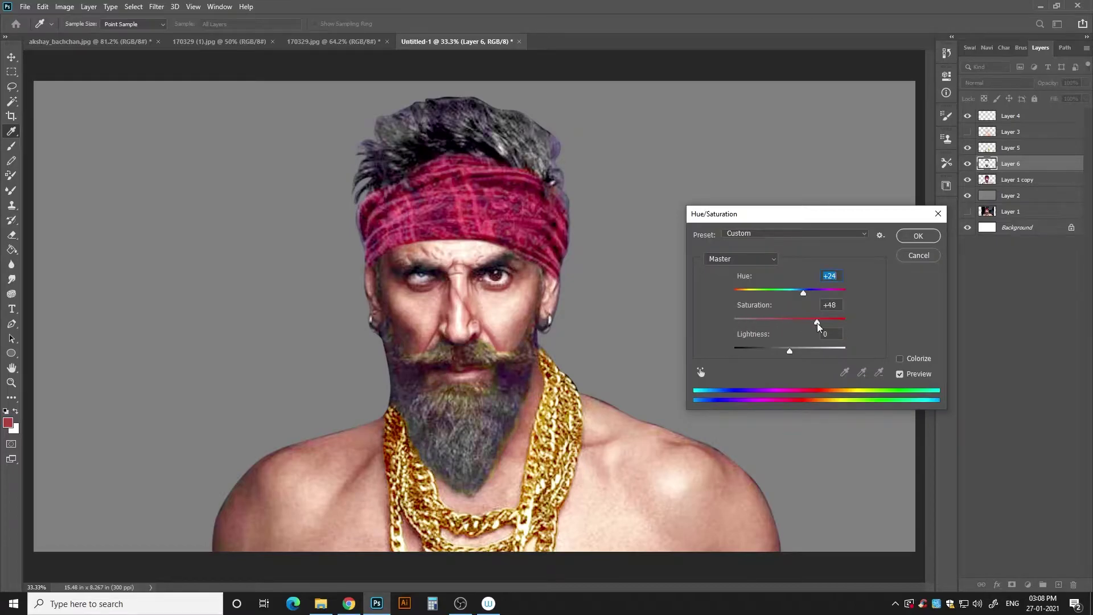
{"action": "left_click_drag", "start_coordinate": [777, 356], "coordinate": [789, 354]}
{"action": "left_click_drag", "start_coordinate": [825, 292], "coordinate": [771, 300]}
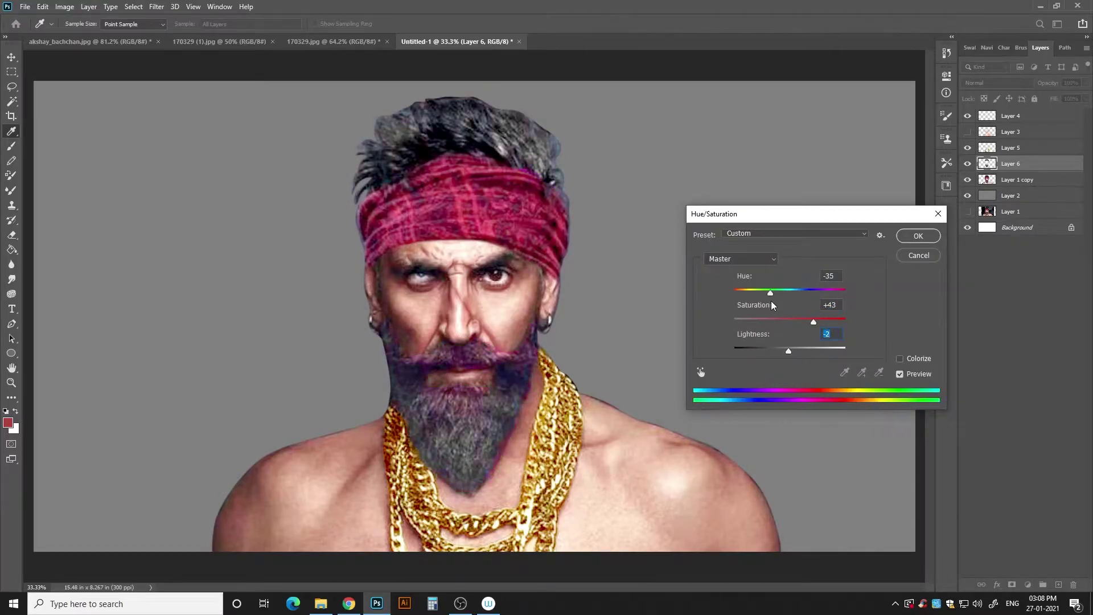
{"action": "left_click", "coordinate": [918, 255]}
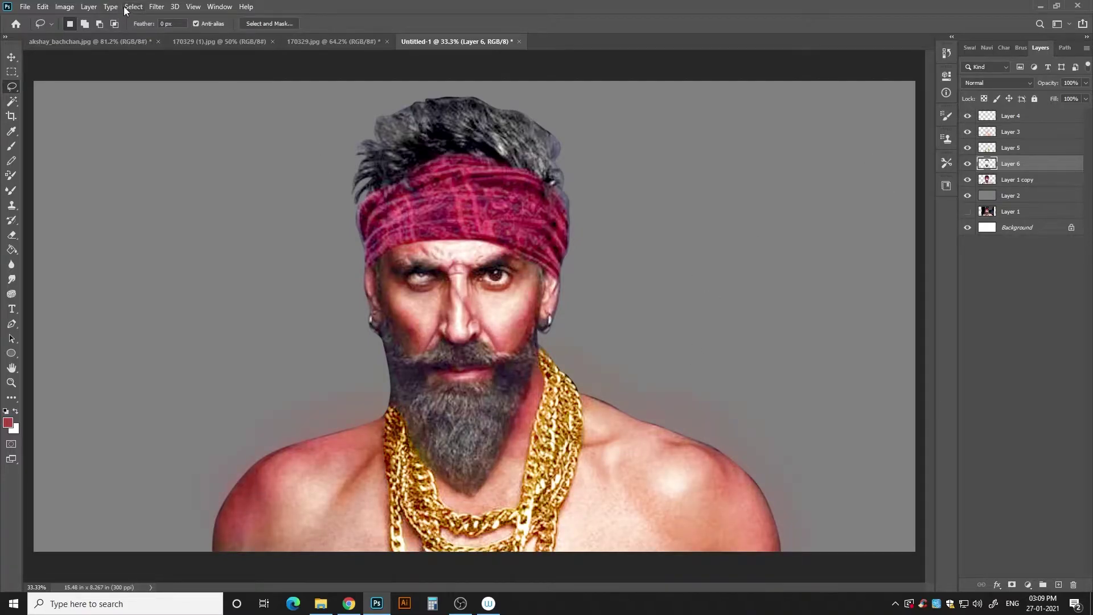
- Preview Unsharp Mask on the portrait, then zoom in closer on the face
{"action": "left_click", "coordinate": [1035, 182]}
{"action": "left_click", "coordinate": [157, 6]}
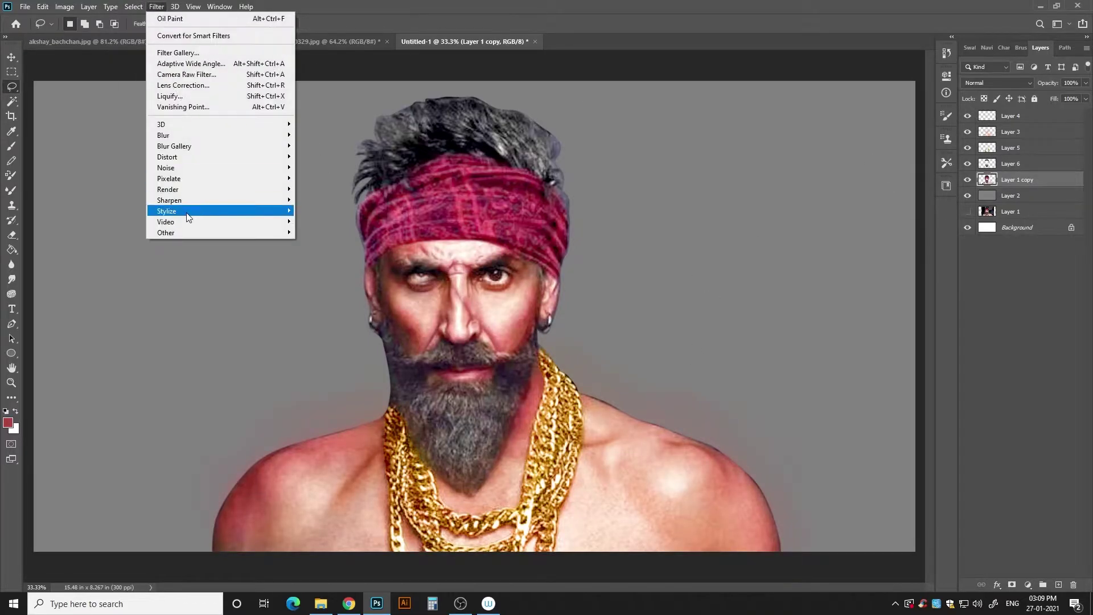
{"action": "left_click", "coordinate": [330, 255]}
{"action": "key", "text": "Return"}
{"action": "key", "text": "z"}
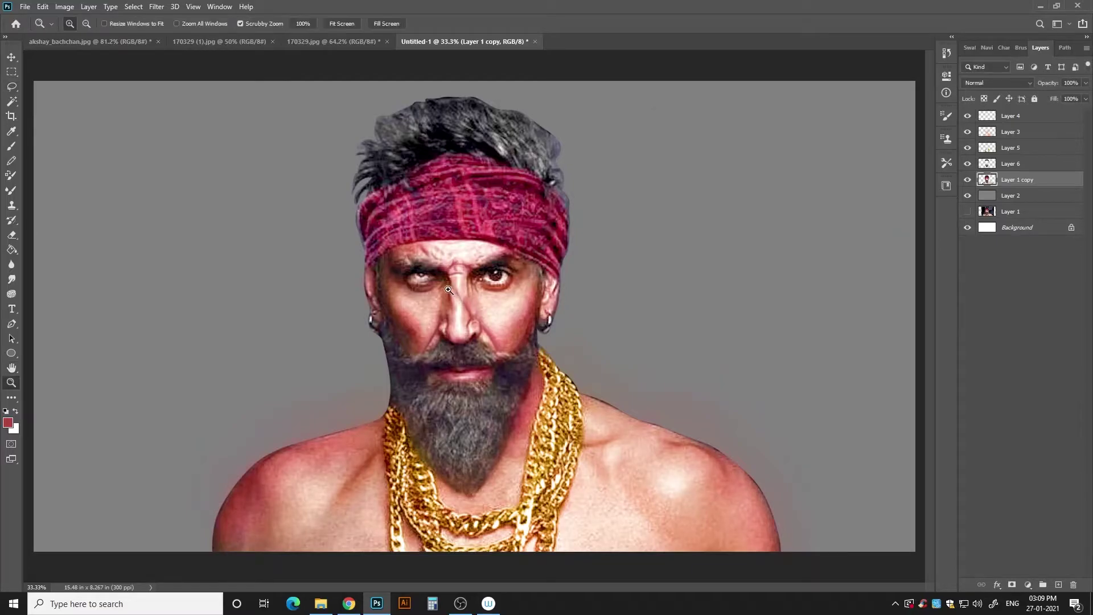
{"action": "left_click_drag", "start_coordinate": [444, 290], "coordinate": [620, 268]}
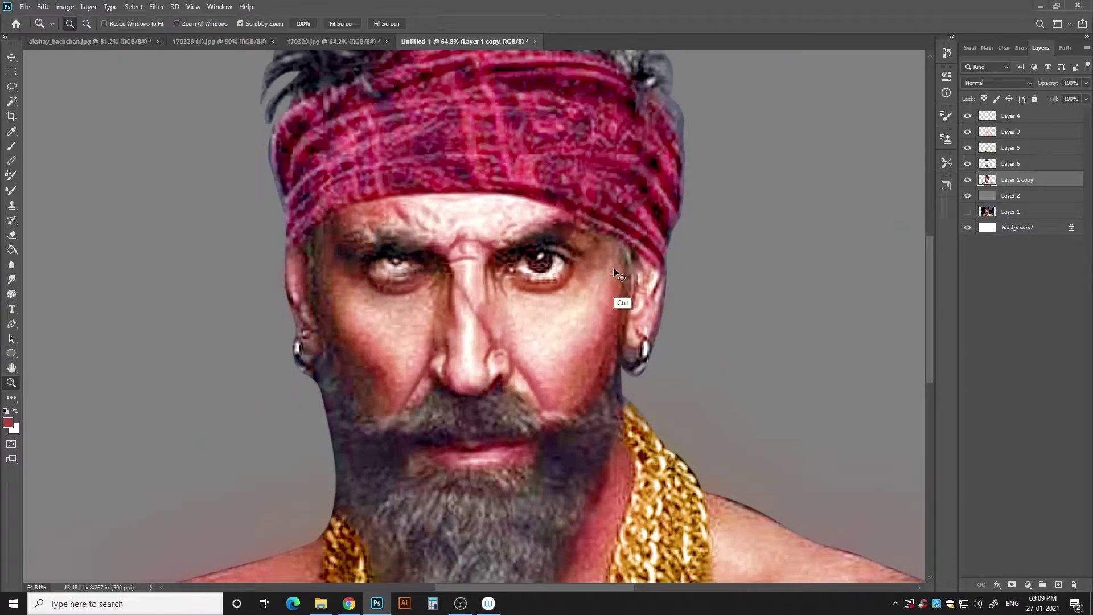
- Apply Unsharp Mask with Amount 49%, Radius 25.5 px and Threshold 0
{"action": "left_click", "coordinate": [157, 7]}
{"action": "left_click", "coordinate": [330, 255]}
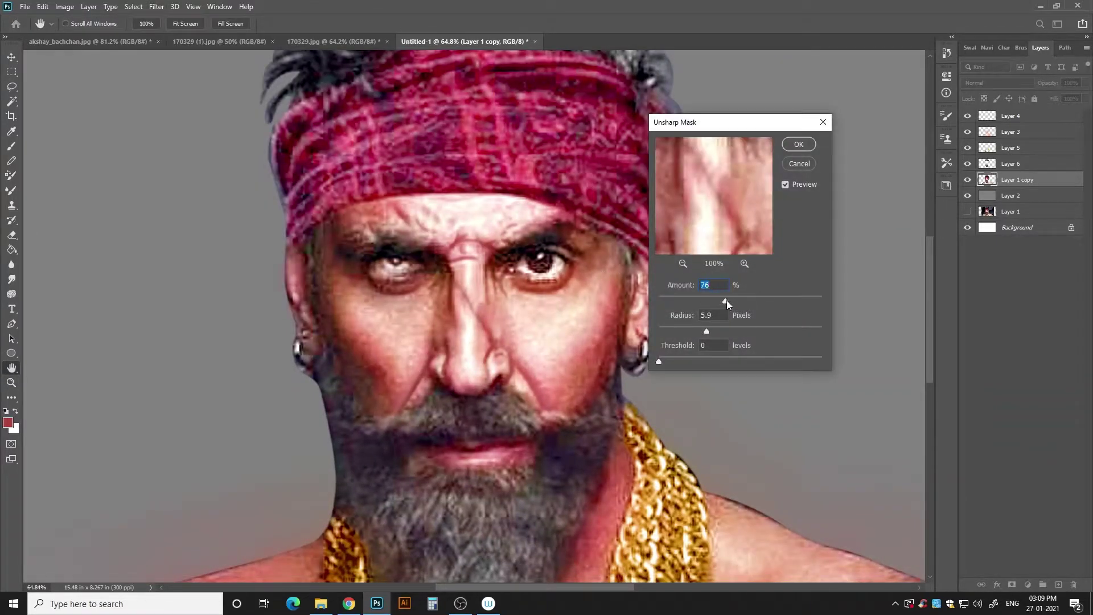
{"action": "key", "text": "Tab"}
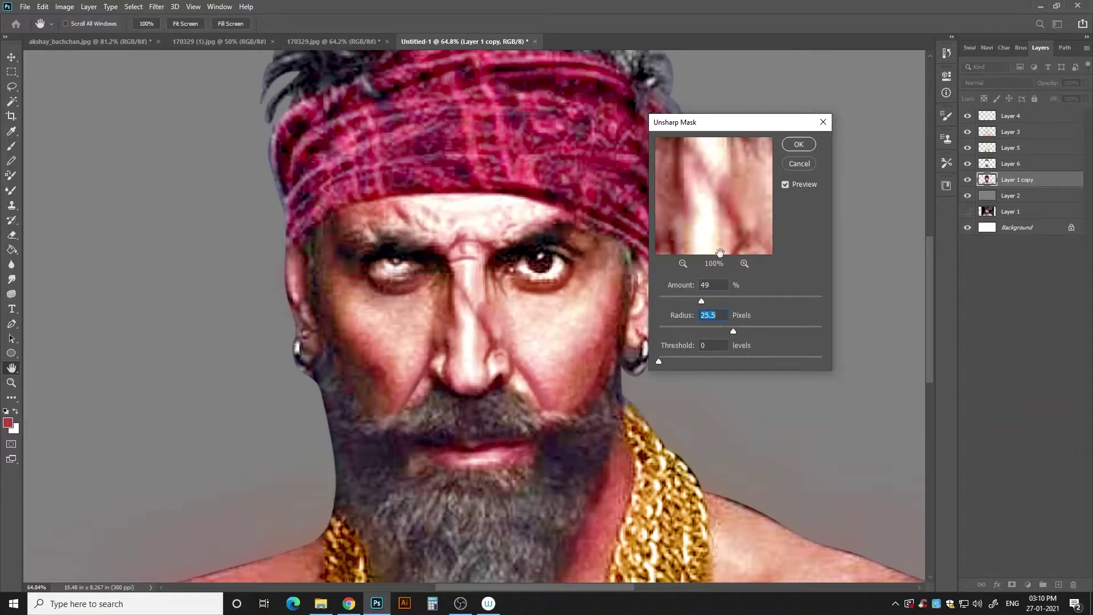
{"action": "key", "text": "Return"}
- Smudge the forehead above the left brow and between the brows with a smaller brush
{"action": "key", "text": "z"}
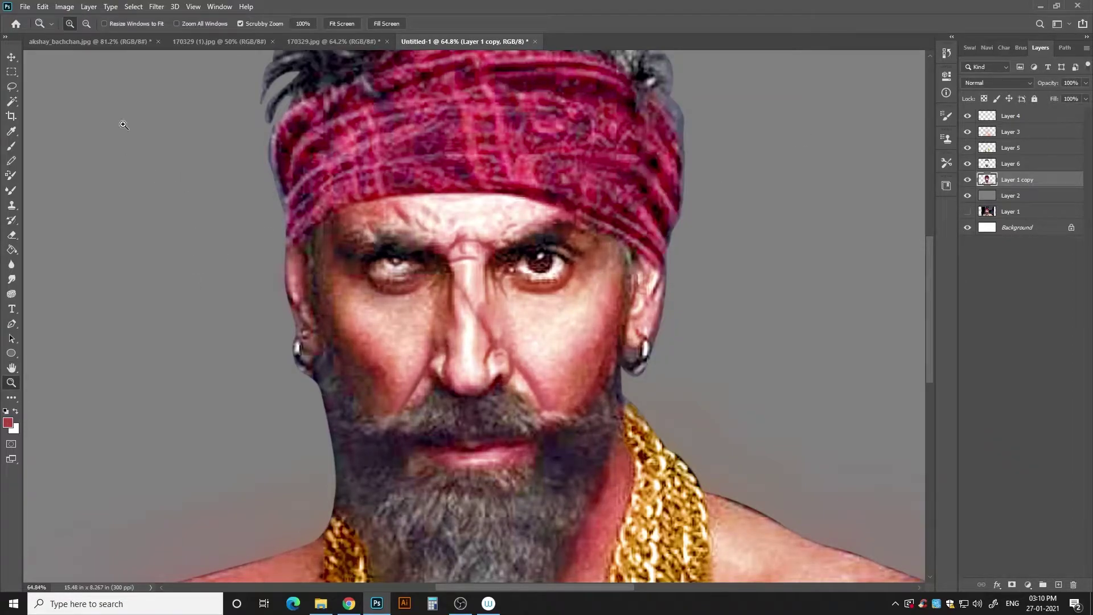
{"action": "left_click", "coordinate": [11, 279]}
{"action": "left_click", "coordinate": [946, 138]}
{"action": "left_click", "coordinate": [946, 116]}
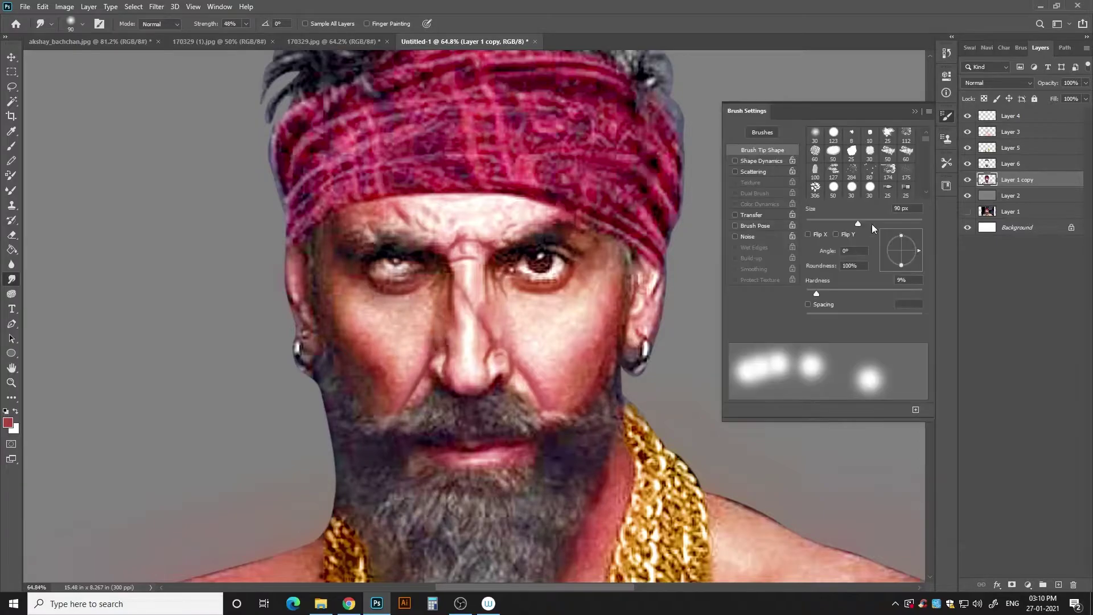
{"action": "scroll", "coordinate": [393, 257], "scroll_direction": "up", "scroll_amount": 3, "text": "alt"}
{"action": "key", "text": "bracketleft"}
{"action": "key", "text": "bracketleft"}
{"action": "key", "text": "bracketleft"}
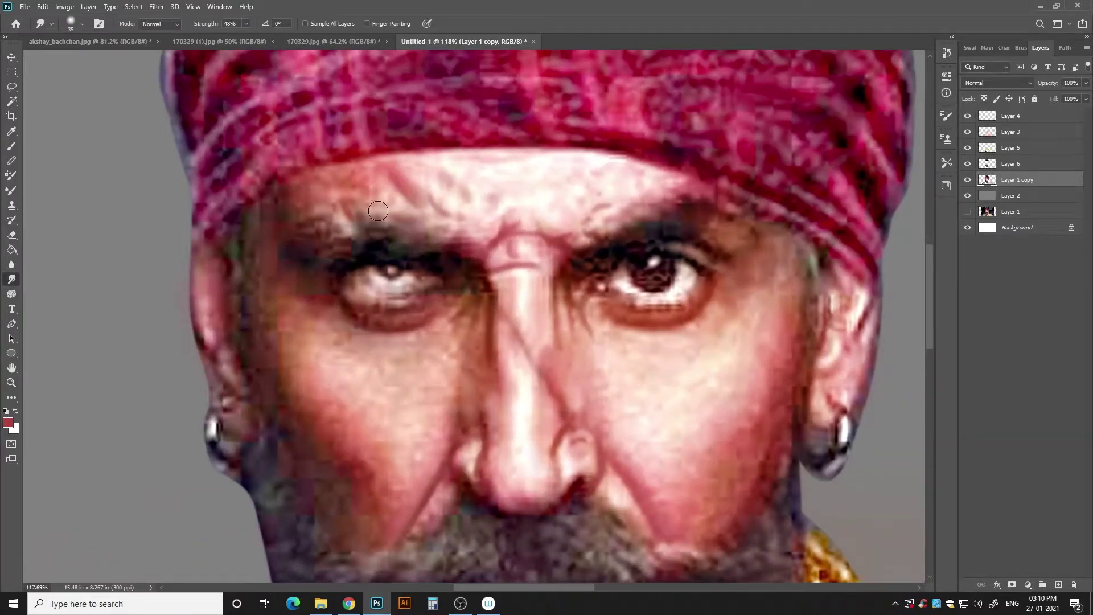
{"action": "left_click_drag", "start_coordinate": [378, 211], "coordinate": [447, 203]}
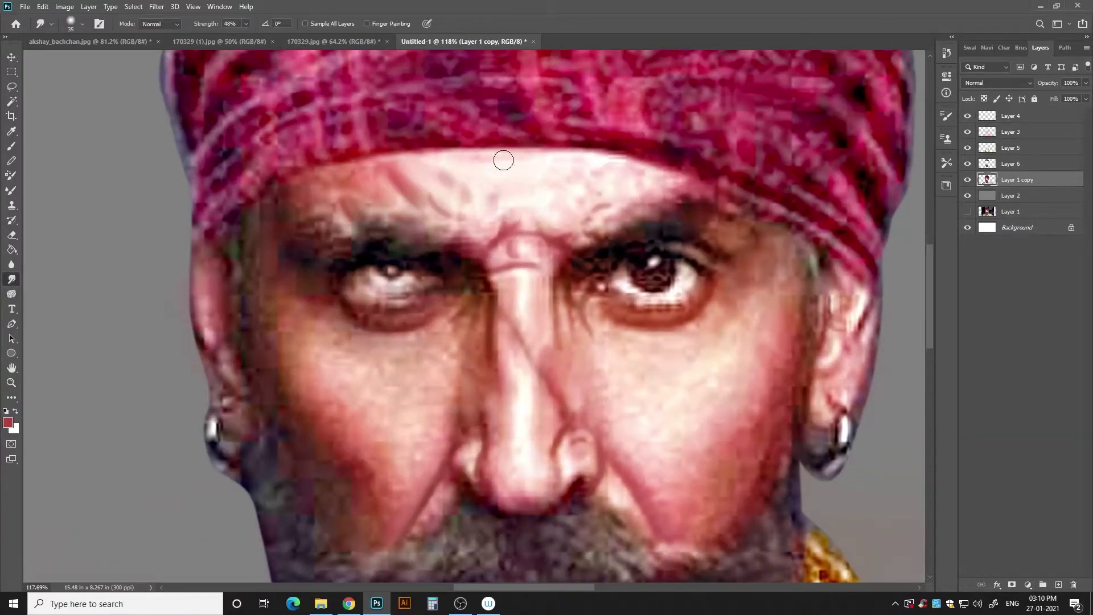
{"action": "left_click_drag", "start_coordinate": [501, 235], "coordinate": [448, 211]}
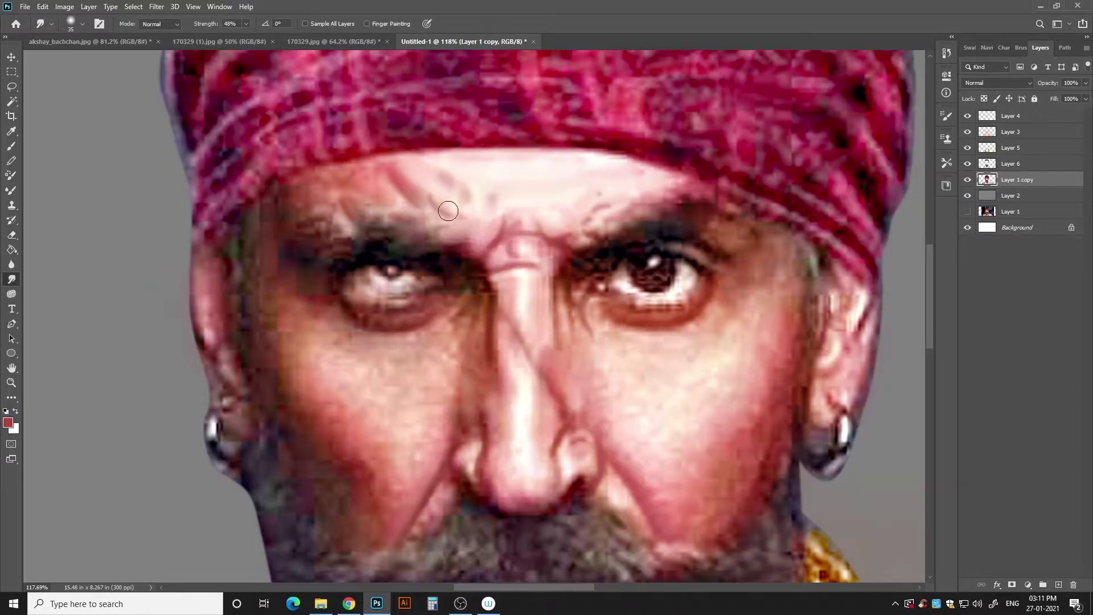
{"action": "left_click_drag", "start_coordinate": [348, 171], "coordinate": [416, 208]}
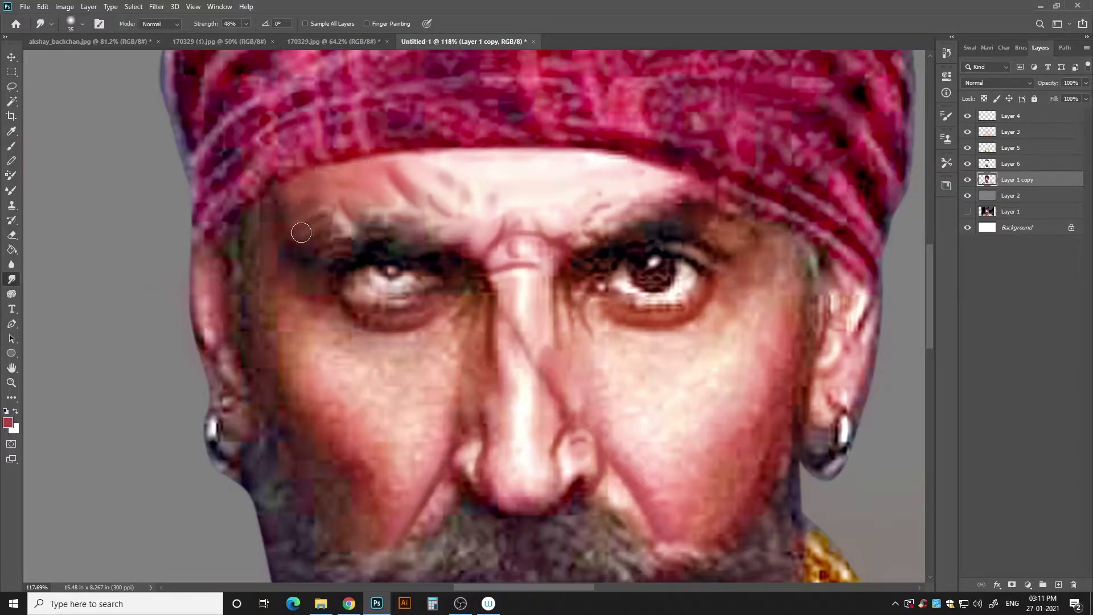
- Smooth the dark brow above the left eye and the skin beneath it
{"action": "scroll", "coordinate": [424, 214], "scroll_direction": "down", "scroll_amount": 2}
{"action": "scroll", "coordinate": [424, 214], "scroll_direction": "left", "scroll_amount": 2}
{"action": "left_click_drag", "start_coordinate": [378, 190], "coordinate": [492, 153]}
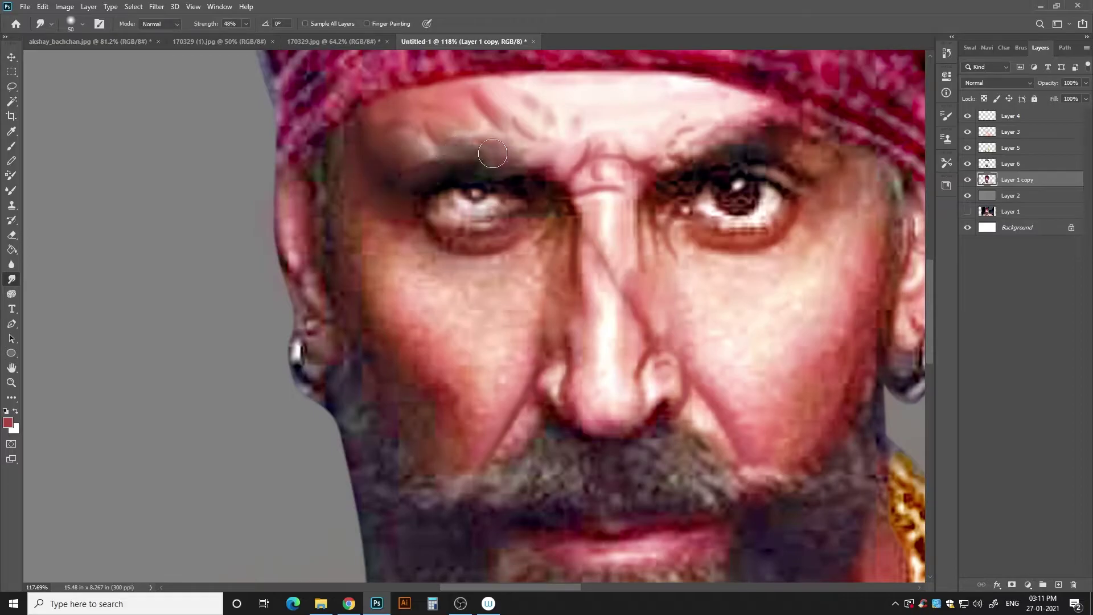
{"action": "mouse_move", "coordinate": [496, 252]}
{"action": "left_mouse_down"}
{"action": "mouse_move", "coordinate": [342, 276]}
{"action": "mouse_move", "coordinate": [518, 261]}
{"action": "mouse_move", "coordinate": [452, 295]}
{"action": "left_mouse_up"}
- Zoom in on the nose and smooth its edges, nostrils and creases toward the right eye
{"action": "scroll", "coordinate": [452, 295], "scroll_direction": "down", "scroll_amount": 2}
{"action": "scroll", "coordinate": [452, 295], "scroll_direction": "right", "scroll_amount": 1}
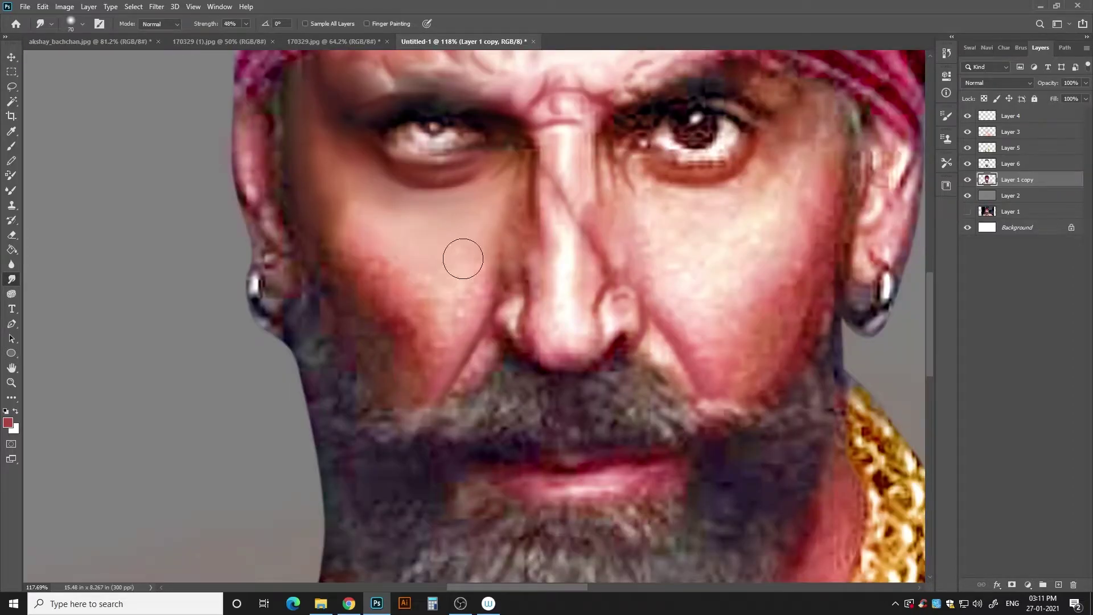
{"action": "key", "text": "bracketright"}
{"action": "key", "text": "bracketright"}
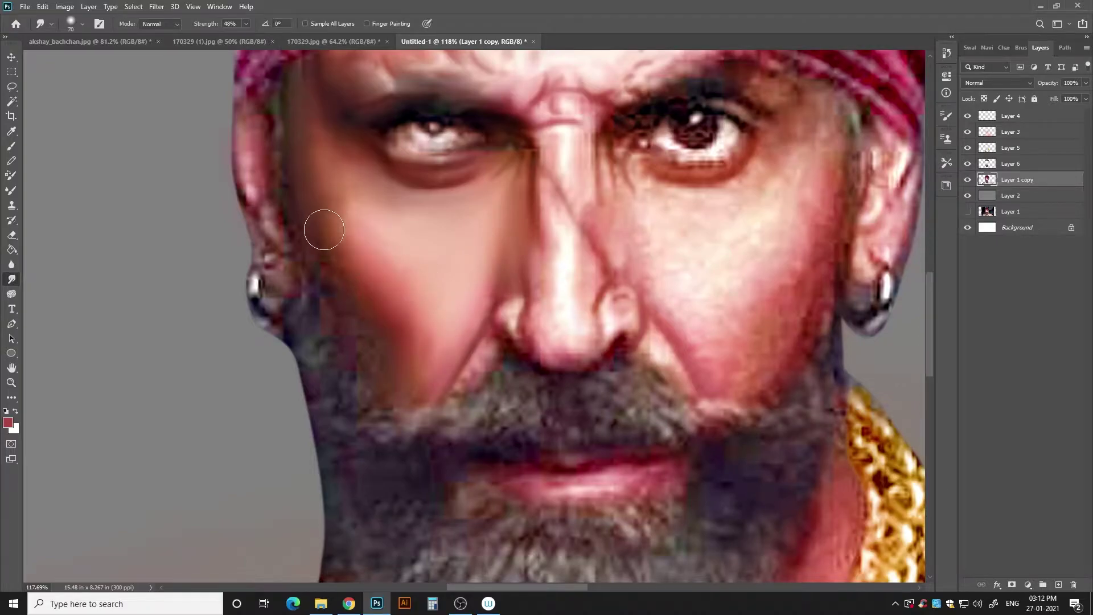
{"action": "key", "text": "z"}
{"action": "left_click_drag", "start_coordinate": [317, 227], "coordinate": [499, 146]}
{"action": "left_click", "coordinate": [11, 279]}
{"action": "mouse_move", "coordinate": [446, 350]}
{"action": "left_mouse_down"}
{"action": "mouse_move", "coordinate": [455, 410]}
{"action": "mouse_move", "coordinate": [473, 415]}
{"action": "mouse_move", "coordinate": [438, 489]}
{"action": "mouse_move", "coordinate": [551, 448]}
{"action": "mouse_move", "coordinate": [512, 476]}
{"action": "mouse_move", "coordinate": [505, 349]}
{"action": "mouse_move", "coordinate": [476, 410]}
{"action": "mouse_move", "coordinate": [480, 189]}
{"action": "left_mouse_up"}
{"action": "left_click_drag", "start_coordinate": [561, 293], "coordinate": [476, 266]}
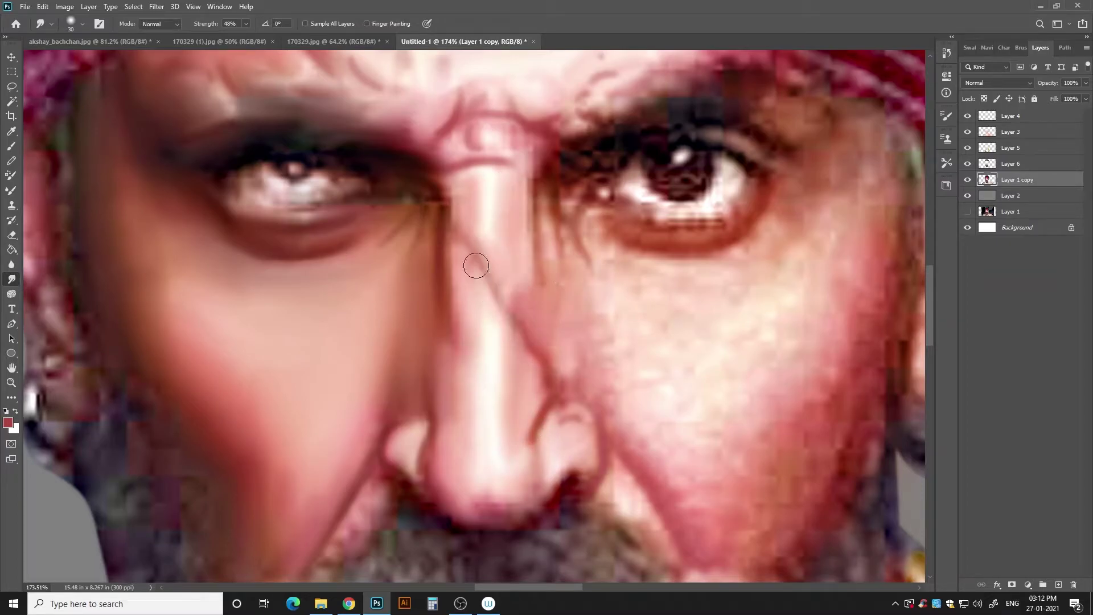
{"action": "left_click_drag", "start_coordinate": [536, 197], "coordinate": [621, 249]}
{"action": "left_click_drag", "start_coordinate": [576, 382], "coordinate": [578, 421]}
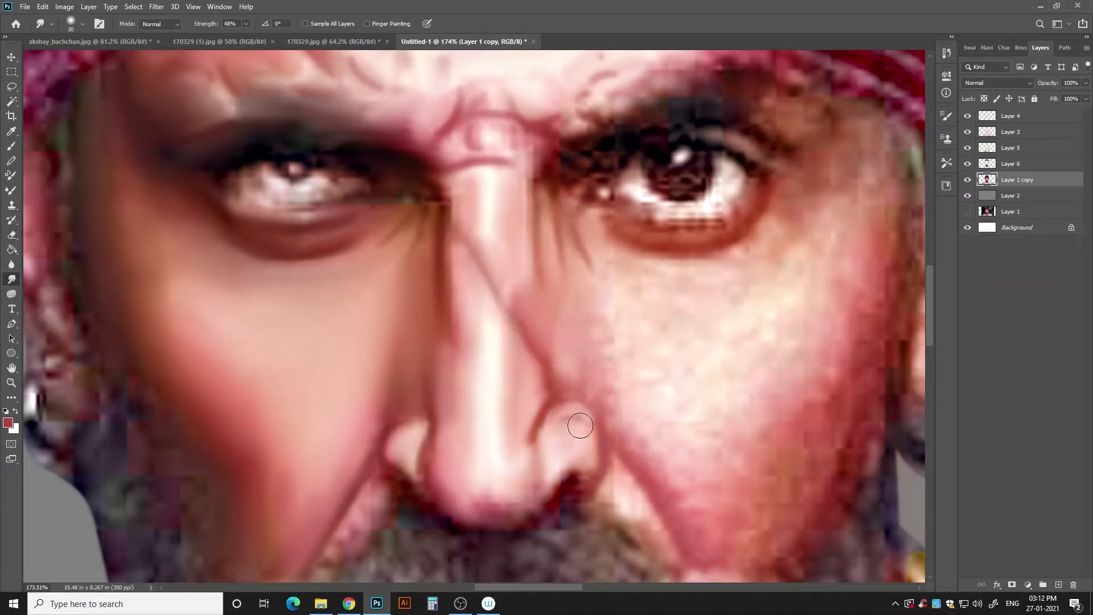
{"action": "scroll", "coordinate": [500, 390], "scroll_direction": "down", "scroll_amount": 3}
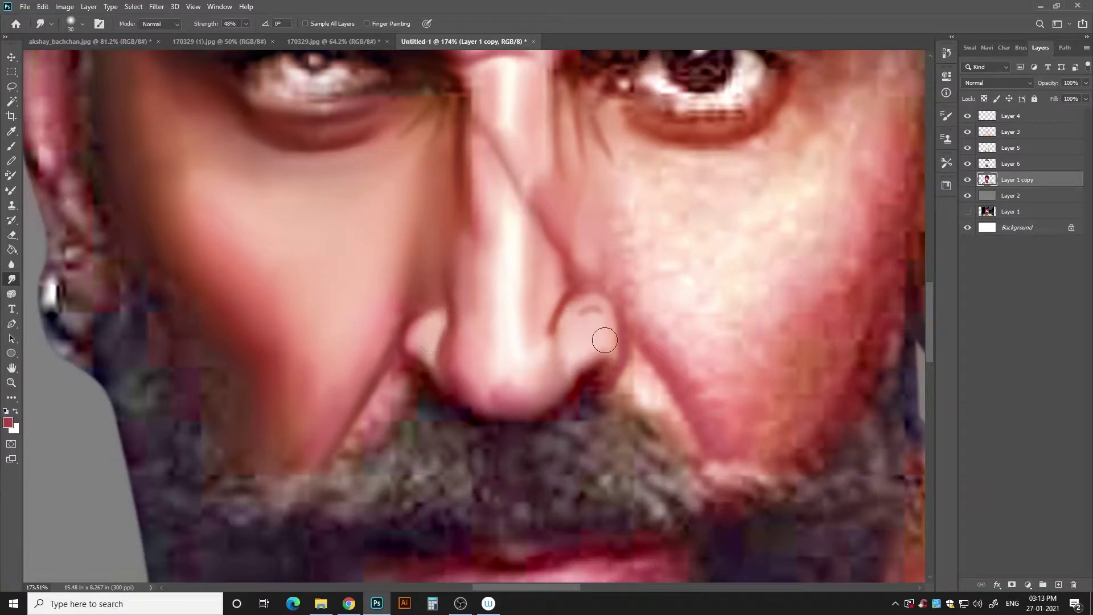
{"action": "left_click_drag", "start_coordinate": [611, 332], "coordinate": [621, 373]}
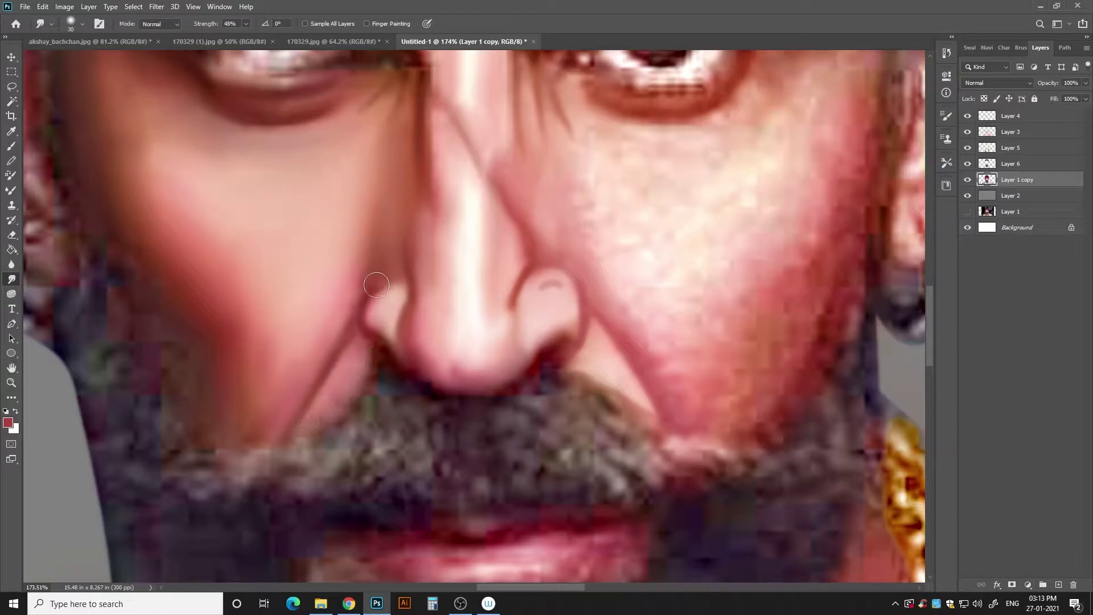
- Smooth the cheek beside the nose, under the right eye, and the right eyebrow
{"action": "scroll", "coordinate": [638, 337], "scroll_direction": "up", "scroll_amount": 3}
{"action": "key", "text": "bracketright"}
{"action": "key", "text": "bracketright"}
{"action": "key", "text": "bracketright"}
{"action": "mouse_move", "coordinate": [520, 288]}
{"action": "left_mouse_down"}
{"action": "mouse_move", "coordinate": [634, 441]}
{"action": "mouse_move", "coordinate": [674, 469]}
{"action": "mouse_move", "coordinate": [632, 346]}
{"action": "mouse_move", "coordinate": [629, 262]}
{"action": "mouse_move", "coordinate": [647, 214]}
{"action": "mouse_move", "coordinate": [504, 215]}
{"action": "left_mouse_up"}
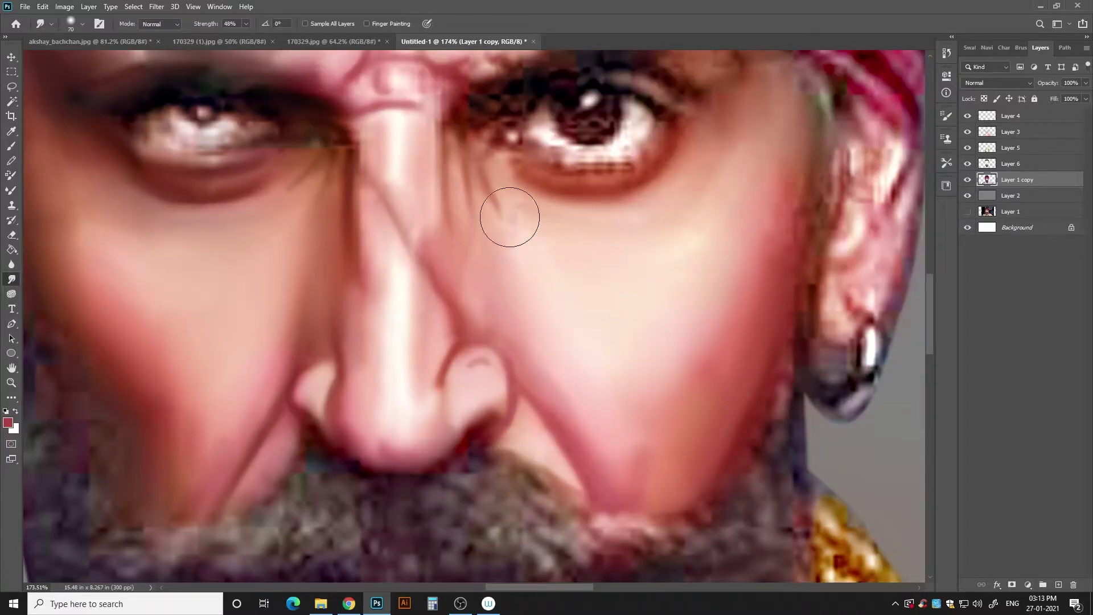
{"action": "left_click_drag", "start_coordinate": [575, 204], "coordinate": [574, 339]}
{"action": "key", "text": "bracketleft"}
{"action": "key", "text": "bracketleft"}
{"action": "key", "text": "bracketleft"}
{"action": "mouse_move", "coordinate": [654, 284]}
{"action": "left_mouse_down"}
{"action": "mouse_move", "coordinate": [586, 285]}
{"action": "mouse_move", "coordinate": [626, 262]}
{"action": "mouse_move", "coordinate": [641, 299]}
{"action": "left_mouse_up"}
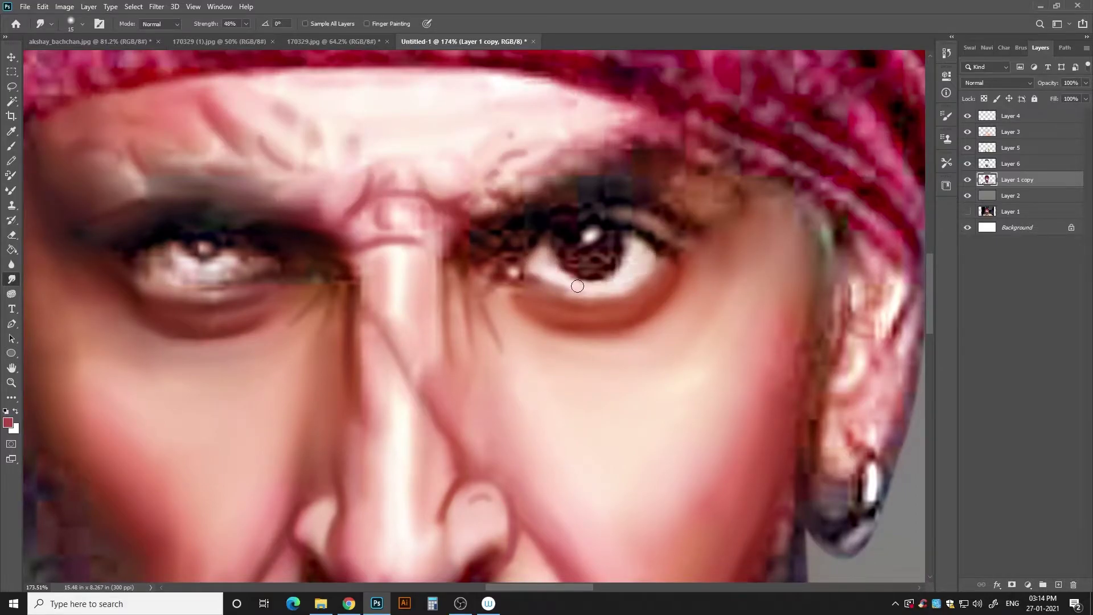
{"action": "mouse_move", "coordinate": [496, 260]}
{"action": "left_mouse_down"}
{"action": "mouse_move", "coordinate": [623, 142]}
{"action": "mouse_move", "coordinate": [700, 187]}
{"action": "mouse_move", "coordinate": [751, 183]}
{"action": "mouse_move", "coordinate": [583, 270]}
{"action": "mouse_move", "coordinate": [579, 233]}
{"action": "mouse_move", "coordinate": [534, 230]}
{"action": "left_mouse_up"}
{"action": "key", "text": "bracketright"}
- Smooth the left eye, flip the canvas horizontally, and raise the smudge strength
{"action": "scroll", "coordinate": [398, 236], "scroll_direction": "left", "scroll_amount": 5}
{"action": "mouse_move", "coordinate": [373, 240]}
{"action": "left_mouse_down"}
{"action": "mouse_move", "coordinate": [341, 273]}
{"action": "mouse_move", "coordinate": [400, 230]}
{"action": "left_mouse_up"}
{"action": "scroll", "coordinate": [653, 244], "scroll_direction": "right", "scroll_amount": 3}
{"action": "scroll", "coordinate": [653, 244], "scroll_direction": "up", "scroll_amount": 1}
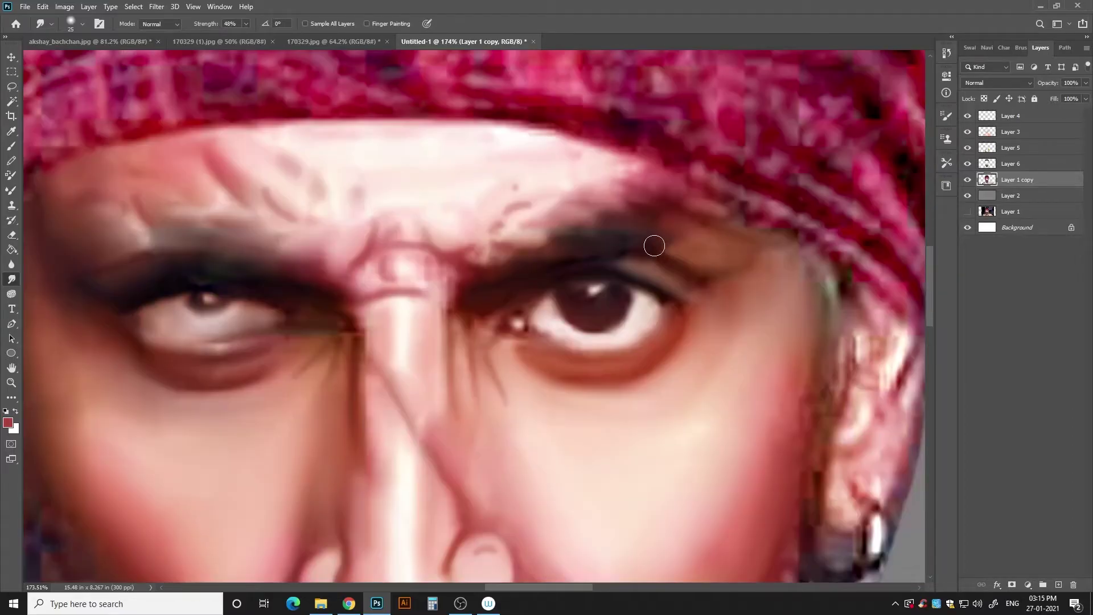
{"action": "scroll", "coordinate": [641, 340], "scroll_direction": "down", "scroll_amount": 3}
{"action": "scroll", "coordinate": [641, 340], "scroll_direction": "right", "scroll_amount": 3}
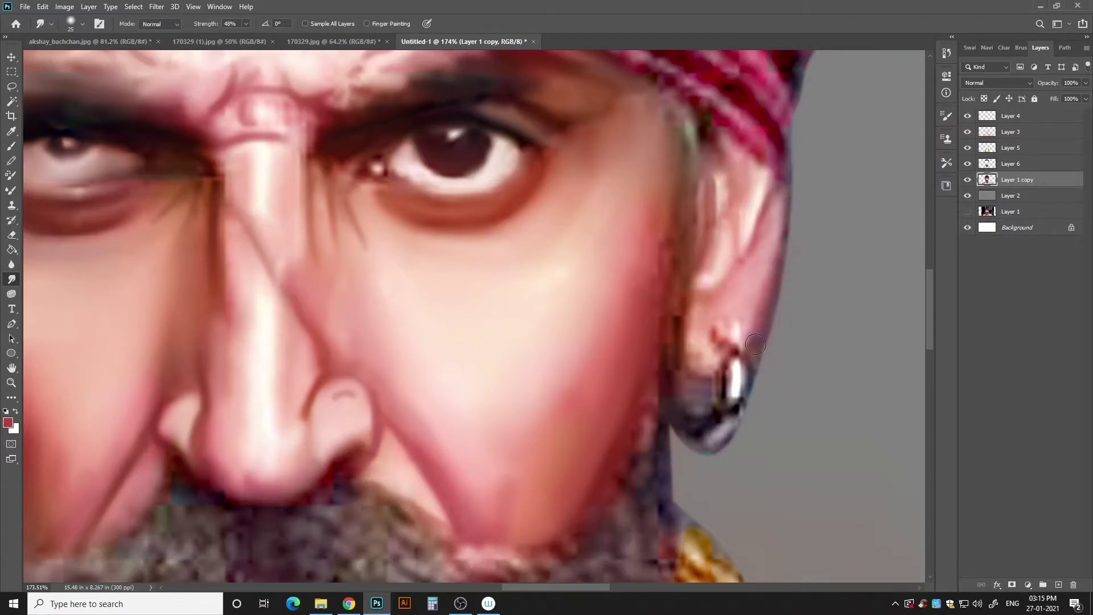
{"action": "key", "text": "ctrl+shift+h"}
{"action": "scroll", "coordinate": [353, 398], "scroll_direction": "down", "scroll_amount": 3}
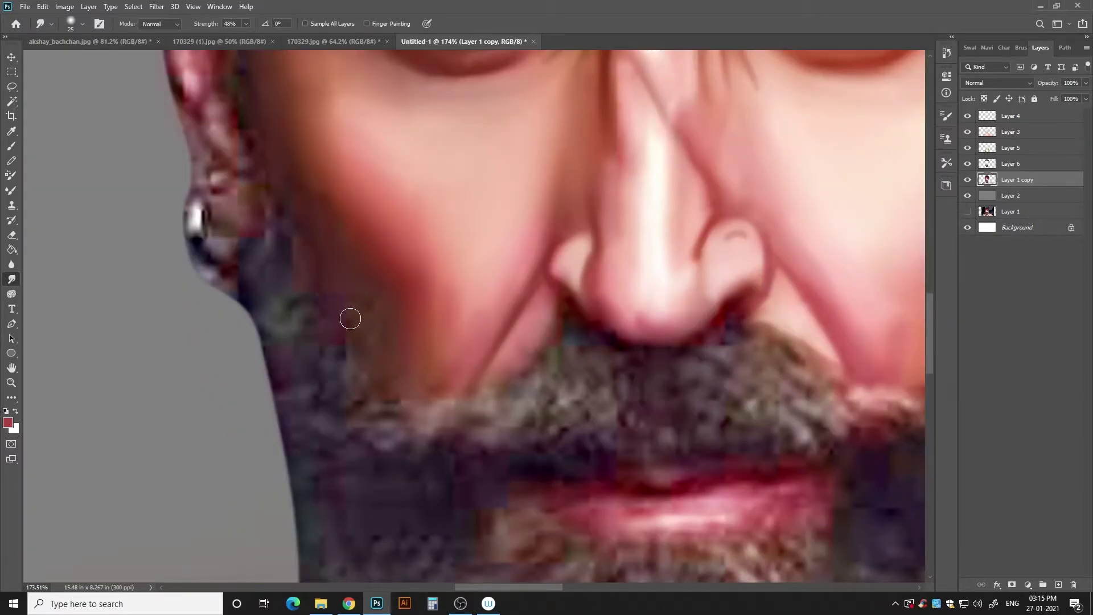
{"action": "scroll", "coordinate": [350, 318], "scroll_direction": "up", "scroll_amount": 4}
{"action": "scroll", "coordinate": [350, 318], "scroll_direction": "left", "scroll_amount": 2}
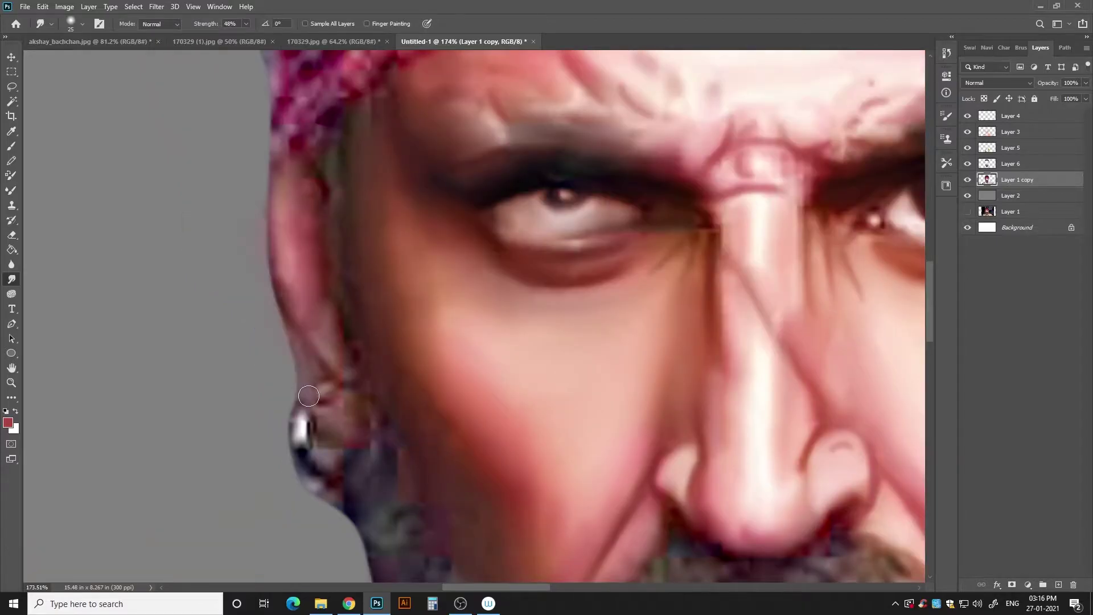
{"action": "scroll", "coordinate": [361, 228], "scroll_direction": "up", "scroll_amount": 3}
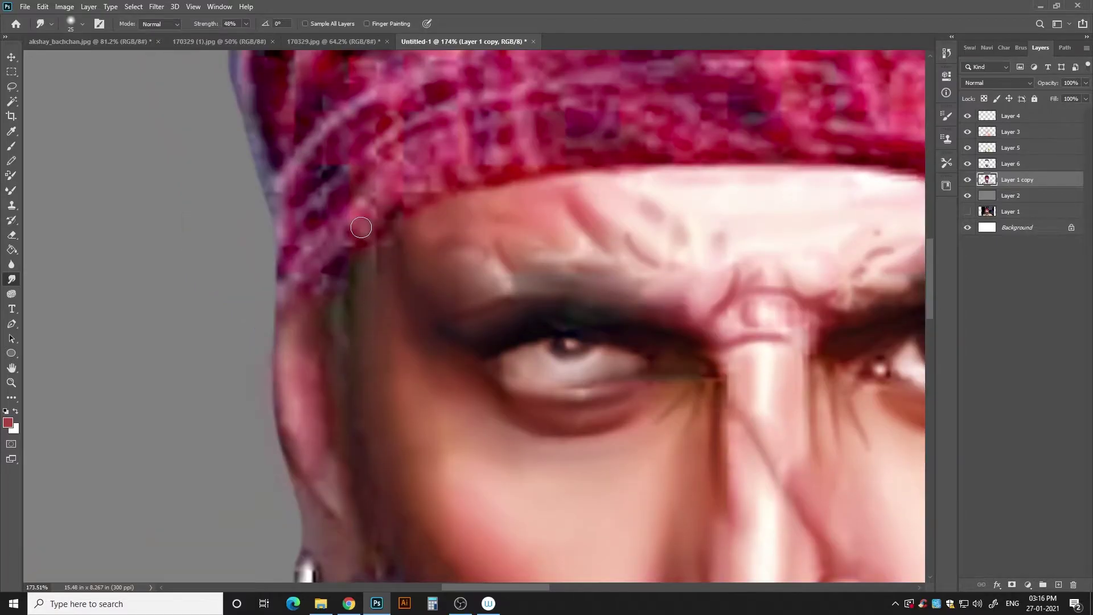
{"action": "scroll", "coordinate": [361, 227], "scroll_direction": "up", "scroll_amount": 2}
{"action": "key", "text": "9"}
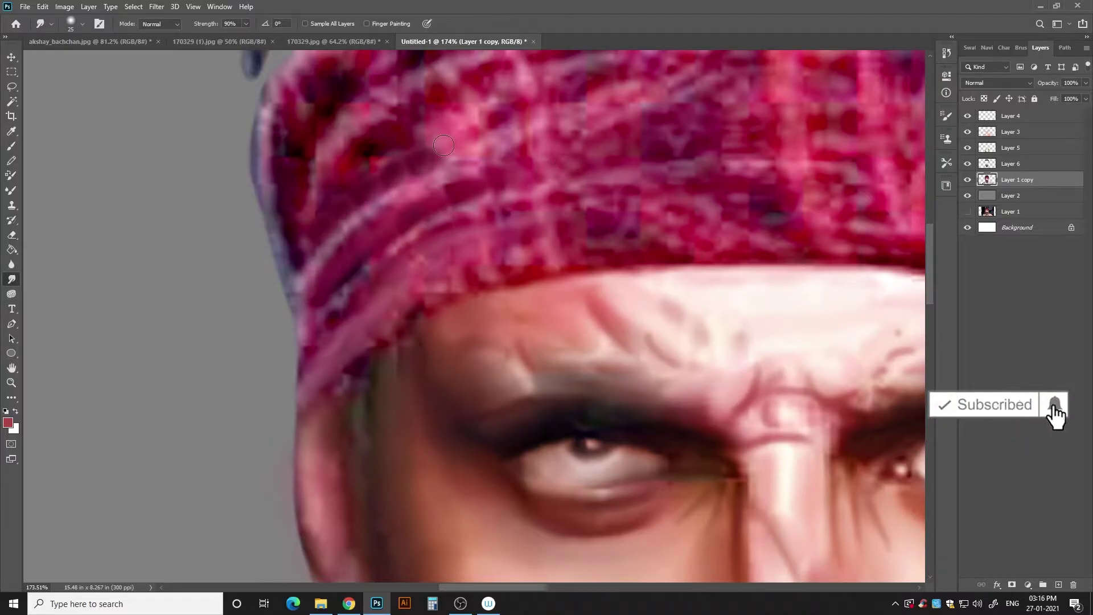
{"action": "key", "text": "F5"}
{"action": "key", "text": "F5"}
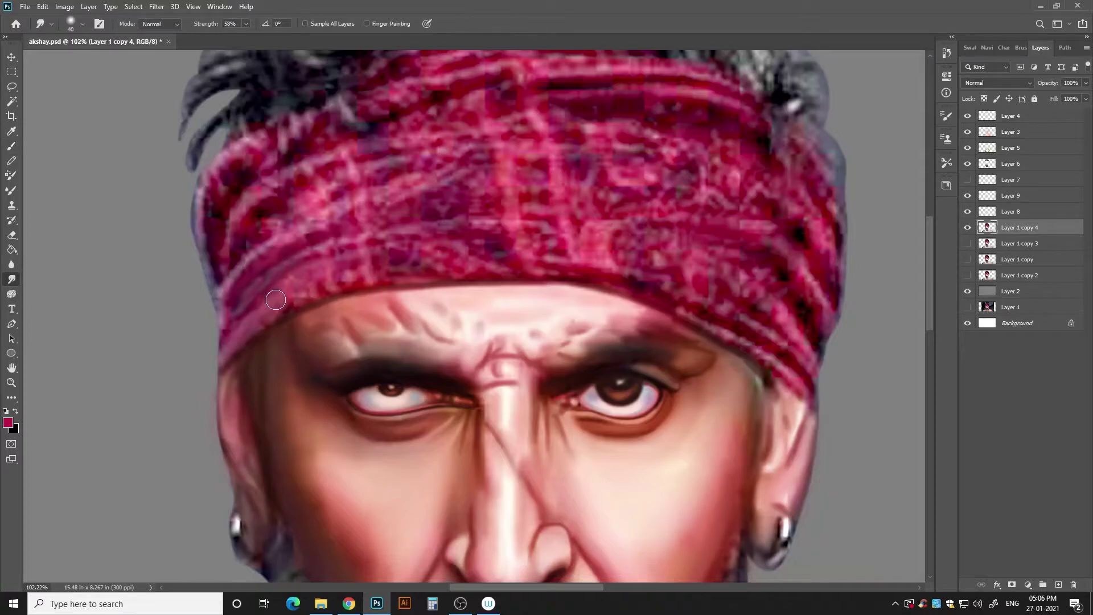
- Smudge the stripes at the top of the bandana, then choose a scattered brush at size 47
{"action": "right_click", "coordinate": [416, 336]}
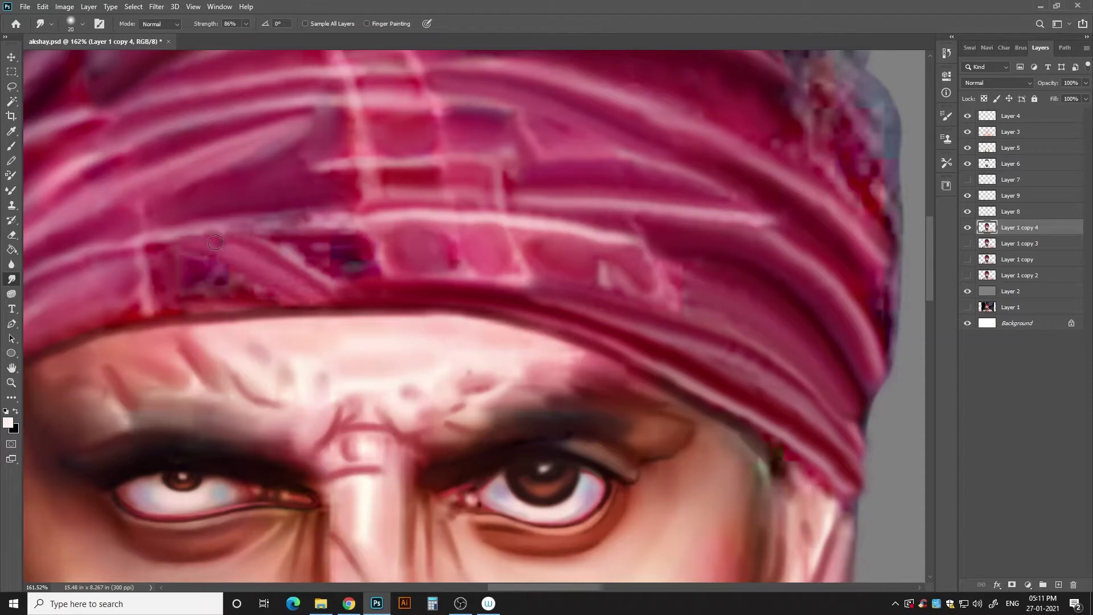
{"action": "left_click", "coordinate": [948, 116]}
{"action": "left_click", "coordinate": [948, 116]}
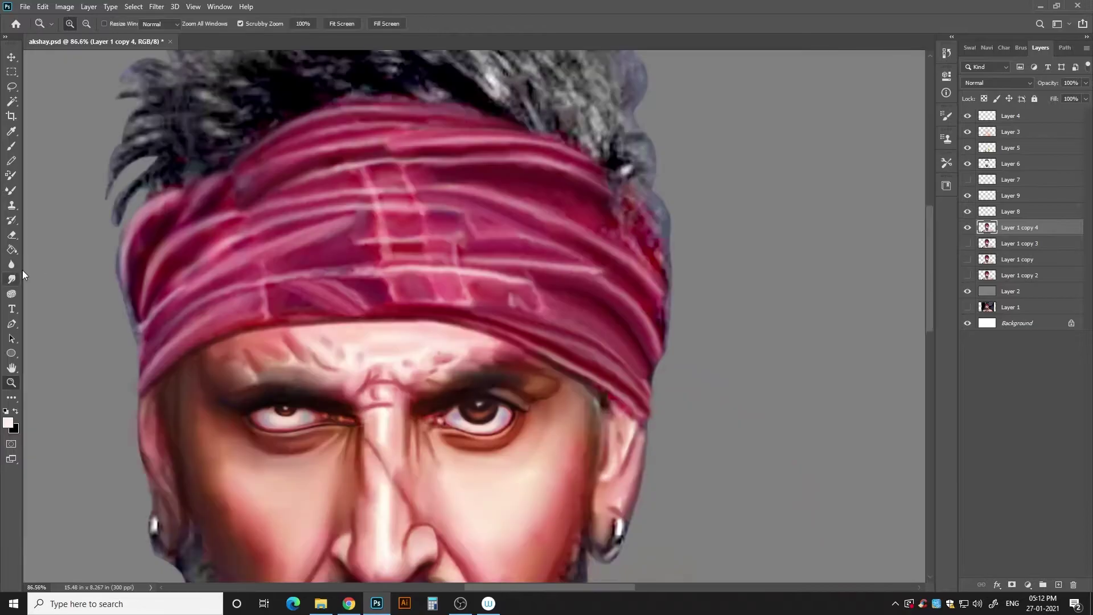
{"action": "left_click", "coordinate": [12, 279]}
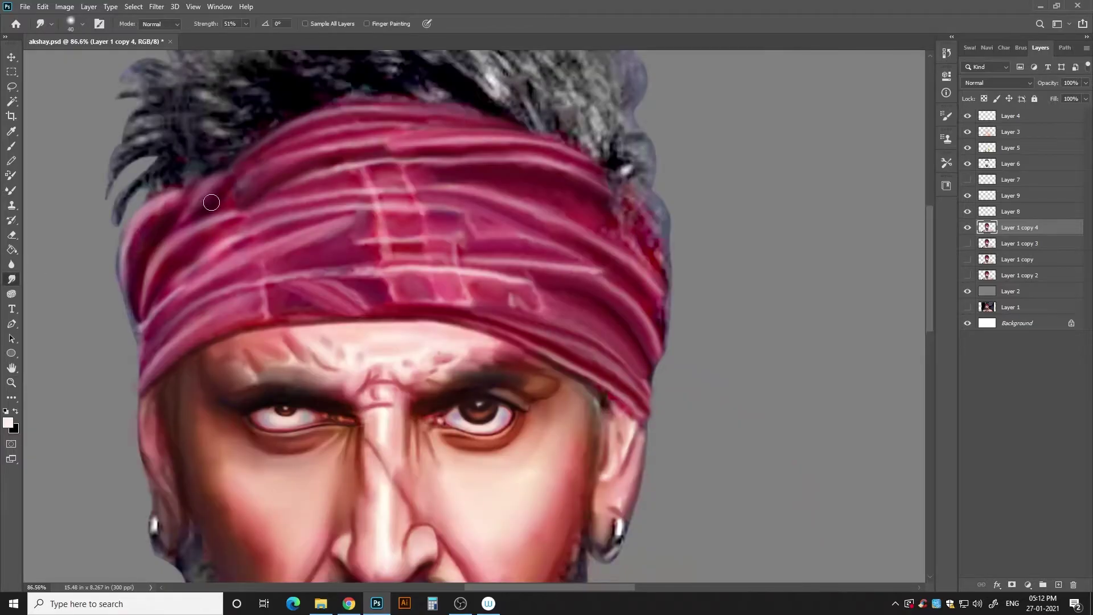
{"action": "left_click_drag", "start_coordinate": [623, 239], "coordinate": [560, 180]}
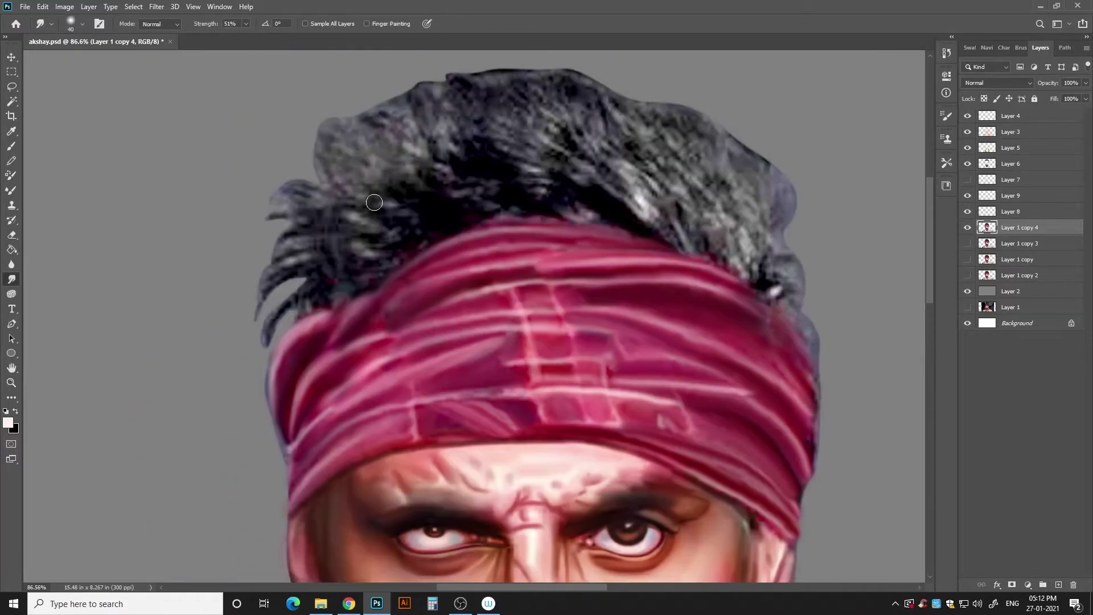
{"action": "right_click", "coordinate": [405, 204]}
{"action": "double_click", "coordinate": [573, 419]}
- Move Layer 6 beneath Layer 8, duplicate it, and set smudge strength to 79%
{"action": "left_click", "coordinate": [1005, 165], "text": "ctrl"}
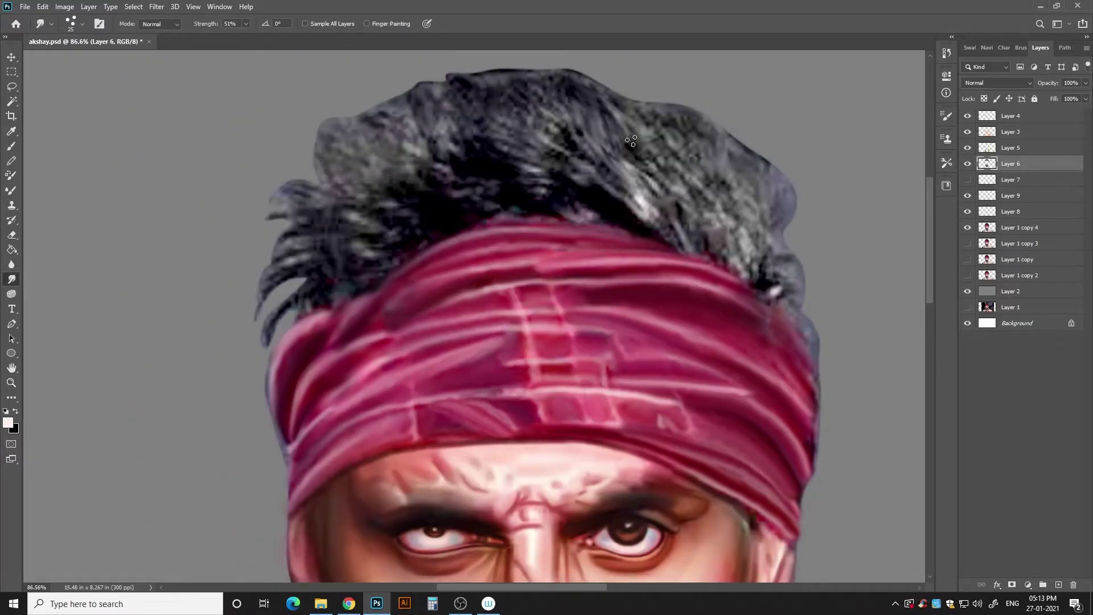
{"action": "key", "text": "ctrl+e"}
{"action": "left_click_drag", "start_coordinate": [1022, 182], "coordinate": [1019, 219]}
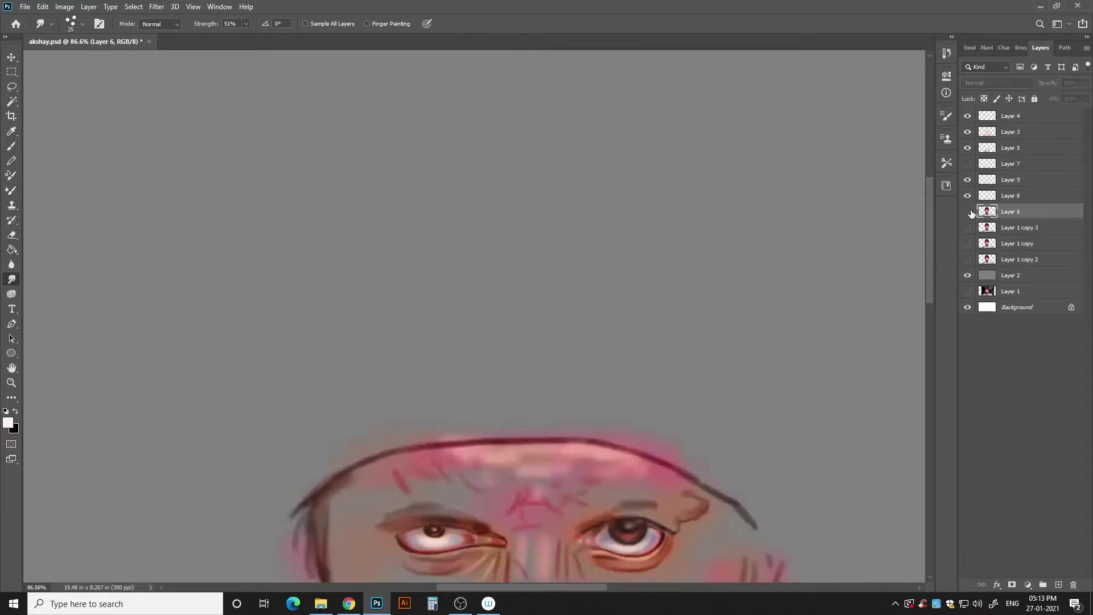
{"action": "key", "text": "ctrl+j"}
{"action": "key", "text": "bracketright"}
{"action": "key", "text": "7"}
{"action": "key", "text": "9"}
- Smudge the top and upper hair into sweeping wisps, using brush sizes 15 and 25
{"action": "left_click_drag", "start_coordinate": [345, 169], "coordinate": [266, 194]}
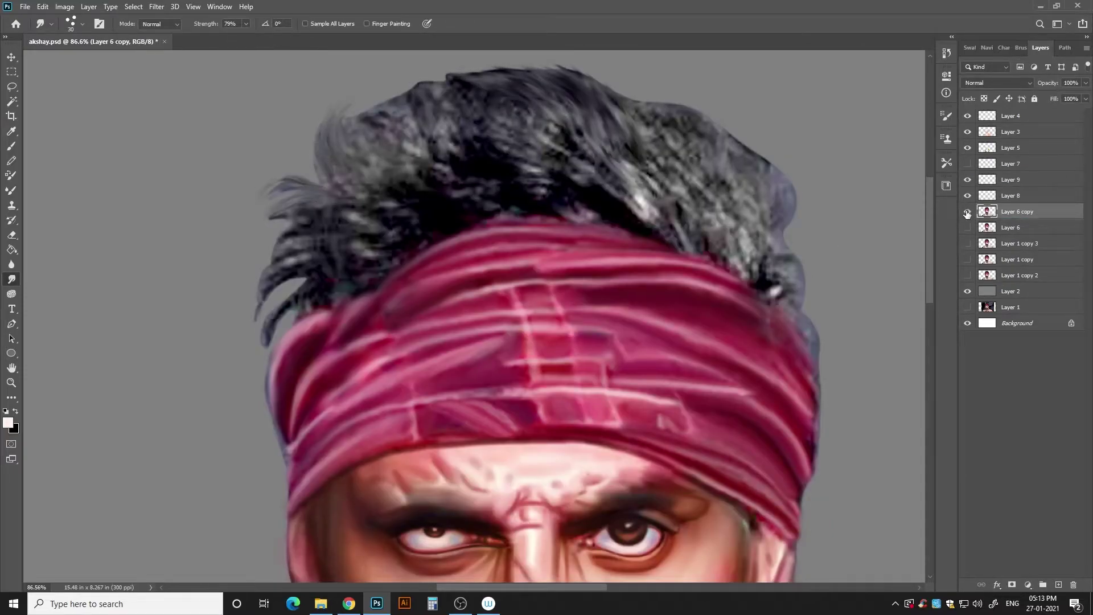
{"action": "left_click", "coordinate": [968, 291]}
{"action": "mouse_move", "coordinate": [356, 117]}
{"action": "left_mouse_down"}
{"action": "mouse_move", "coordinate": [449, 101]}
{"action": "mouse_move", "coordinate": [637, 216]}
{"action": "left_mouse_up"}
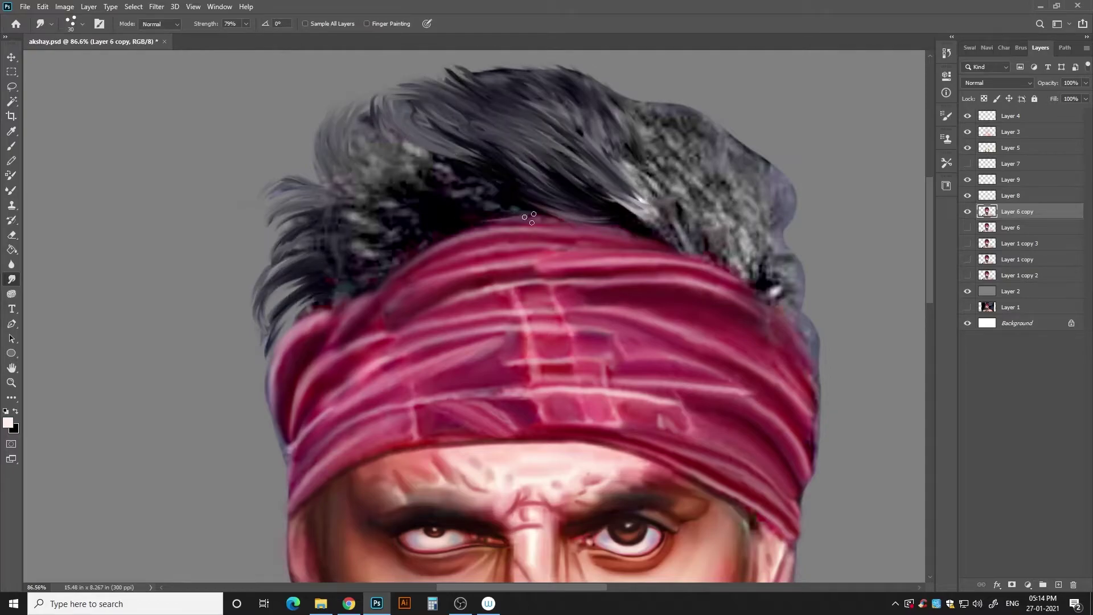
{"action": "mouse_move", "coordinate": [529, 219]}
{"action": "left_mouse_down"}
{"action": "mouse_move", "coordinate": [367, 153]}
{"action": "mouse_move", "coordinate": [349, 117]}
{"action": "left_mouse_up"}
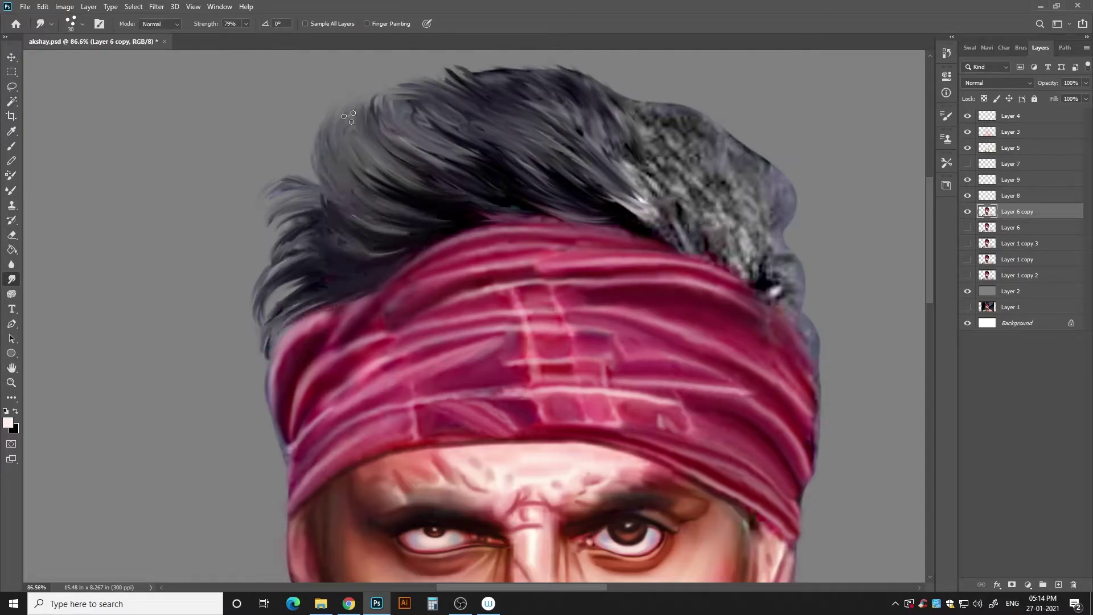
{"action": "key", "text": "bracketleft"}
{"action": "key", "text": "bracketleft"}
{"action": "key", "text": "bracketleft"}
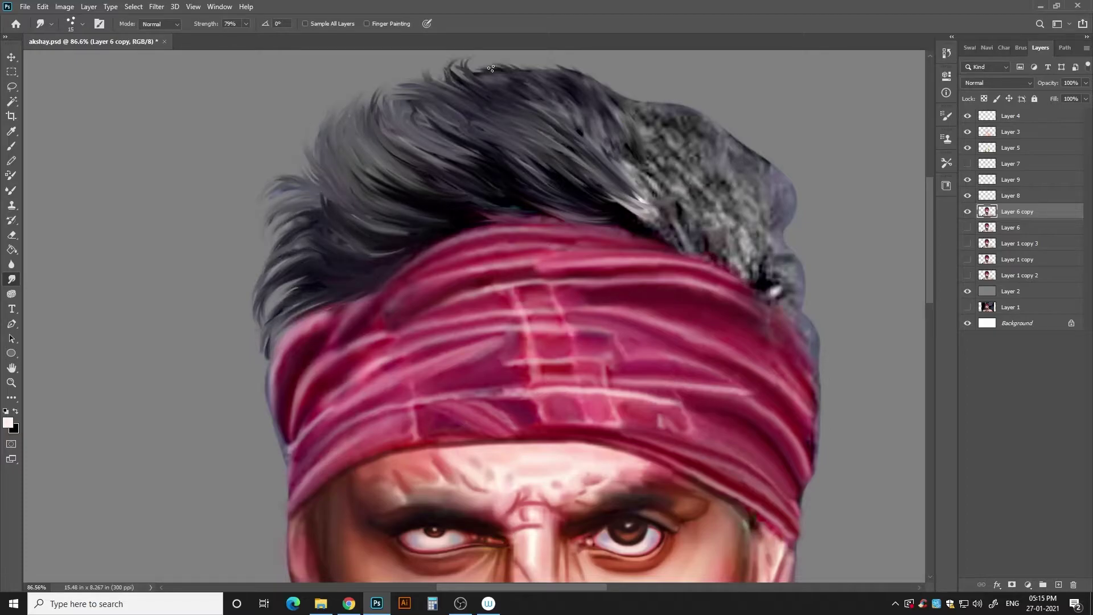
{"action": "mouse_move", "coordinate": [490, 69]}
{"action": "left_mouse_down"}
{"action": "mouse_move", "coordinate": [788, 206]}
{"action": "mouse_move", "coordinate": [740, 222]}
{"action": "mouse_move", "coordinate": [658, 143]}
{"action": "mouse_move", "coordinate": [755, 194]}
{"action": "mouse_move", "coordinate": [754, 264]}
{"action": "mouse_move", "coordinate": [632, 133]}
{"action": "left_mouse_up"}
{"action": "key", "text": "bracketright"}
{"action": "key", "text": "bracketright"}
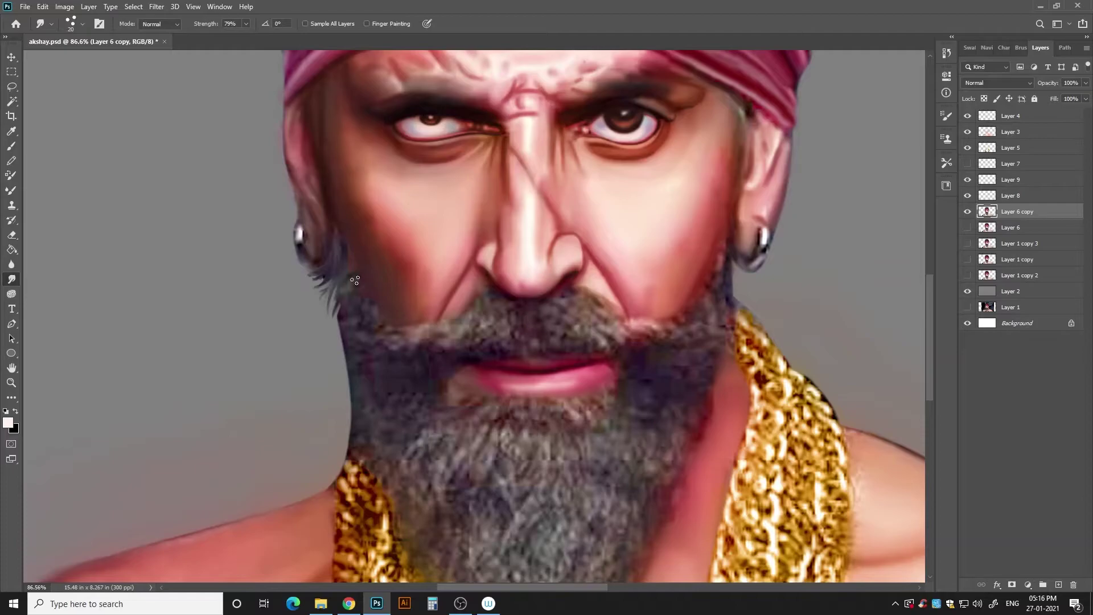
- Smudge strands along the left jaw and moustache, then zoom in on the mouth and beard
{"action": "mouse_move", "coordinate": [355, 282]}
{"action": "left_mouse_down"}
{"action": "mouse_move", "coordinate": [336, 341]}
{"action": "mouse_move", "coordinate": [344, 455]}
{"action": "left_mouse_up"}
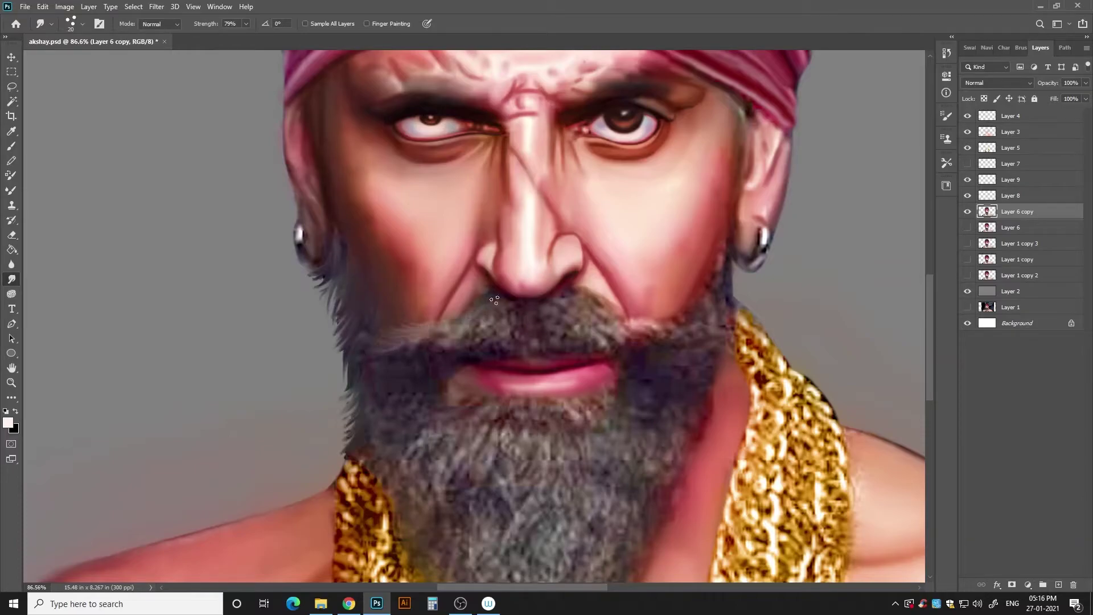
{"action": "left_click_drag", "start_coordinate": [501, 308], "coordinate": [393, 339]}
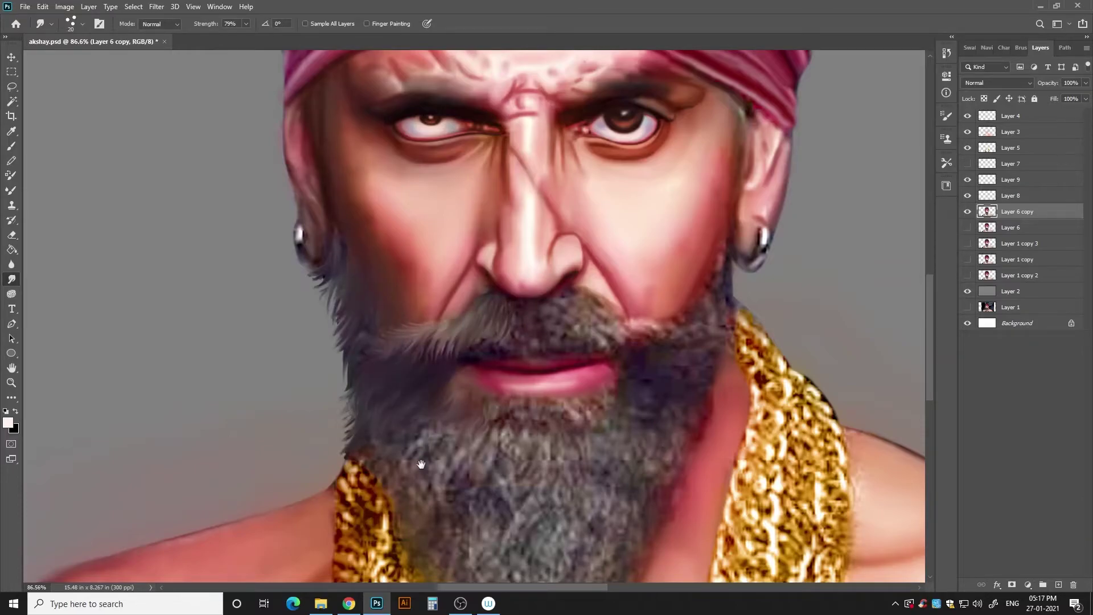
{"action": "left_click_drag", "start_coordinate": [422, 464], "coordinate": [411, 310]}
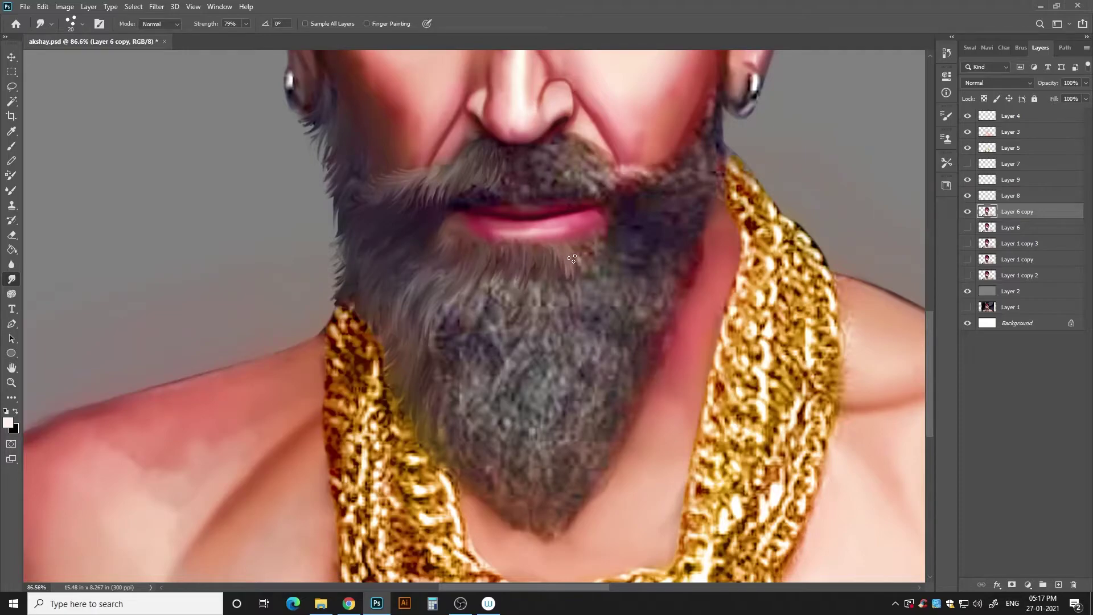
{"action": "key", "text": "z"}
{"action": "left_click_drag", "start_coordinate": [497, 279], "coordinate": [546, 278]}
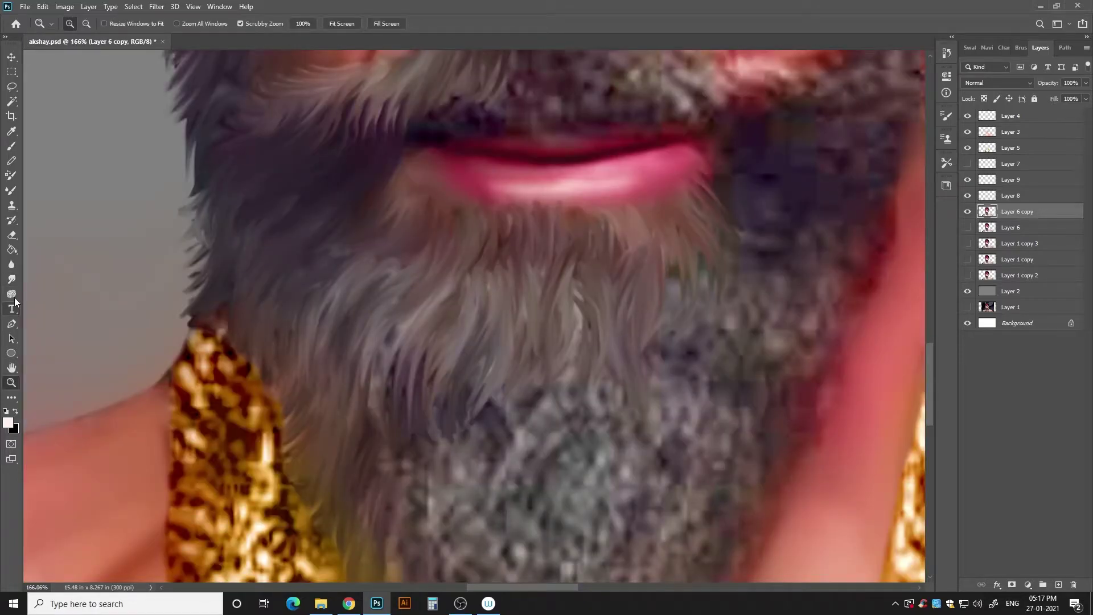
{"action": "left_click", "coordinate": [11, 279]}
- Pull the beard's lower strands longer downward
{"action": "scroll", "coordinate": [512, 378], "scroll_direction": "down", "scroll_amount": 5}
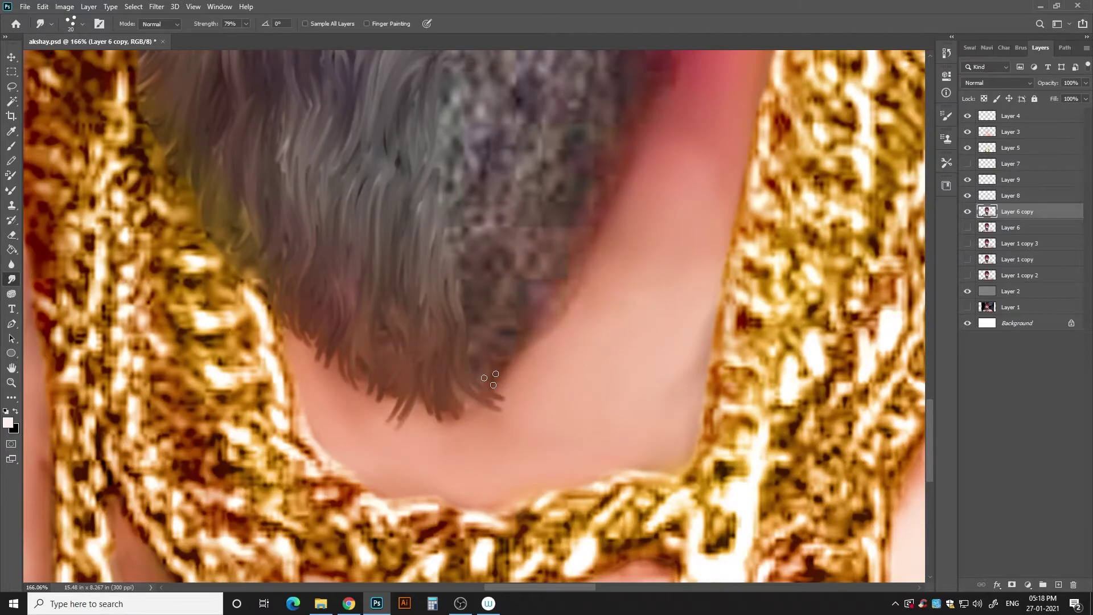
{"action": "left_click_drag", "start_coordinate": [404, 398], "coordinate": [396, 436]}
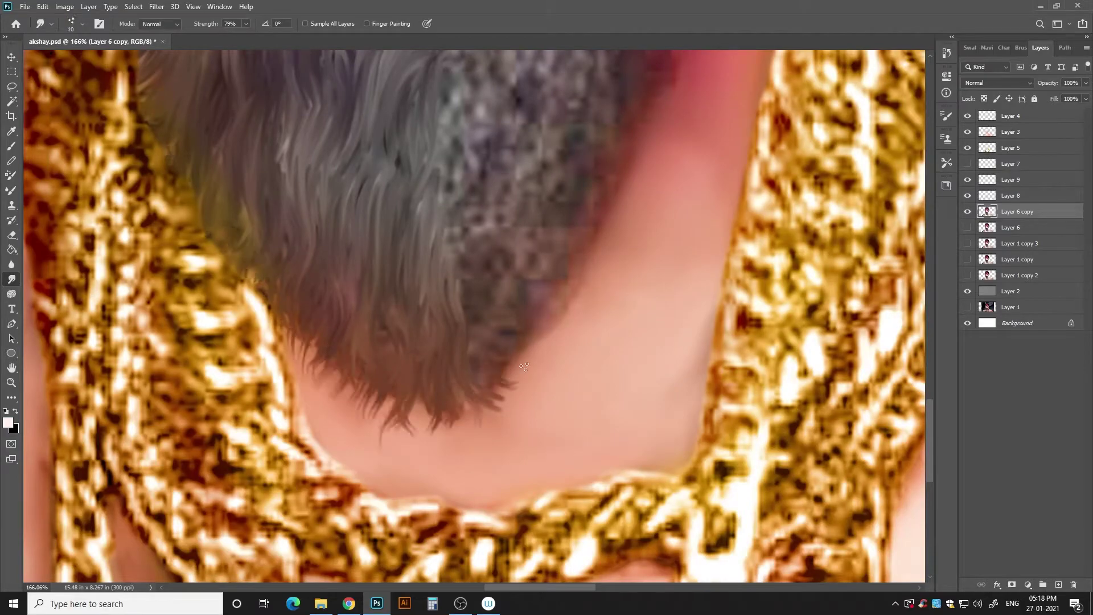
{"action": "scroll", "coordinate": [524, 367], "scroll_direction": "up", "scroll_amount": 5}
{"action": "scroll", "coordinate": [550, 239], "scroll_direction": "right", "scroll_amount": 2}
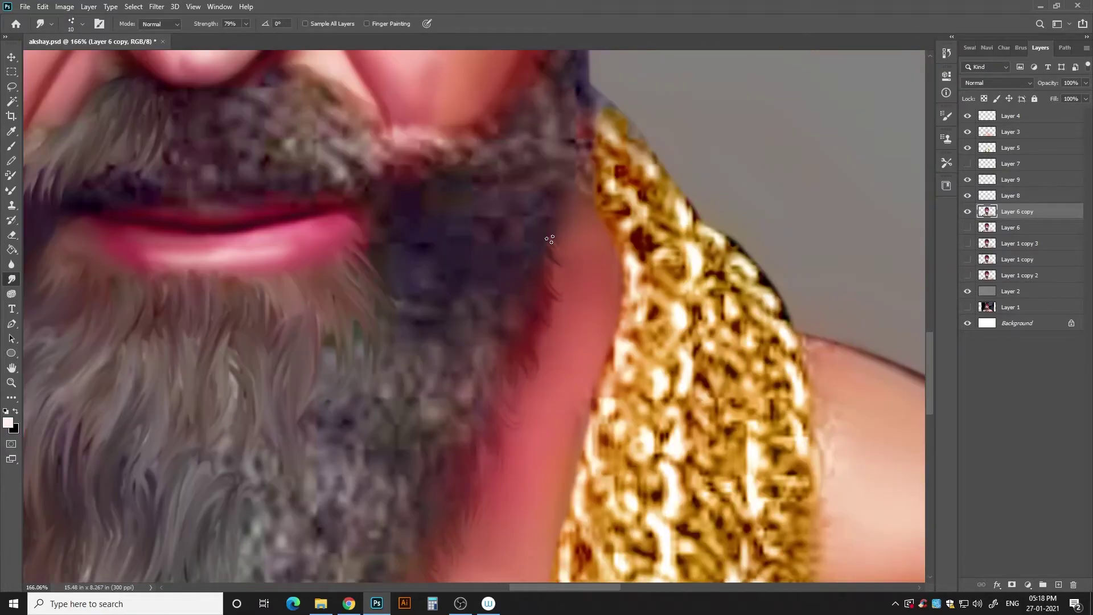
{"action": "scroll", "coordinate": [549, 239], "scroll_direction": "up", "scroll_amount": 3}
{"action": "scroll", "coordinate": [549, 239], "scroll_direction": "left", "scroll_amount": 1}
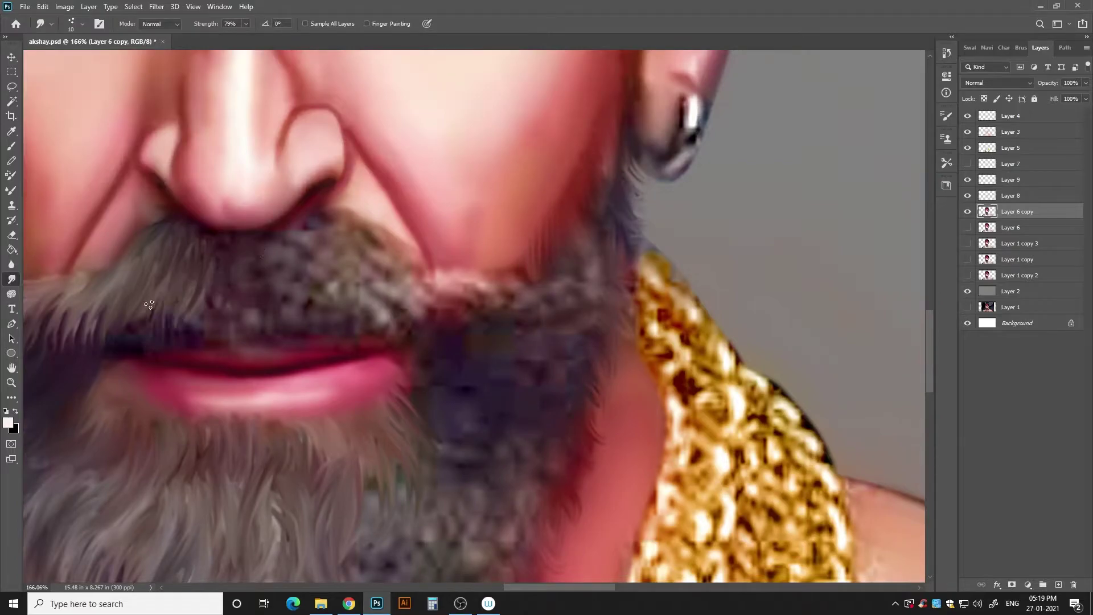
- Smooth the blotchy moustache and beard patch into strands with brush sizes 20 and 10, then fit on screen
{"action": "left_click_drag", "start_coordinate": [250, 244], "coordinate": [259, 327]}
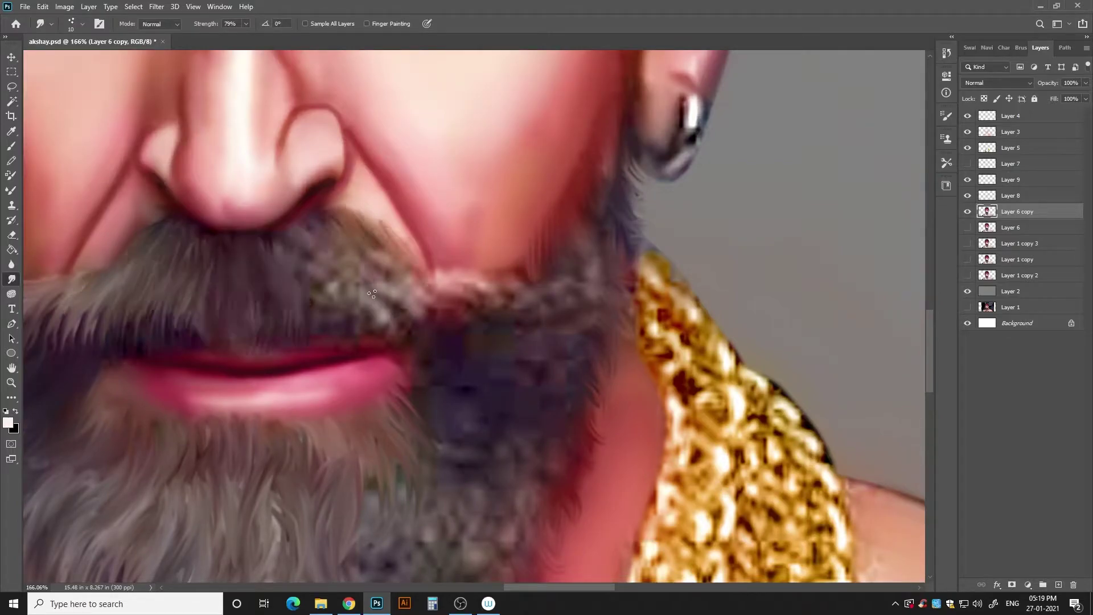
{"action": "mouse_move", "coordinate": [364, 239]}
{"action": "left_mouse_down"}
{"action": "mouse_move", "coordinate": [379, 272]}
{"action": "mouse_move", "coordinate": [512, 319]}
{"action": "left_mouse_up"}
{"action": "key", "text": "bracketright"}
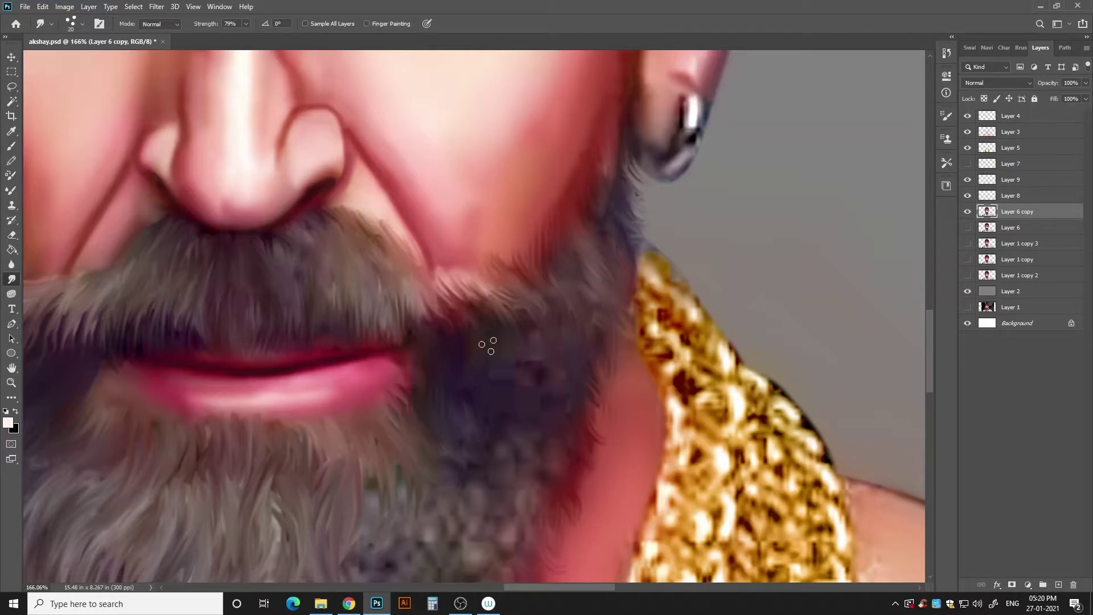
{"action": "scroll", "coordinate": [491, 344], "scroll_direction": "down", "scroll_amount": 5}
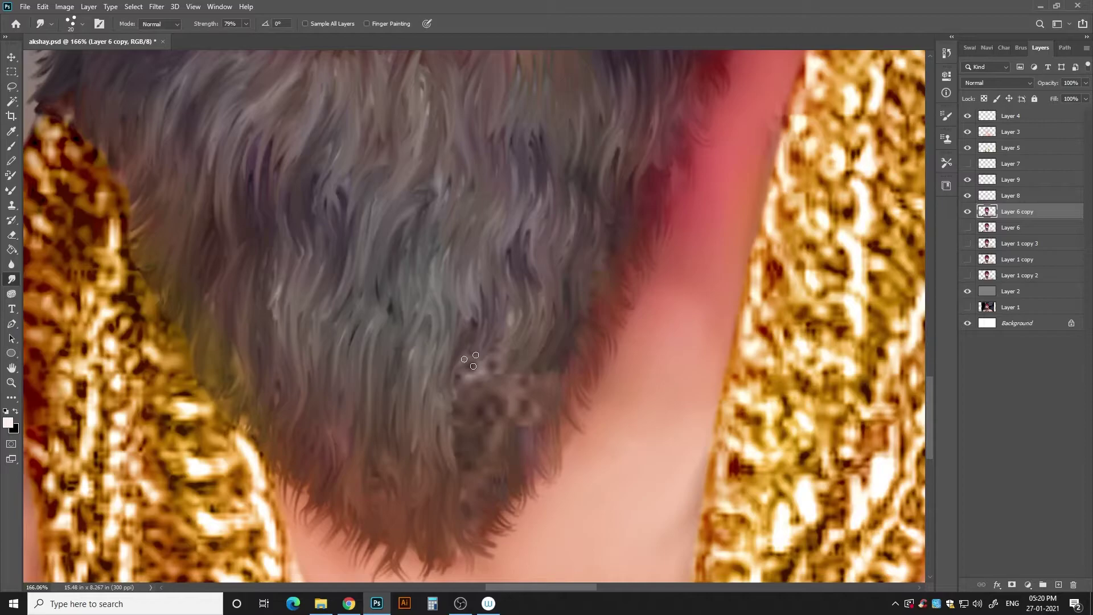
{"action": "key", "text": "bracketleft"}
{"action": "left_click_drag", "start_coordinate": [473, 361], "coordinate": [553, 379]}
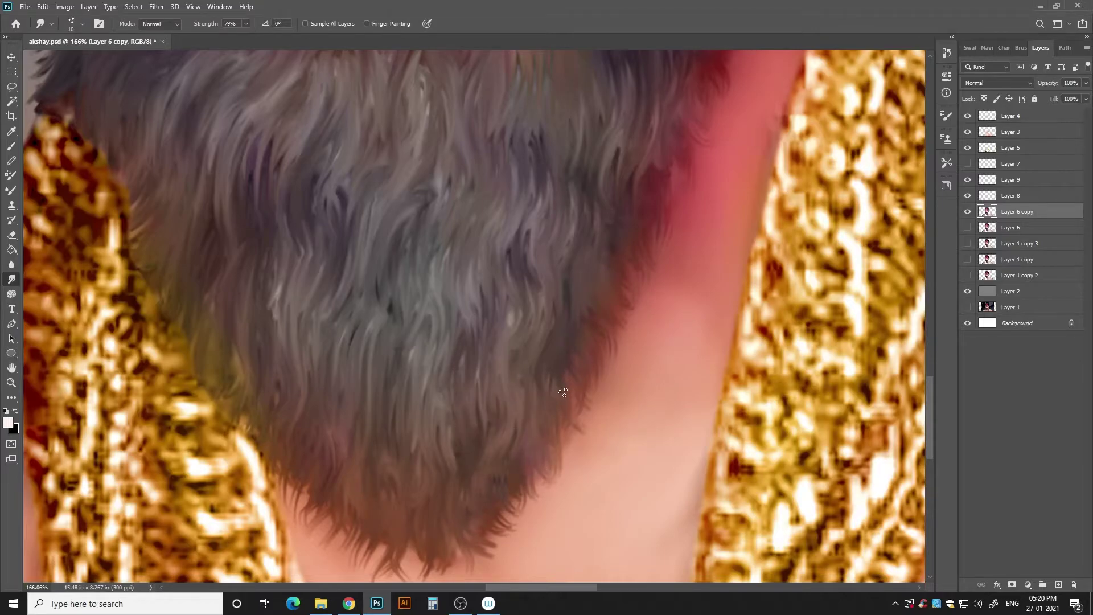
{"action": "scroll", "coordinate": [562, 392], "scroll_direction": "down", "scroll_amount": 3}
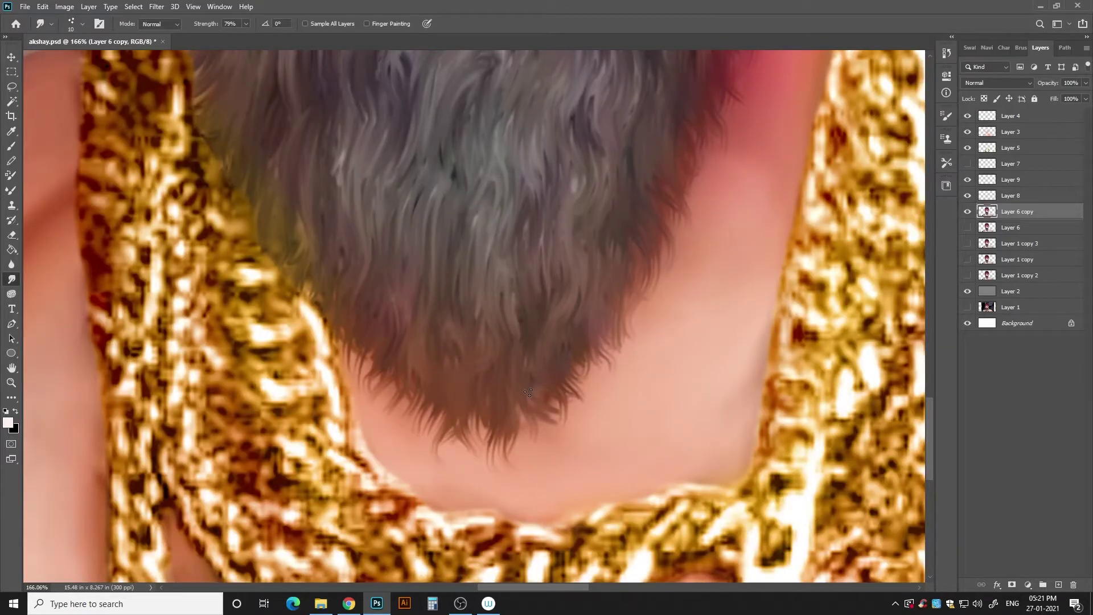
{"action": "key", "text": "ctrl+0"}
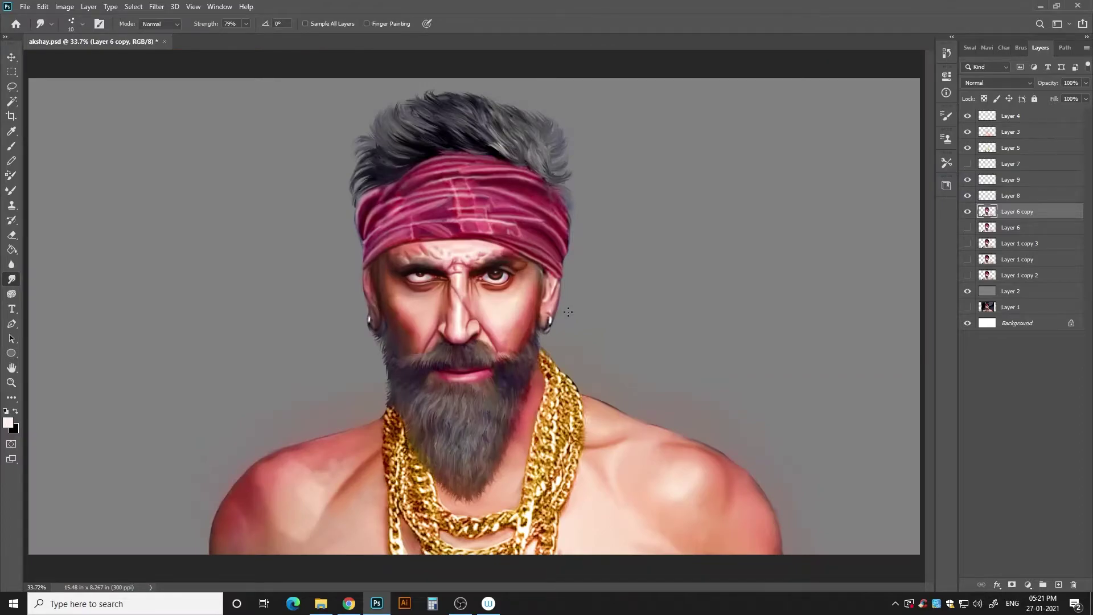
{"action": "scroll", "coordinate": [493, 383], "scroll_direction": "up", "scroll_amount": 5}
{"action": "key", "text": "ctrl+0"}
- Add Layer 10 and paint white highlight strands across the beard and moustache
{"action": "key", "text": "z"}
{"action": "key", "text": "ctrl+shift+n"}
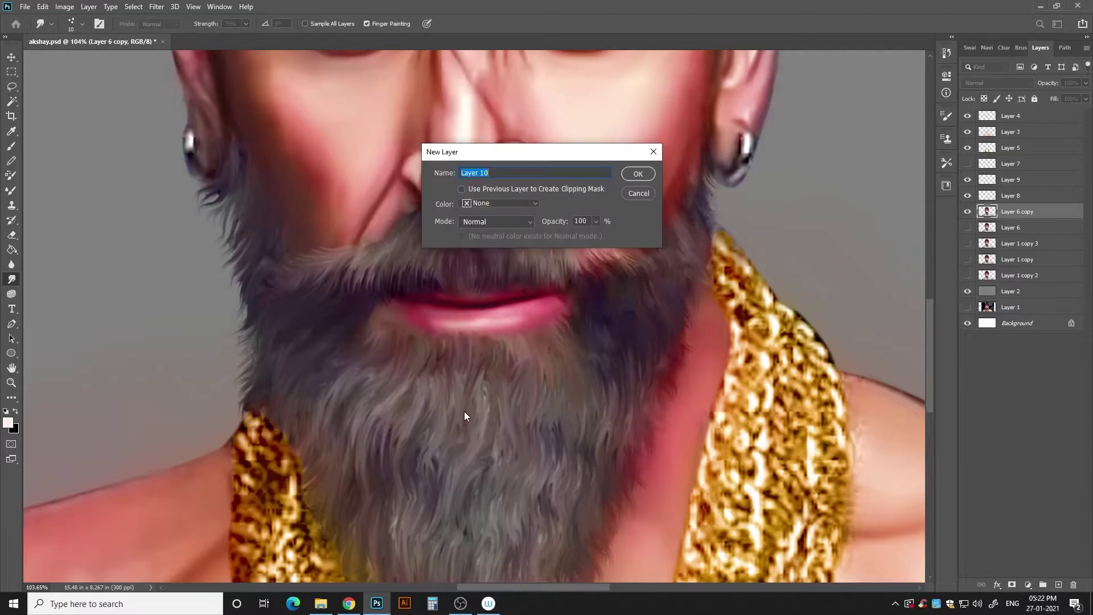
{"action": "key", "text": "Return"}
{"action": "left_click_drag", "start_coordinate": [419, 377], "coordinate": [421, 395]}
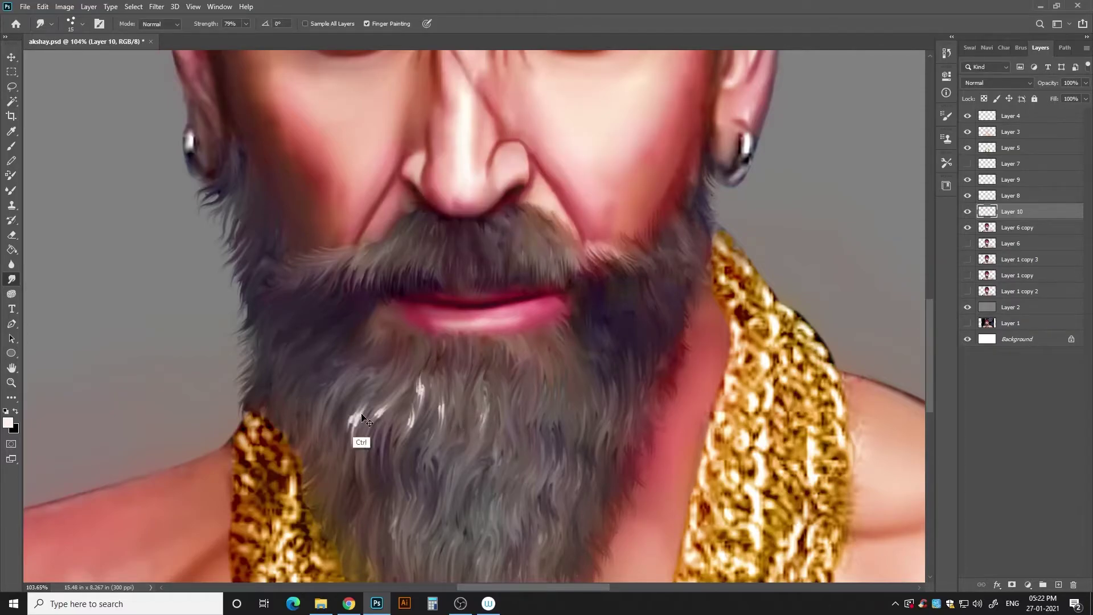
{"action": "left_click_drag", "start_coordinate": [364, 419], "coordinate": [341, 384]}
{"action": "left_click_drag", "start_coordinate": [413, 256], "coordinate": [408, 225]}
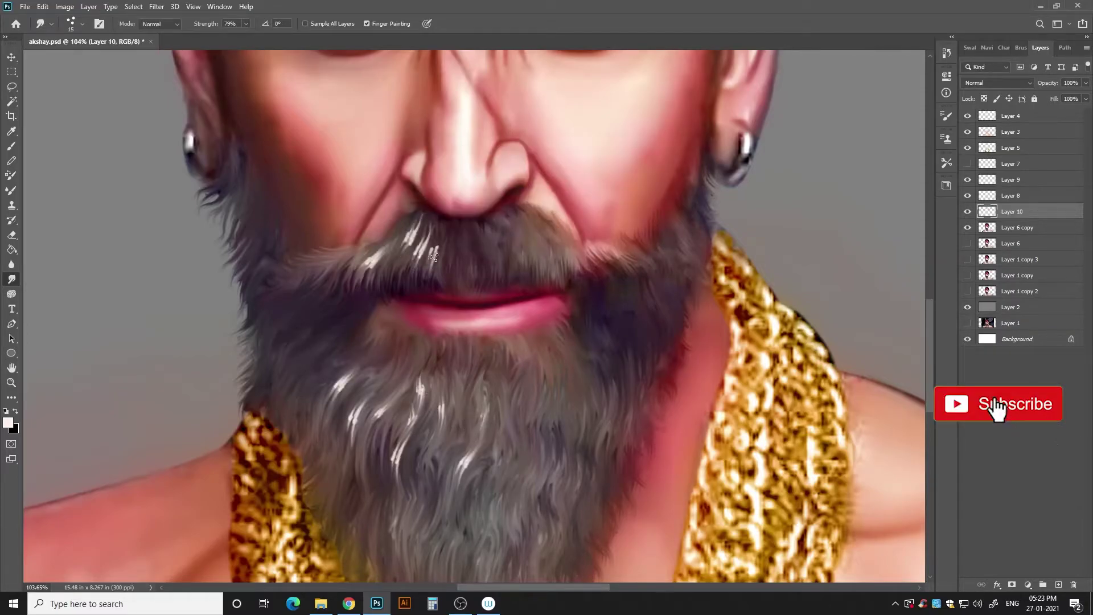
{"action": "left_click_drag", "start_coordinate": [461, 259], "coordinate": [459, 225]}
{"action": "mouse_move", "coordinate": [504, 265]}
{"action": "left_mouse_down"}
{"action": "mouse_move", "coordinate": [501, 230]}
{"action": "mouse_move", "coordinate": [541, 227]}
{"action": "left_mouse_up"}
{"action": "key", "text": "alt"}
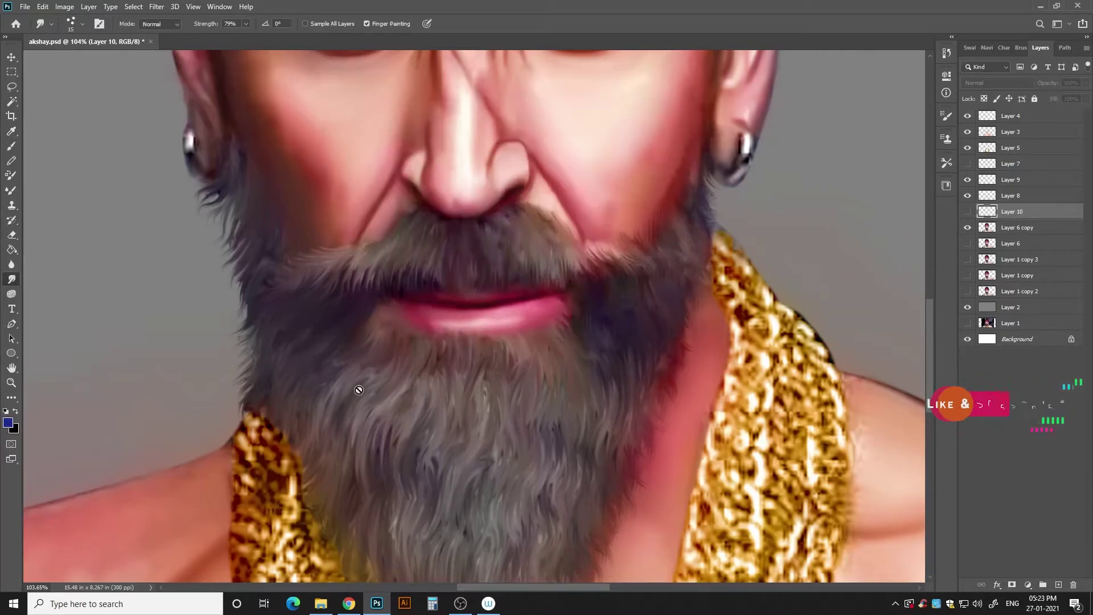
- Choose cyan as the foreground colour and add Layer 11, undoing the trial strokes
{"action": "left_click", "coordinate": [7, 422]}
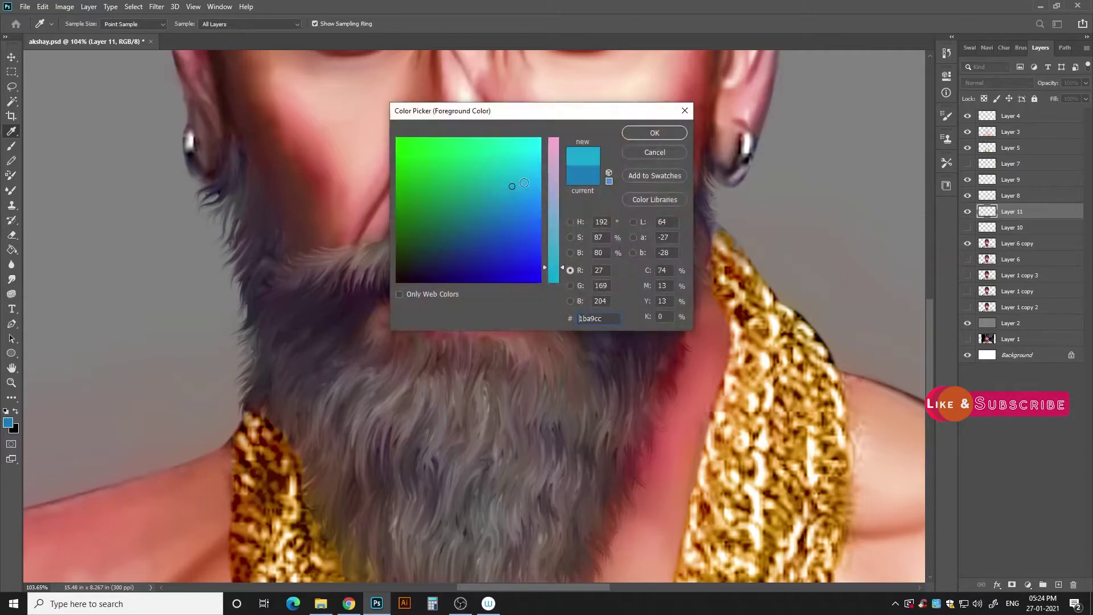
{"action": "left_click", "coordinate": [646, 131]}
{"action": "key", "text": "ctrl+shift+alt+n"}
{"action": "left_click_drag", "start_coordinate": [433, 444], "coordinate": [438, 413]}
{"action": "left_click_drag", "start_coordinate": [404, 437], "coordinate": [410, 421]}
{"action": "key", "text": "ctrl+z"}
{"action": "key", "text": "ctrl+z"}
- Paint thin cyan strands through the beard with a 15 px brush
{"action": "key", "text": "b"}
{"action": "right_click", "coordinate": [407, 392]}
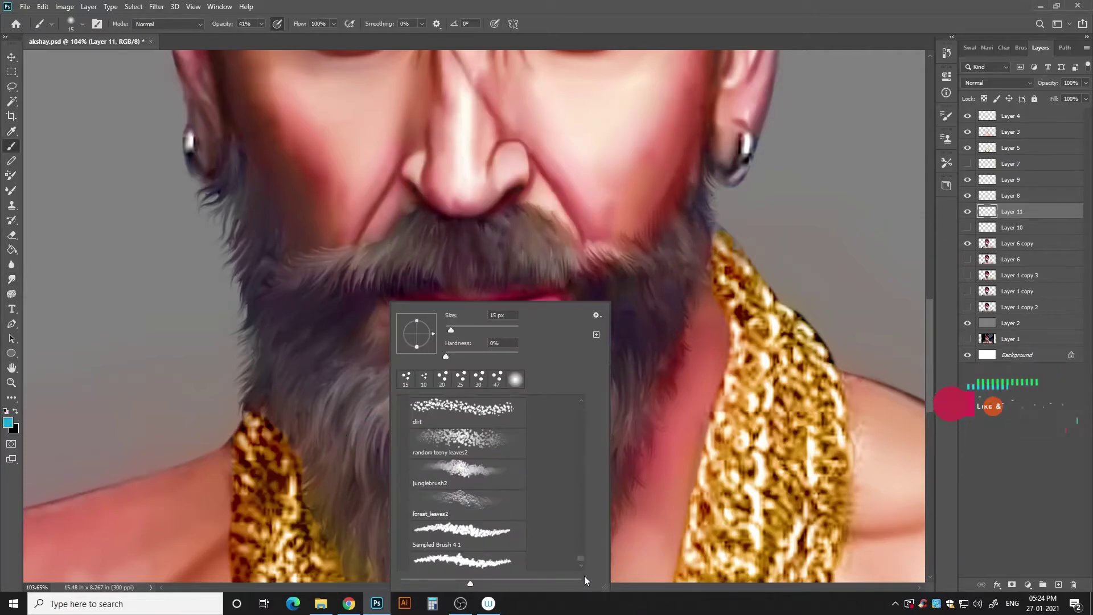
{"action": "key", "text": "Escape"}
{"action": "key", "text": "bracketleft"}
{"action": "key", "text": "bracketleft"}
{"action": "key", "text": "bracketleft"}
{"action": "left_click_drag", "start_coordinate": [438, 490], "coordinate": [353, 377]}
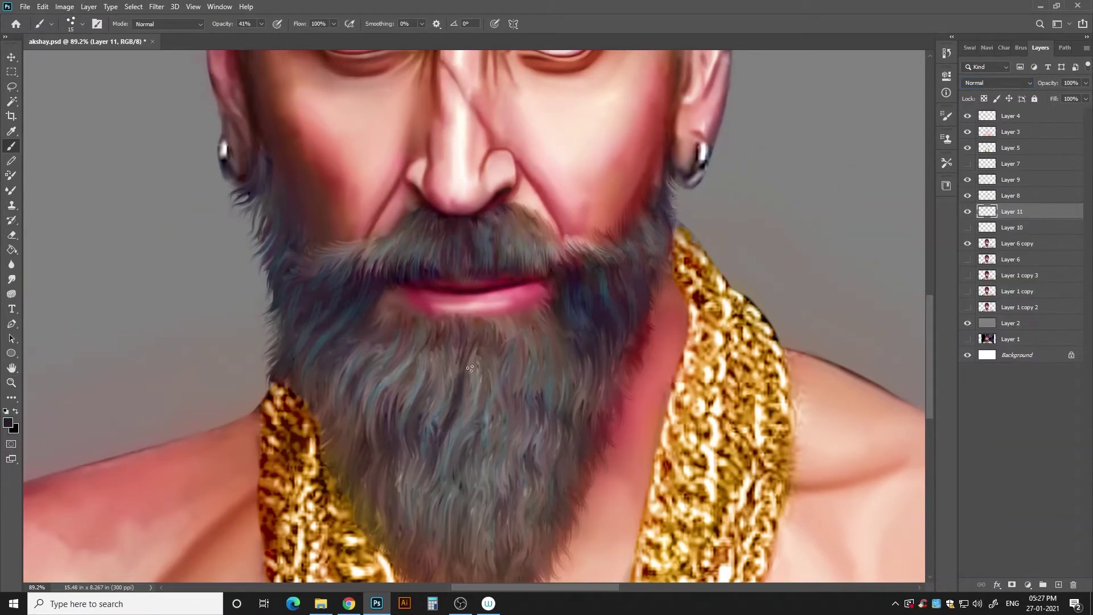
- Pick a brush preset at 100% opacity and add an empty Layer 12
{"action": "right_click", "coordinate": [509, 376]}
{"action": "scroll", "coordinate": [706, 402], "scroll_direction": "up", "scroll_amount": 1}
{"action": "left_click", "coordinate": [398, 334]}
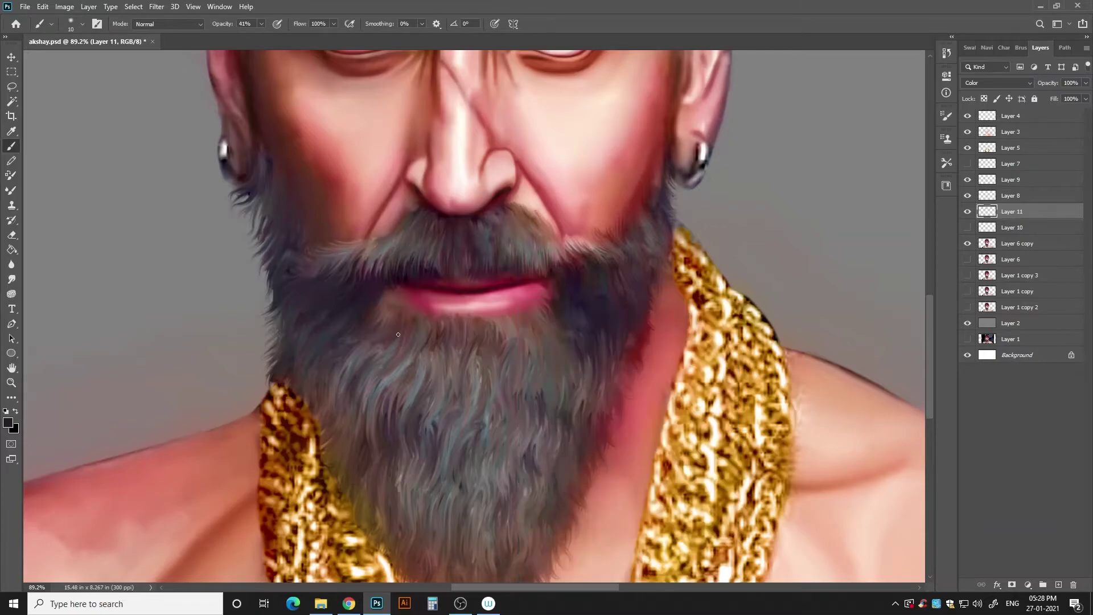
{"action": "key", "text": "0"}
{"action": "key", "text": "ctrl+shift+alt+n"}
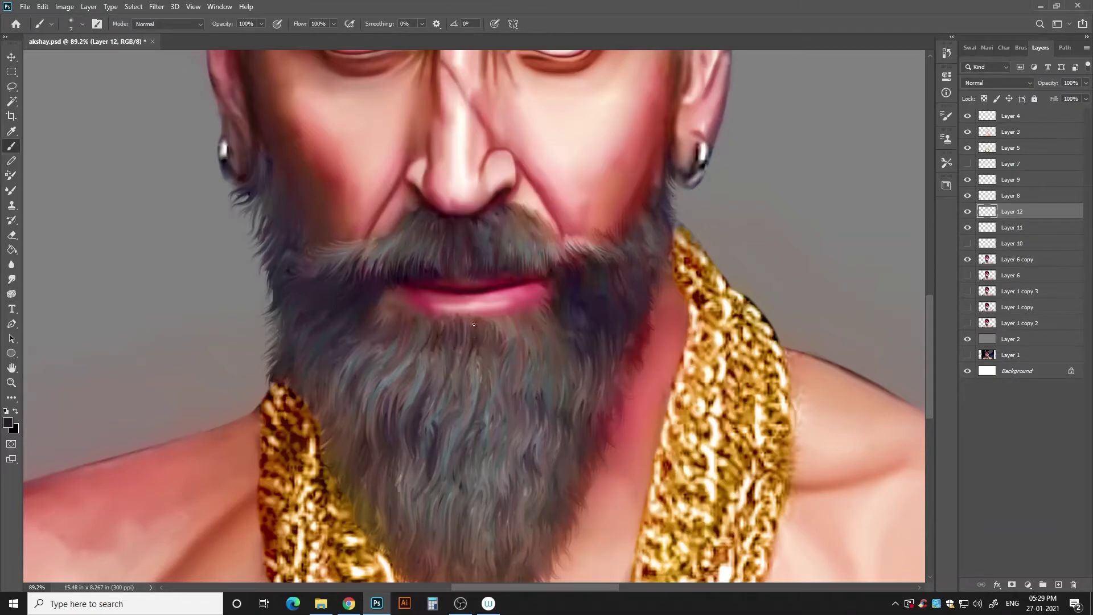
- Paint dark hair strands down the middle of the beard
{"action": "right_click", "coordinate": [474, 324]}
{"action": "key", "text": "Escape"}
{"action": "scroll", "coordinate": [411, 427], "scroll_direction": "up", "scroll_amount": 3}
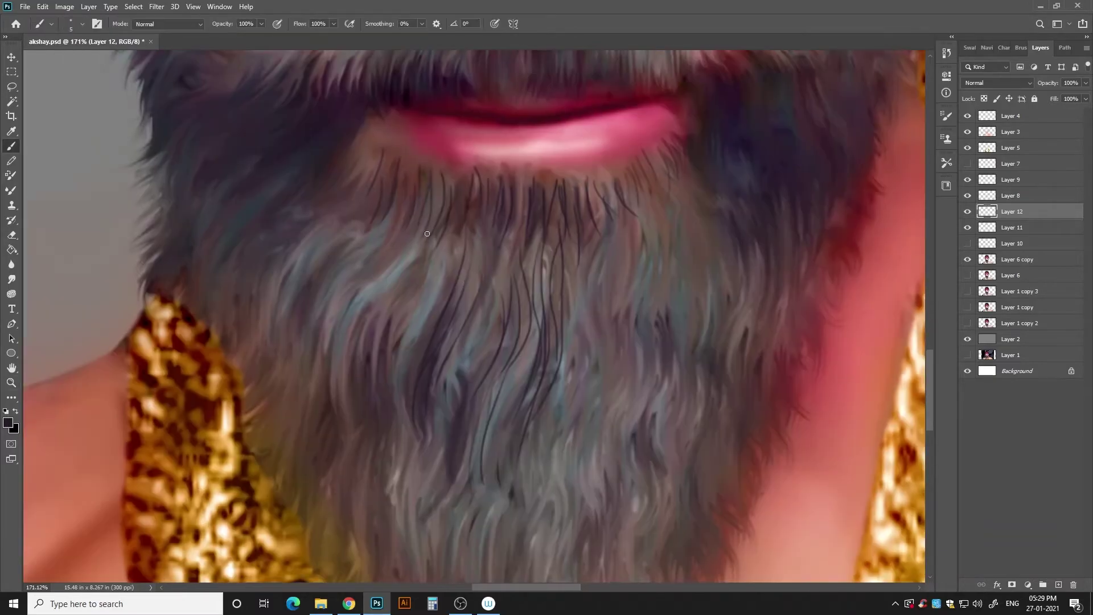
{"action": "left_click_drag", "start_coordinate": [398, 251], "coordinate": [370, 410]}
{"action": "left_click_drag", "start_coordinate": [365, 227], "coordinate": [318, 398]}
{"action": "left_click_drag", "start_coordinate": [324, 267], "coordinate": [279, 490]}
{"action": "scroll", "coordinate": [317, 299], "scroll_direction": "down", "scroll_amount": 2}
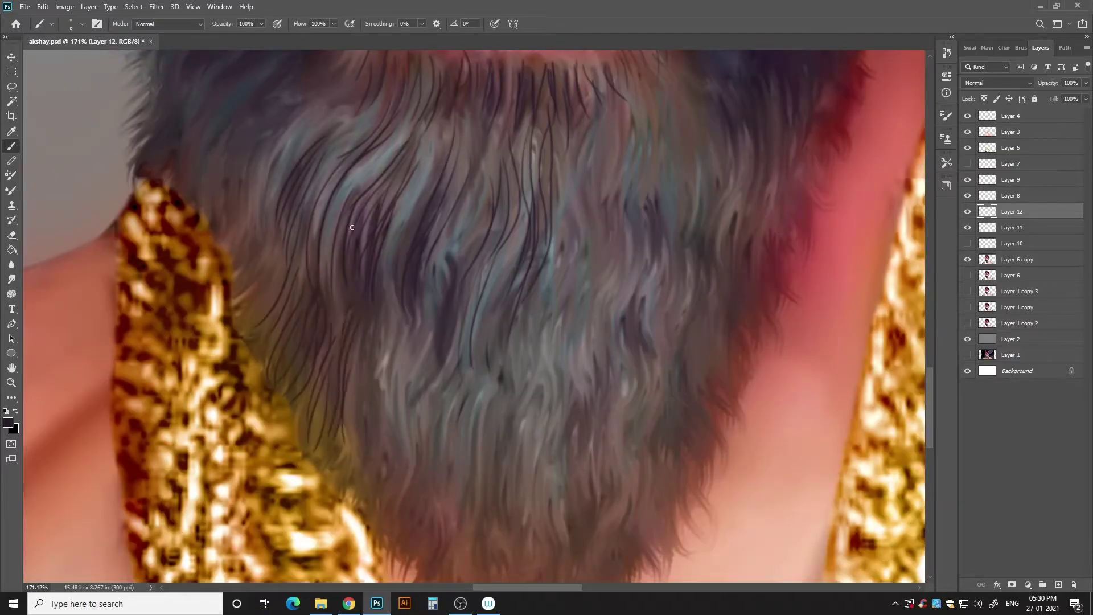
{"action": "left_click_drag", "start_coordinate": [342, 212], "coordinate": [323, 312]}
{"action": "left_click_drag", "start_coordinate": [370, 330], "coordinate": [353, 498]}
{"action": "scroll", "coordinate": [353, 489], "scroll_direction": "down", "scroll_amount": 2}
{"action": "left_click_drag", "start_coordinate": [335, 206], "coordinate": [310, 384]}
{"action": "left_click_drag", "start_coordinate": [356, 321], "coordinate": [364, 475]}
{"action": "left_click_drag", "start_coordinate": [424, 288], "coordinate": [397, 467]}
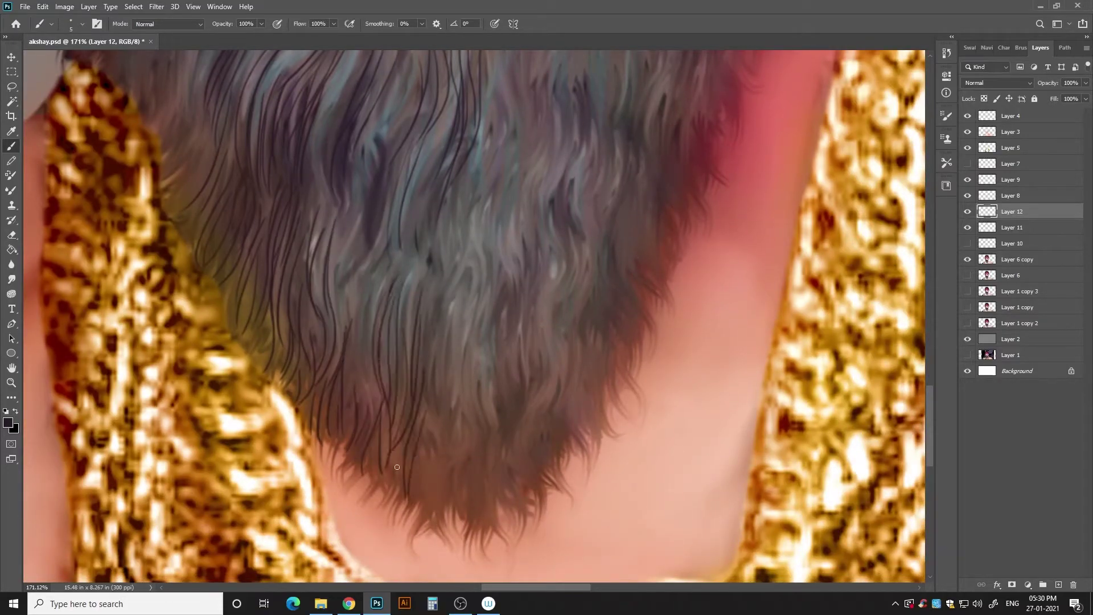
{"action": "left_click_drag", "start_coordinate": [364, 216], "coordinate": [370, 387]}
- Add dark strands through the lower beard toward its tip
{"action": "scroll", "coordinate": [393, 353], "scroll_direction": "up", "scroll_amount": 2}
{"action": "left_click_drag", "start_coordinate": [424, 271], "coordinate": [398, 424]}
{"action": "left_click_drag", "start_coordinate": [336, 205], "coordinate": [310, 410]}
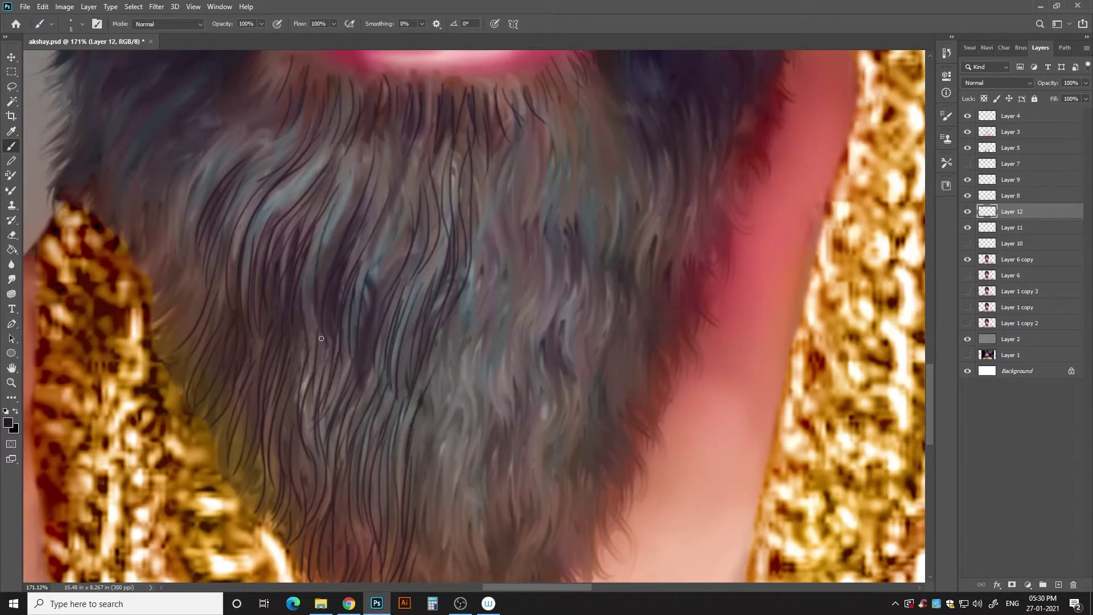
{"action": "left_click_drag", "start_coordinate": [469, 276], "coordinate": [444, 384]}
{"action": "scroll", "coordinate": [410, 338], "scroll_direction": "down", "scroll_amount": 2}
{"action": "left_click_drag", "start_coordinate": [410, 342], "coordinate": [377, 512]}
{"action": "scroll", "coordinate": [376, 501], "scroll_direction": "down", "scroll_amount": 2}
{"action": "left_click_drag", "start_coordinate": [398, 422], "coordinate": [376, 506]}
{"action": "left_click_drag", "start_coordinate": [307, 421], "coordinate": [285, 481]}
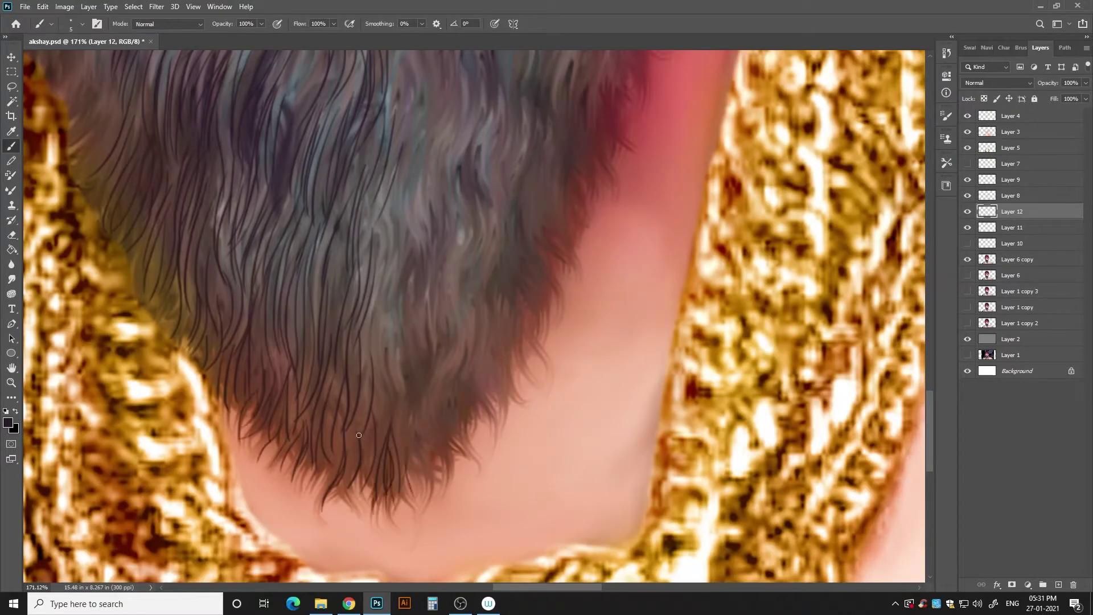
{"action": "left_click_drag", "start_coordinate": [390, 362], "coordinate": [364, 439]}
{"action": "left_click_drag", "start_coordinate": [413, 365], "coordinate": [435, 458]}
{"action": "left_click_drag", "start_coordinate": [441, 328], "coordinate": [435, 484]}
{"action": "left_click_drag", "start_coordinate": [422, 266], "coordinate": [398, 381]}
{"action": "left_click_drag", "start_coordinate": [398, 246], "coordinate": [387, 387]}
{"action": "left_click_drag", "start_coordinate": [430, 265], "coordinate": [418, 326]}
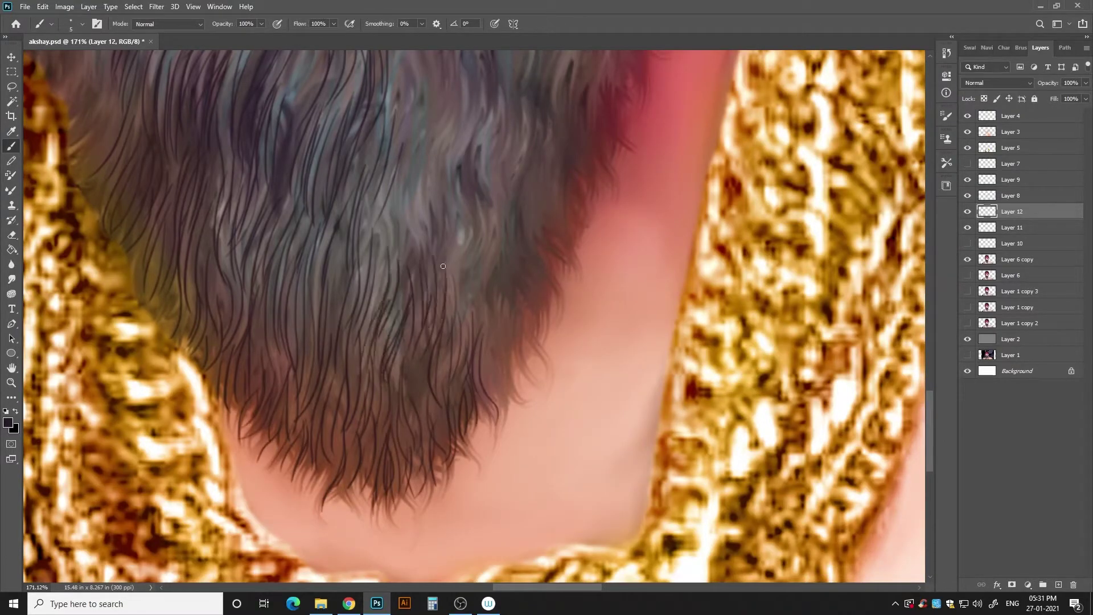
{"action": "left_click_drag", "start_coordinate": [458, 245], "coordinate": [495, 364]}
- Layer more dark hair strokes across the beard's right side
{"action": "scroll", "coordinate": [455, 285], "scroll_direction": "up", "scroll_amount": 1}
{"action": "scroll", "coordinate": [455, 285], "scroll_direction": "right", "scroll_amount": 2}
{"action": "left_click_drag", "start_coordinate": [444, 311], "coordinate": [413, 430]}
{"action": "left_click_drag", "start_coordinate": [452, 262], "coordinate": [430, 413]}
{"action": "mouse_move", "coordinate": [473, 205]}
{"action": "left_mouse_down"}
{"action": "mouse_move", "coordinate": [438, 290]}
{"action": "mouse_move", "coordinate": [407, 444]}
{"action": "left_mouse_up"}
{"action": "left_click_drag", "start_coordinate": [424, 154], "coordinate": [432, 324]}
{"action": "mouse_move", "coordinate": [339, 139]}
{"action": "left_mouse_down"}
{"action": "mouse_move", "coordinate": [378, 231]}
{"action": "mouse_move", "coordinate": [296, 319]}
{"action": "left_mouse_up"}
{"action": "scroll", "coordinate": [284, 228], "scroll_direction": "up", "scroll_amount": 3}
{"action": "left_click_drag", "start_coordinate": [259, 165], "coordinate": [284, 288]}
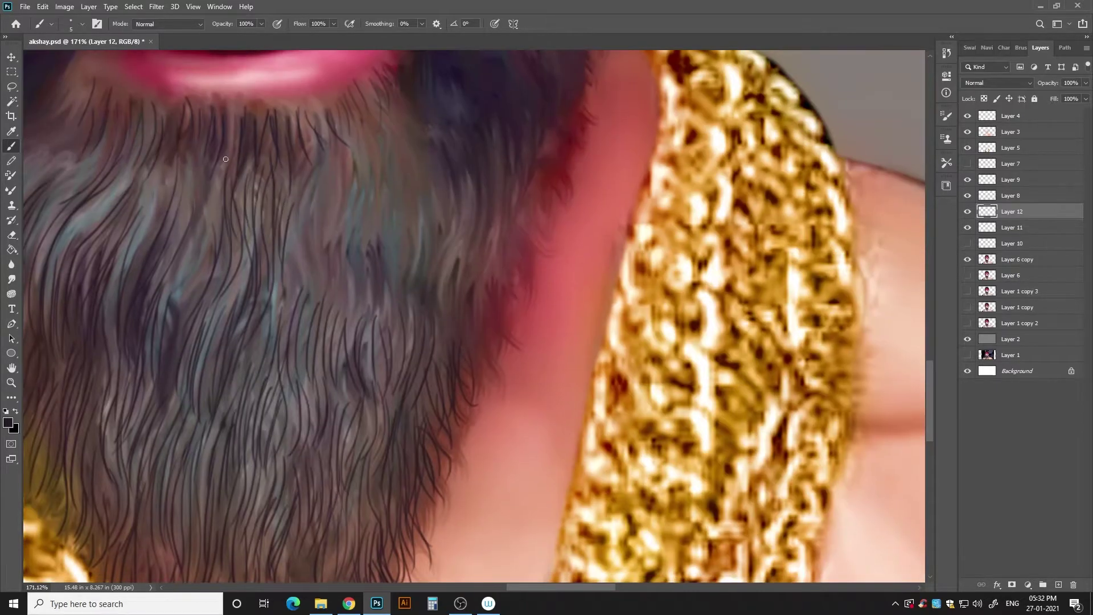
- Paint dark strands across the upper-left beard
{"action": "left_click_drag", "start_coordinate": [217, 176], "coordinate": [211, 243]}
{"action": "left_click_drag", "start_coordinate": [174, 157], "coordinate": [137, 251]}
{"action": "left_click_drag", "start_coordinate": [74, 116], "coordinate": [63, 285]}
{"action": "left_click_drag", "start_coordinate": [128, 165], "coordinate": [148, 278]}
{"action": "left_click_drag", "start_coordinate": [222, 151], "coordinate": [176, 298]}
{"action": "left_click_drag", "start_coordinate": [188, 182], "coordinate": [216, 322]}
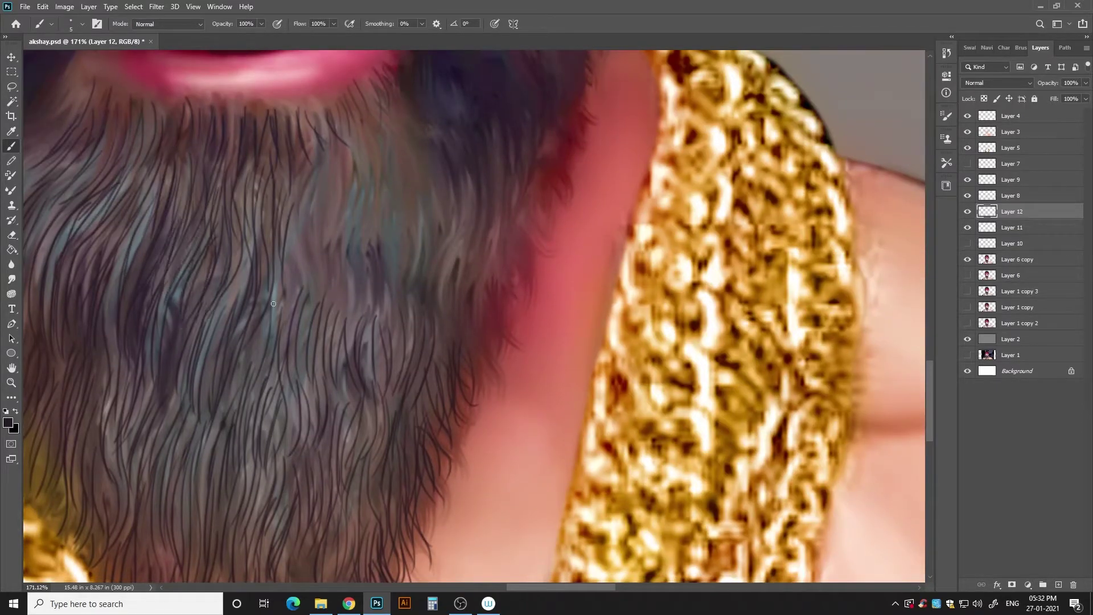
- Add dark strands to the beard below the lips and along its edge
{"action": "left_click_drag", "start_coordinate": [322, 153], "coordinate": [336, 336]}
{"action": "left_click_drag", "start_coordinate": [359, 182], "coordinate": [367, 330]}
{"action": "scroll", "coordinate": [364, 285], "scroll_direction": "up", "scroll_amount": 2}
{"action": "scroll", "coordinate": [364, 285], "scroll_direction": "right", "scroll_amount": 2}
{"action": "left_click_drag", "start_coordinate": [324, 213], "coordinate": [318, 432]}
{"action": "mouse_move", "coordinate": [353, 228]}
{"action": "left_mouse_down"}
{"action": "mouse_move", "coordinate": [400, 415]}
{"action": "mouse_move", "coordinate": [314, 318]}
{"action": "left_mouse_up"}
{"action": "left_click_drag", "start_coordinate": [261, 259], "coordinate": [273, 353]}
{"action": "left_click_drag", "start_coordinate": [364, 256], "coordinate": [401, 342]}
{"action": "left_click_drag", "start_coordinate": [398, 282], "coordinate": [398, 435]}
{"action": "left_click_drag", "start_coordinate": [406, 264], "coordinate": [374, 387]}
{"action": "left_click_drag", "start_coordinate": [353, 165], "coordinate": [333, 196]}
- Paint fine moustache strands above the lip
{"action": "left_click_drag", "start_coordinate": [409, 133], "coordinate": [398, 272]}
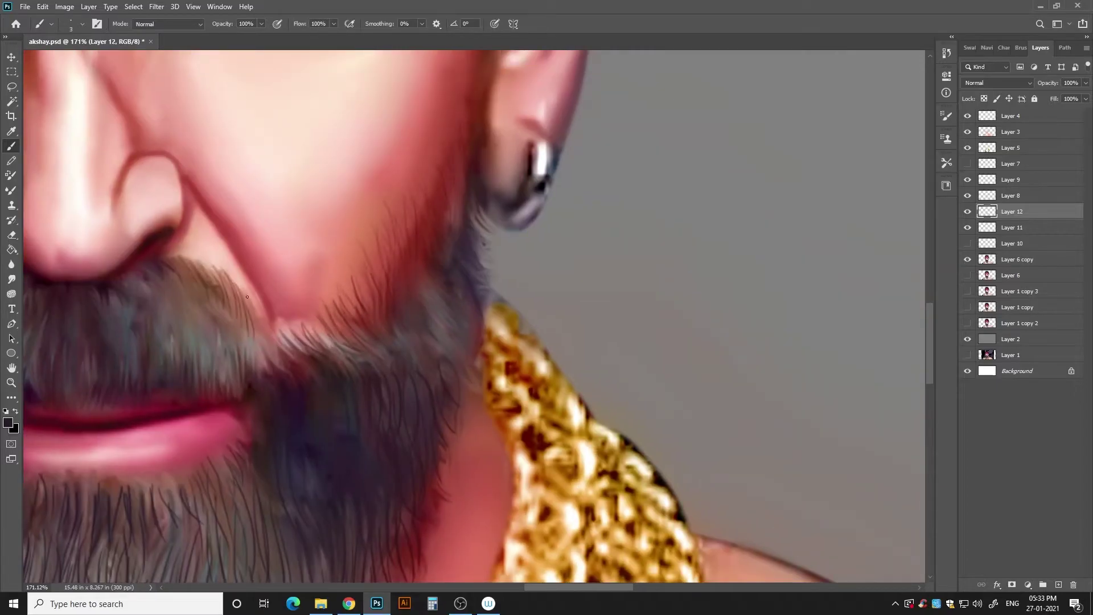
{"action": "mouse_move", "coordinate": [426, 238]}
{"action": "left_mouse_down"}
{"action": "mouse_move", "coordinate": [404, 353]}
{"action": "mouse_move", "coordinate": [461, 74]}
{"action": "left_mouse_up"}
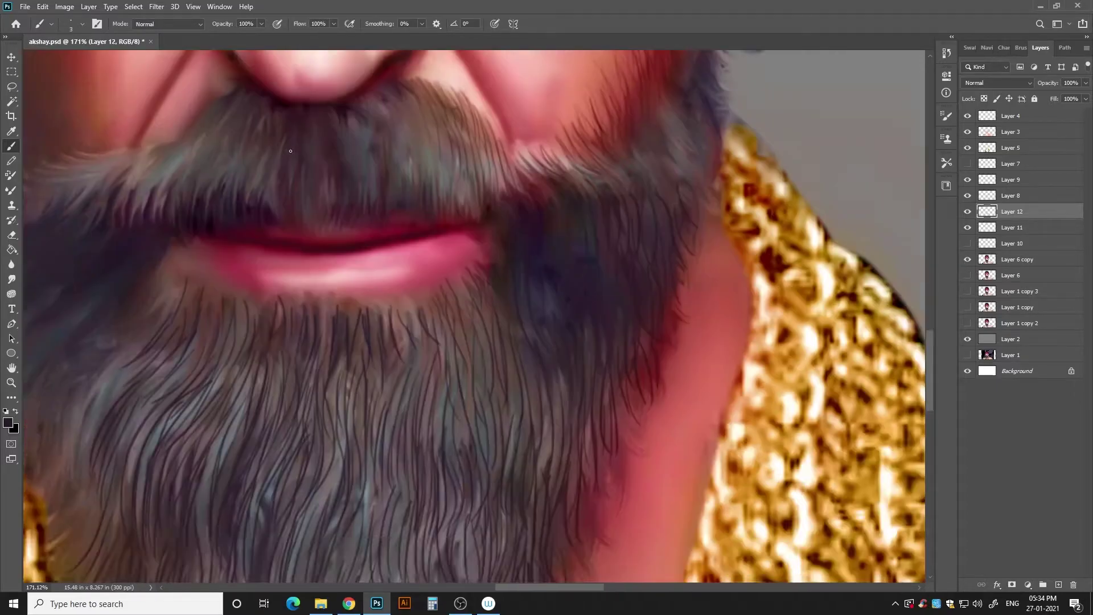
{"action": "left_click_drag", "start_coordinate": [370, 199], "coordinate": [563, 242]}
{"action": "mouse_move", "coordinate": [555, 168]}
{"action": "left_mouse_down"}
{"action": "mouse_move", "coordinate": [546, 248]}
{"action": "mouse_move", "coordinate": [569, 234]}
{"action": "left_mouse_up"}
{"action": "left_click_drag", "start_coordinate": [637, 199], "coordinate": [567, 264]}
{"action": "left_click_drag", "start_coordinate": [506, 191], "coordinate": [501, 259]}
{"action": "left_click_drag", "start_coordinate": [603, 216], "coordinate": [586, 276]}
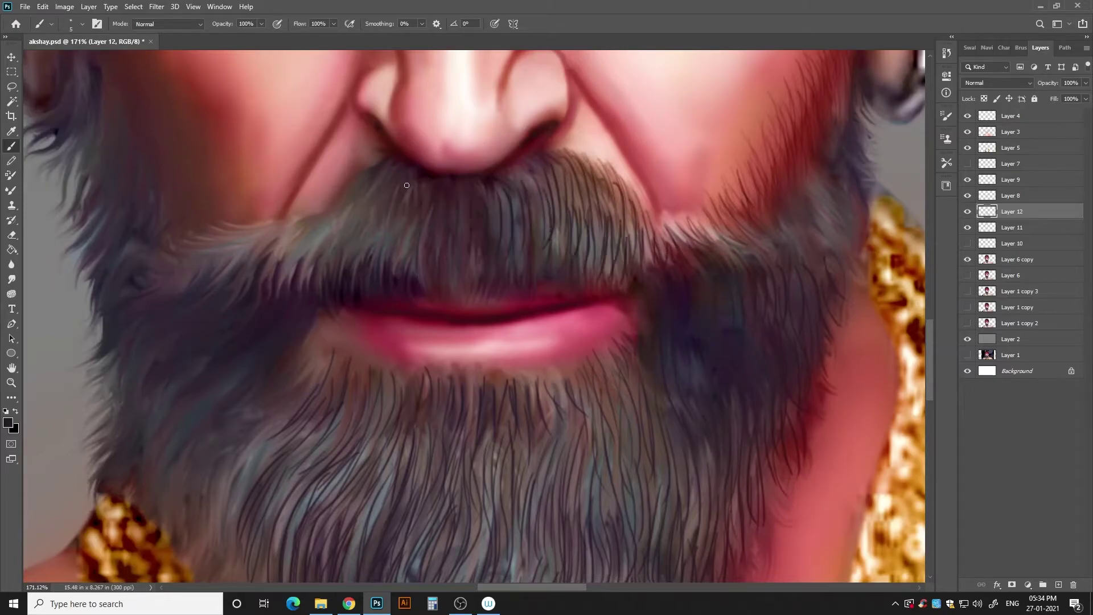
{"action": "left_click_drag", "start_coordinate": [398, 202], "coordinate": [364, 251]}
{"action": "left_click_drag", "start_coordinate": [330, 185], "coordinate": [285, 271]}
{"action": "left_click_drag", "start_coordinate": [362, 231], "coordinate": [503, 208]}
- Paint hair strands into the beard below the ear
{"action": "left_click_drag", "start_coordinate": [496, 202], "coordinate": [433, 262]}
{"action": "left_click_drag", "start_coordinate": [332, 208], "coordinate": [437, 260]}
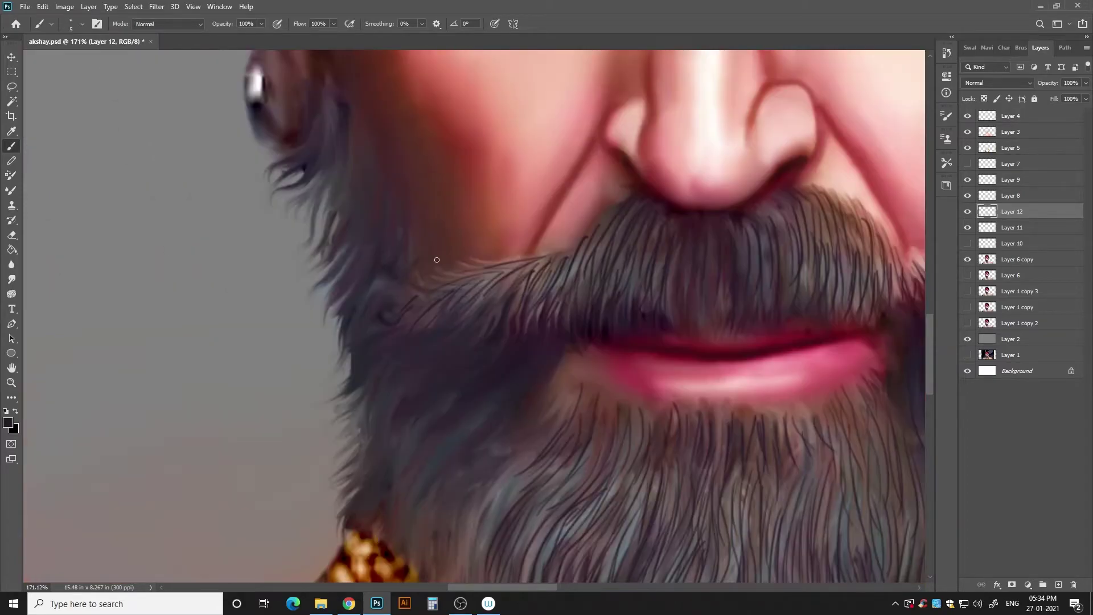
{"action": "left_click_drag", "start_coordinate": [503, 360], "coordinate": [441, 263]}
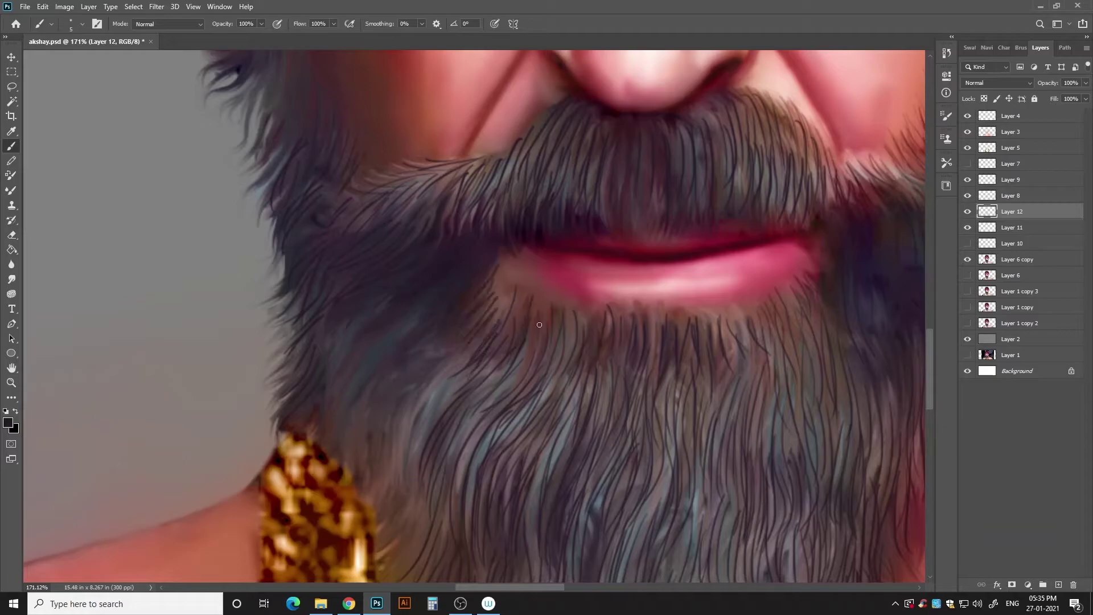
{"action": "left_click_drag", "start_coordinate": [449, 328], "coordinate": [451, 166]}
{"action": "left_click_drag", "start_coordinate": [375, 353], "coordinate": [412, 436]}
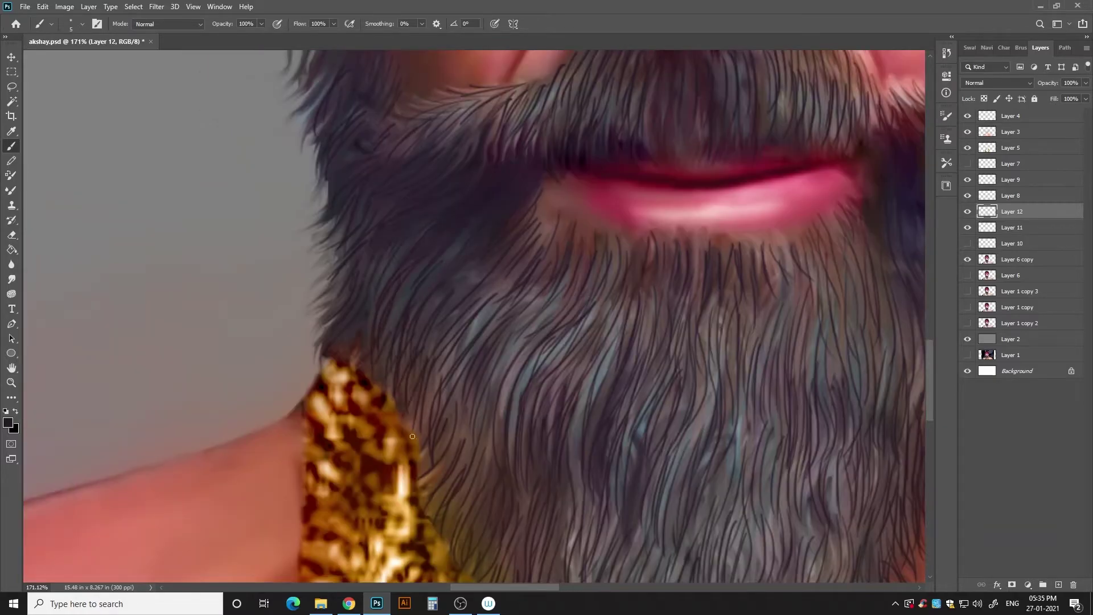
{"action": "scroll", "coordinate": [439, 349], "scroll_direction": "up", "scroll_amount": 3}
{"action": "scroll", "coordinate": [353, 165], "scroll_direction": "up", "scroll_amount": 3}
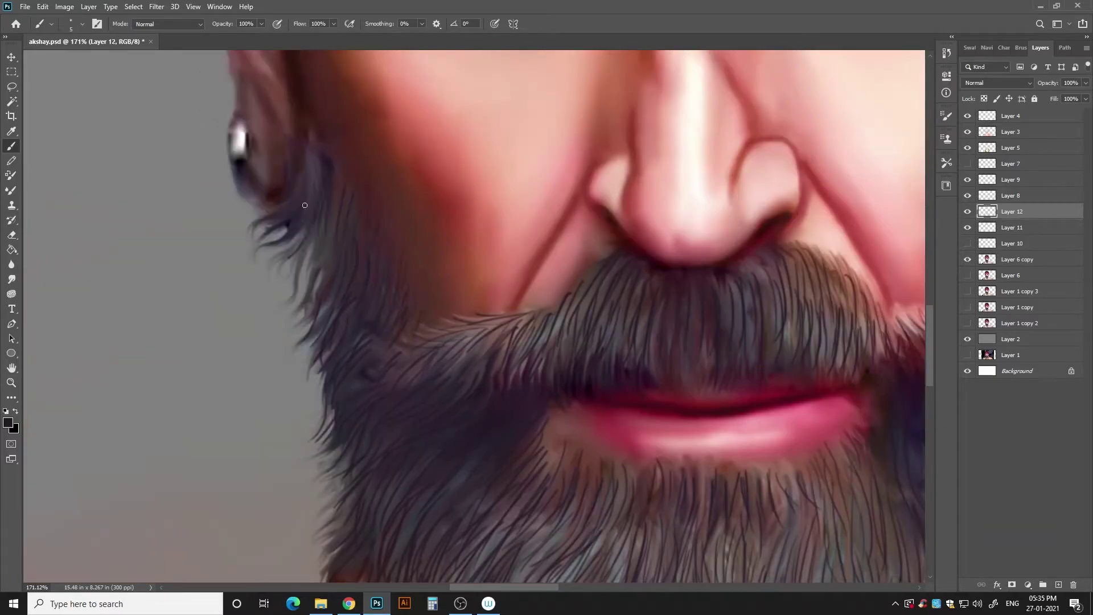
{"action": "left_click_drag", "start_coordinate": [305, 204], "coordinate": [321, 313]}
{"action": "scroll", "coordinate": [325, 251], "scroll_direction": "up", "scroll_amount": 3}
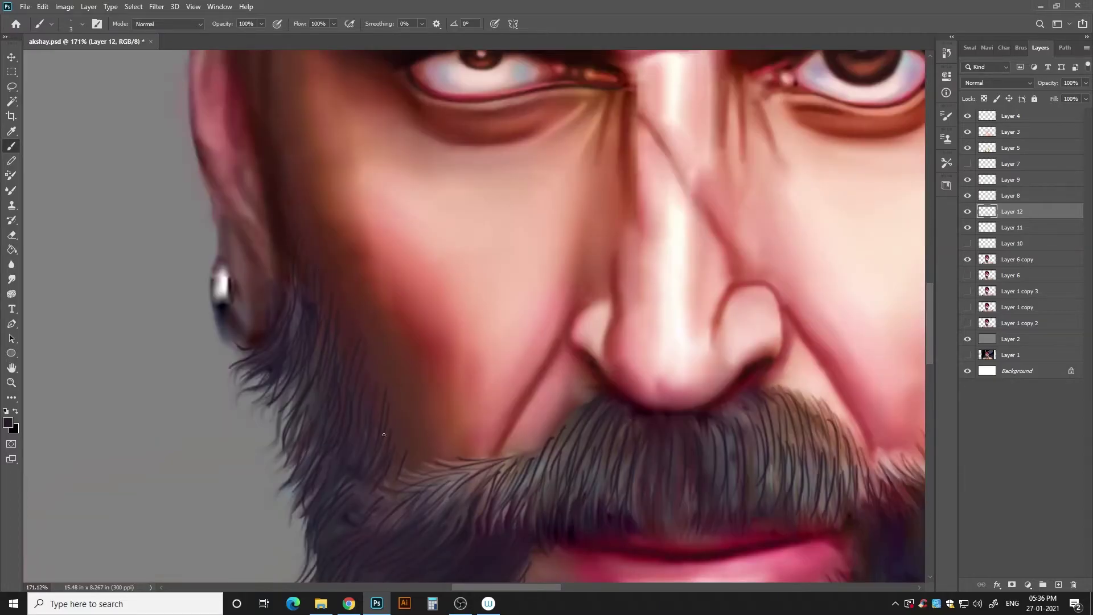
{"action": "scroll", "coordinate": [297, 175], "scroll_direction": "up", "scroll_amount": 4}
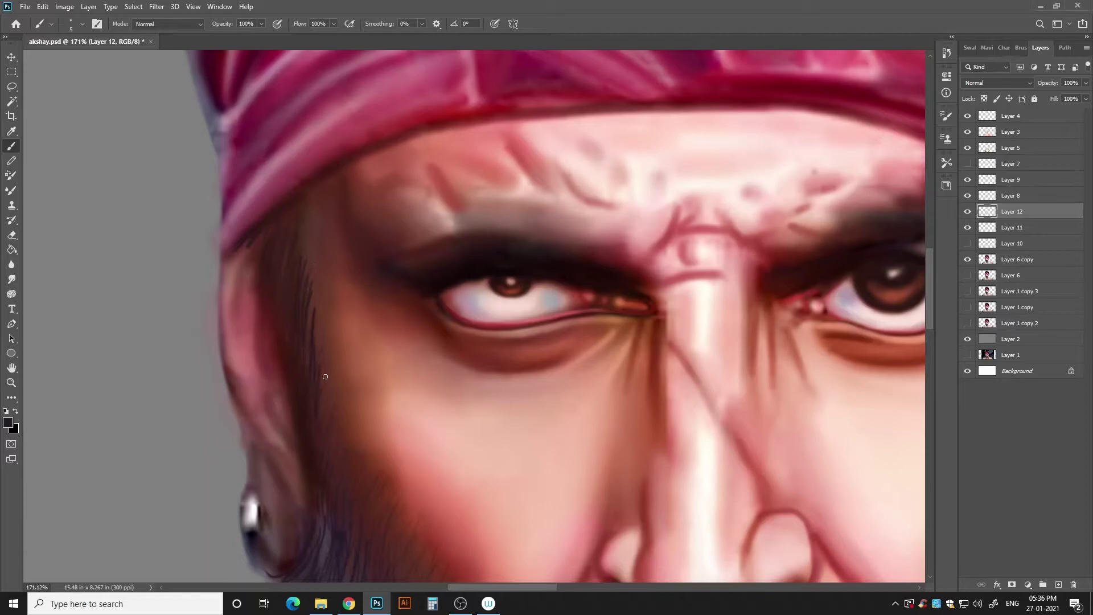
- Paint thin dark strands along the hair's left edge
{"action": "scroll", "coordinate": [324, 320], "scroll_direction": "up", "scroll_amount": 3}
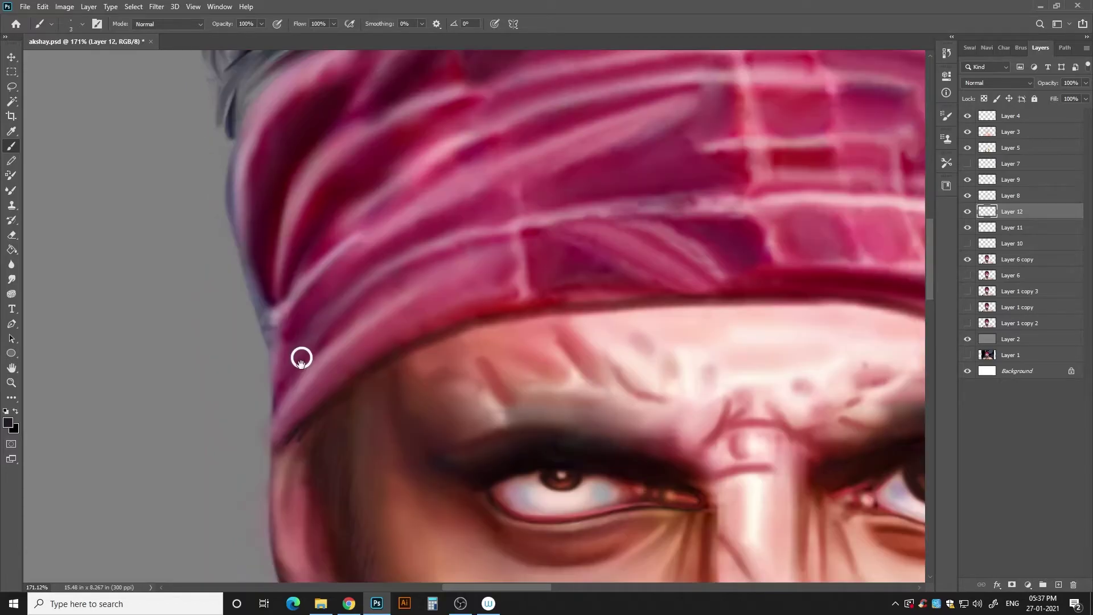
{"action": "scroll", "coordinate": [300, 356], "scroll_direction": "up", "scroll_amount": 5}
{"action": "left_click_drag", "start_coordinate": [348, 281], "coordinate": [222, 335]}
{"action": "mouse_move", "coordinate": [333, 148]}
{"action": "left_mouse_down"}
{"action": "mouse_move", "coordinate": [225, 177]}
{"action": "mouse_move", "coordinate": [228, 114]}
{"action": "left_mouse_up"}
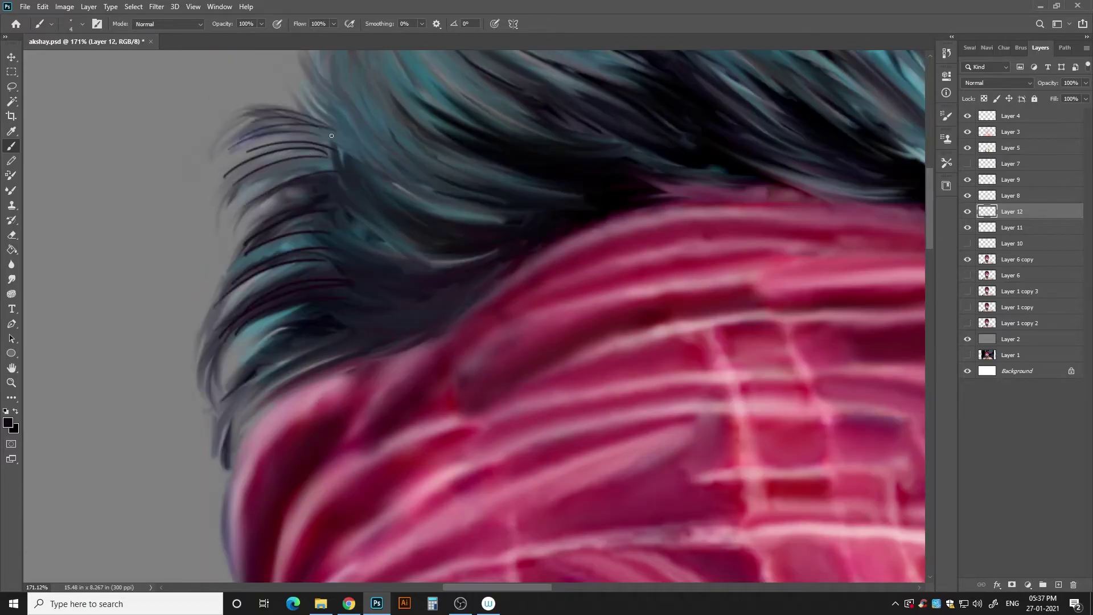
{"action": "left_click_drag", "start_coordinate": [327, 171], "coordinate": [222, 196]}
{"action": "mouse_move", "coordinate": [313, 242]}
{"action": "left_mouse_down"}
{"action": "mouse_move", "coordinate": [236, 270]}
{"action": "mouse_move", "coordinate": [203, 378]}
{"action": "left_mouse_up"}
{"action": "left_click_drag", "start_coordinate": [282, 370], "coordinate": [216, 441]}
{"action": "left_click_drag", "start_coordinate": [242, 416], "coordinate": [347, 349]}
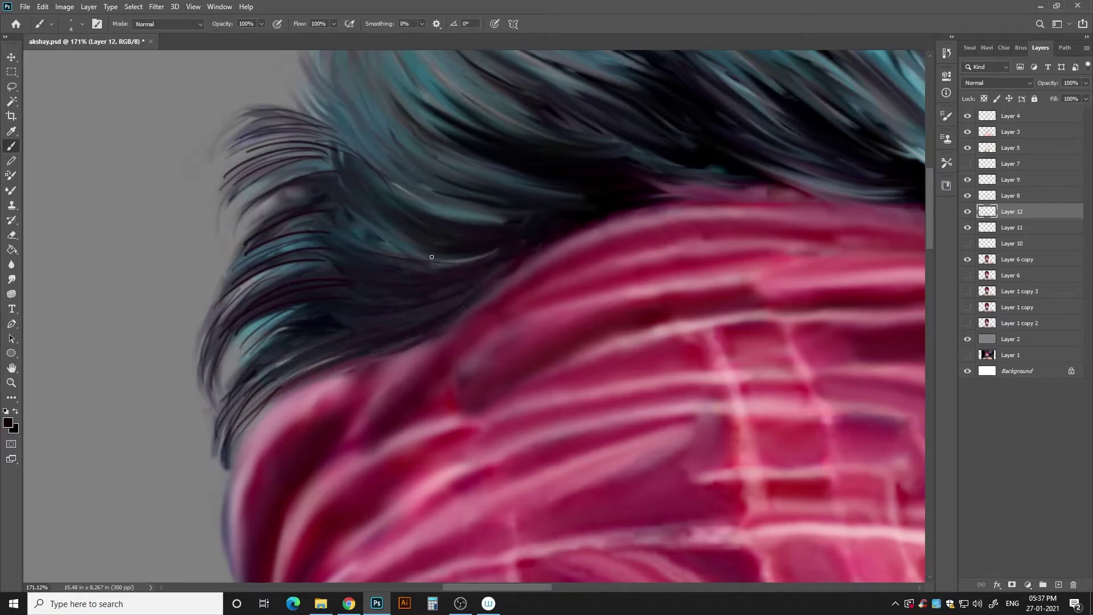
- Paint dark strands along the top of the hair, following its curve
{"action": "scroll", "coordinate": [398, 256], "scroll_direction": "up", "scroll_amount": 2}
{"action": "scroll", "coordinate": [319, 261], "scroll_direction": "up", "scroll_amount": 2}
{"action": "left_click_drag", "start_coordinate": [239, 188], "coordinate": [171, 318]}
{"action": "left_click_drag", "start_coordinate": [296, 148], "coordinate": [228, 341]}
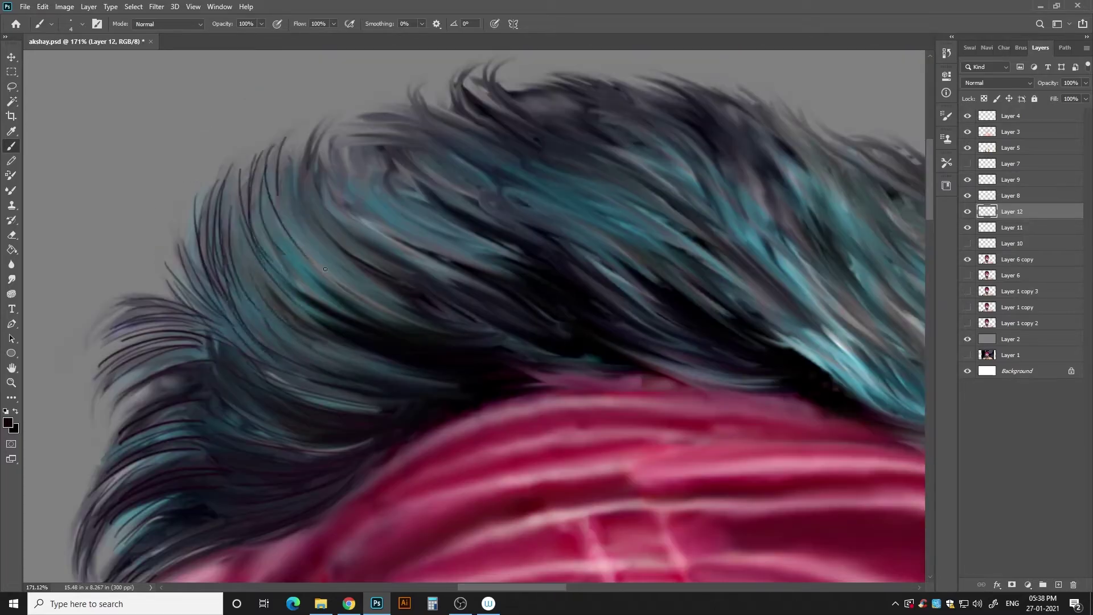
{"action": "left_click_drag", "start_coordinate": [344, 142], "coordinate": [284, 259]}
{"action": "left_click_drag", "start_coordinate": [398, 273], "coordinate": [467, 188]}
{"action": "left_click_drag", "start_coordinate": [409, 131], "coordinate": [370, 274]}
{"action": "left_click_drag", "start_coordinate": [506, 131], "coordinate": [458, 261]}
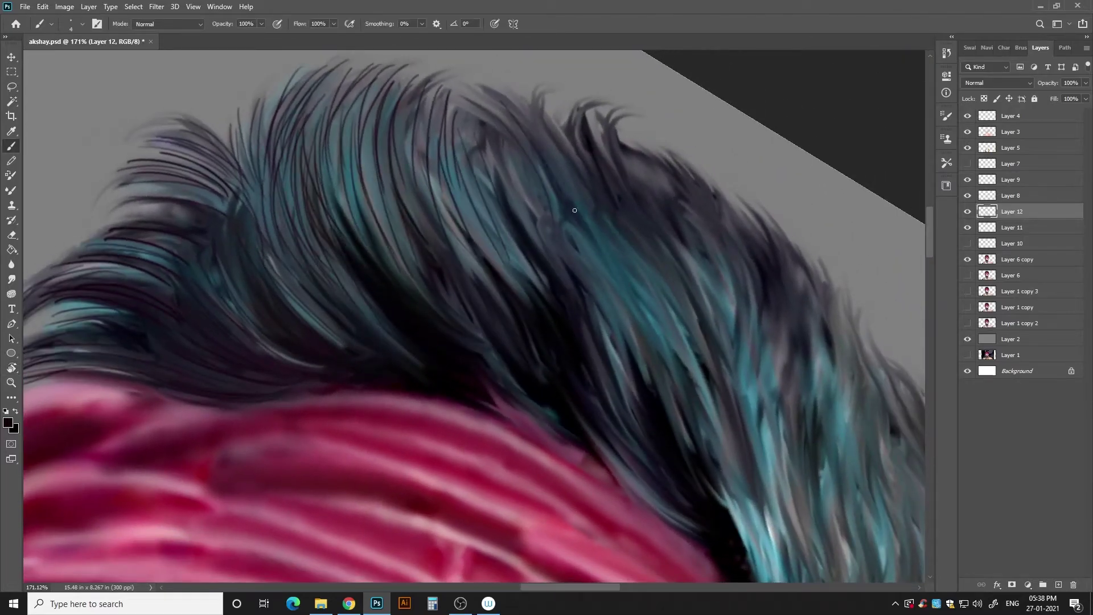
- Add dark strands across the crown toward the right side
{"action": "left_click_drag", "start_coordinate": [546, 151], "coordinate": [512, 254]}
{"action": "left_click_drag", "start_coordinate": [501, 134], "coordinate": [464, 274]}
{"action": "left_click_drag", "start_coordinate": [586, 225], "coordinate": [671, 381]}
{"action": "left_click_drag", "start_coordinate": [626, 233], "coordinate": [592, 256]}
{"action": "left_click_drag", "start_coordinate": [581, 347], "coordinate": [606, 507]}
{"action": "left_click_drag", "start_coordinate": [461, 284], "coordinate": [393, 200]}
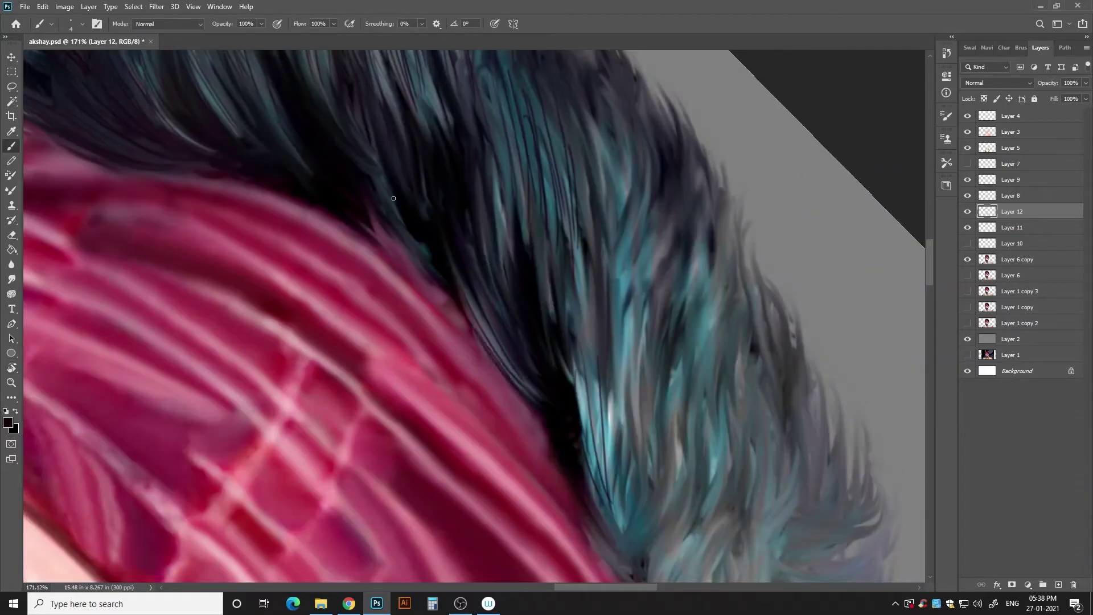
- Paint thin dark strands across the teal hair beside the bandana
{"action": "left_click_drag", "start_coordinate": [597, 102], "coordinate": [574, 342]}
{"action": "left_click_drag", "start_coordinate": [683, 188], "coordinate": [637, 432]}
{"action": "left_click_drag", "start_coordinate": [617, 365], "coordinate": [603, 512]}
{"action": "left_click_drag", "start_coordinate": [666, 217], "coordinate": [649, 541]}
{"action": "left_click_drag", "start_coordinate": [700, 187], "coordinate": [660, 279]}
{"action": "left_click_drag", "start_coordinate": [732, 205], "coordinate": [711, 365]}
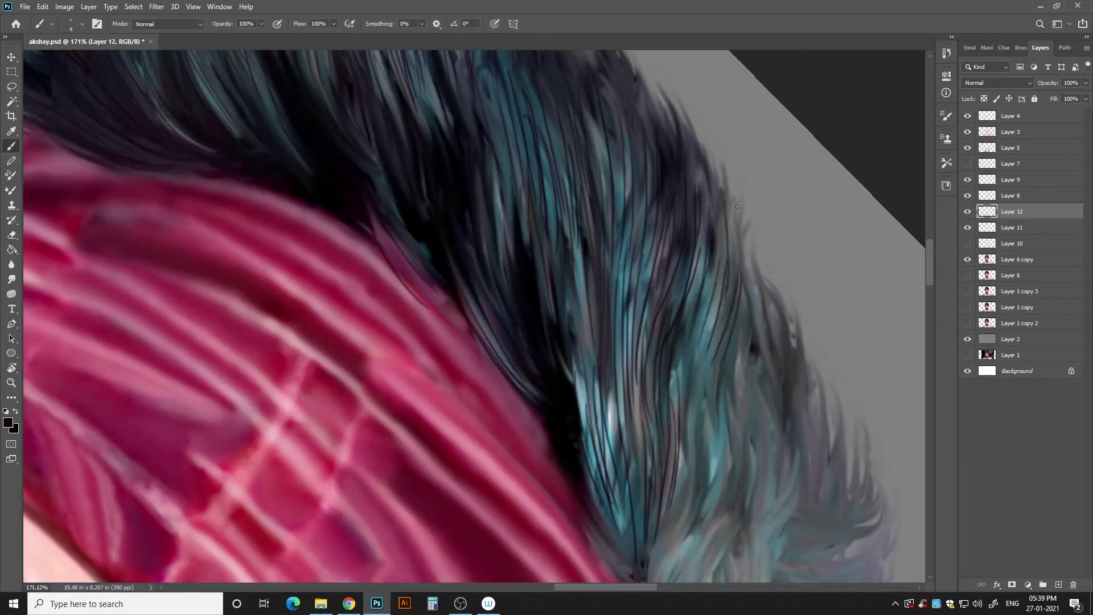
{"action": "left_click_drag", "start_coordinate": [740, 228], "coordinate": [775, 367]}
{"action": "left_click_drag", "start_coordinate": [723, 307], "coordinate": [694, 492]}
- Paint curved strands and short tip strokes down the side hair
{"action": "left_click_drag", "start_coordinate": [712, 248], "coordinate": [631, 370]}
{"action": "left_click_drag", "start_coordinate": [706, 310], "coordinate": [649, 444]}
{"action": "left_click_drag", "start_coordinate": [705, 336], "coordinate": [658, 513]}
{"action": "left_click_drag", "start_coordinate": [651, 427], "coordinate": [617, 558]}
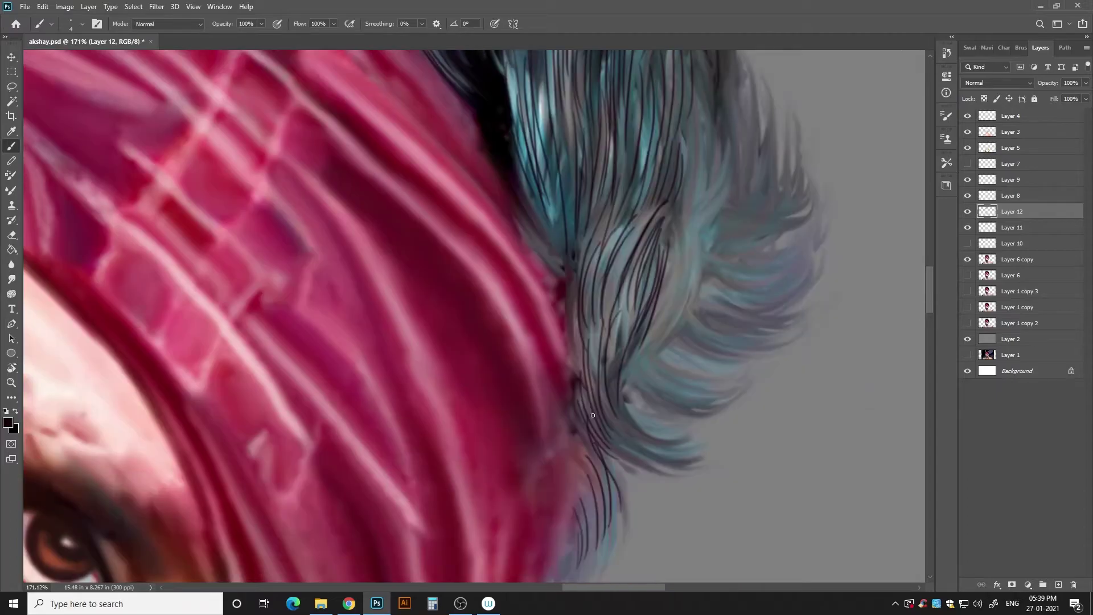
{"action": "left_click_drag", "start_coordinate": [593, 407], "coordinate": [652, 458]}
{"action": "left_click_drag", "start_coordinate": [664, 245], "coordinate": [564, 429]}
{"action": "left_click_drag", "start_coordinate": [715, 196], "coordinate": [598, 376]}
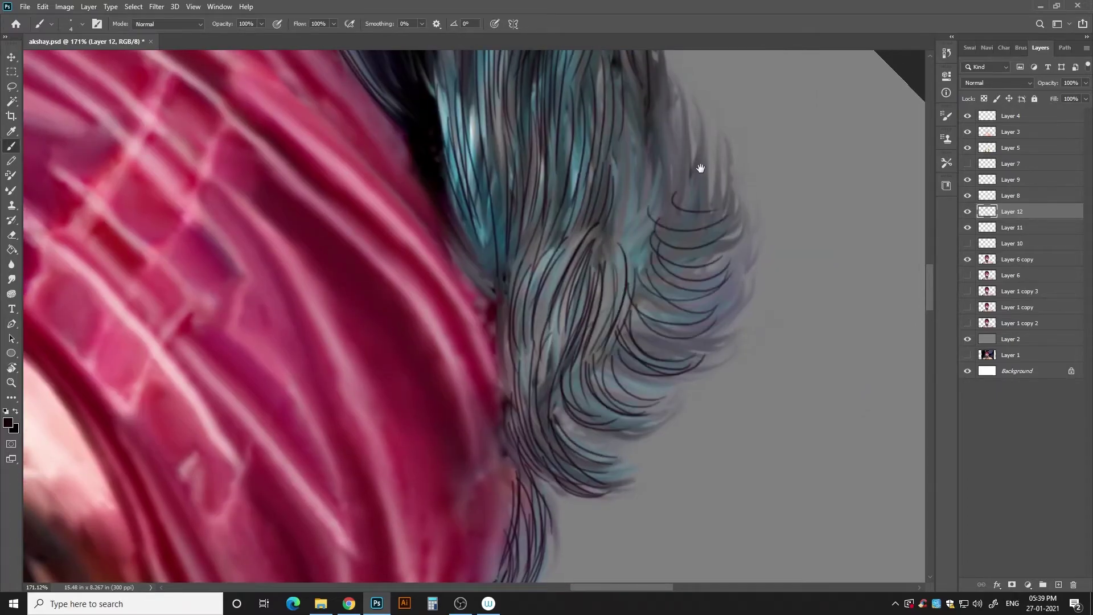
{"action": "mouse_move", "coordinate": [700, 168]}
{"action": "left_mouse_down"}
{"action": "mouse_move", "coordinate": [512, 227]}
{"action": "mouse_move", "coordinate": [399, 342]}
{"action": "mouse_move", "coordinate": [342, 171]}
{"action": "mouse_move", "coordinate": [370, 268]}
{"action": "left_mouse_up"}
- Back up Layer 12 as a hidden copy and merge Layer 11 into it
{"action": "key", "text": "ctrl+0"}
{"action": "key", "text": "r"}
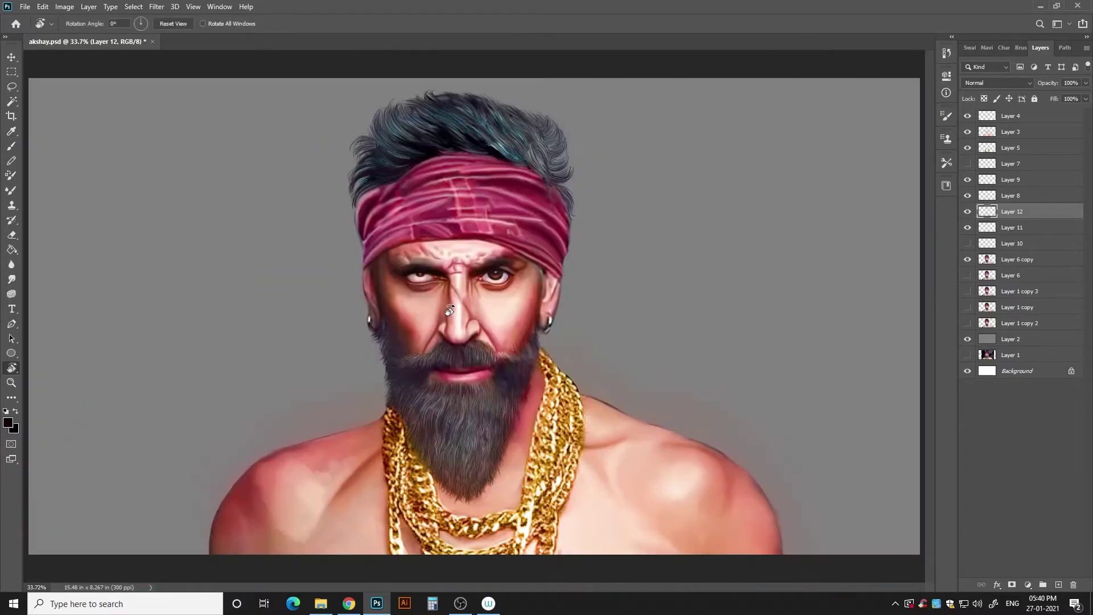
{"action": "key", "text": "ctrl+j"}
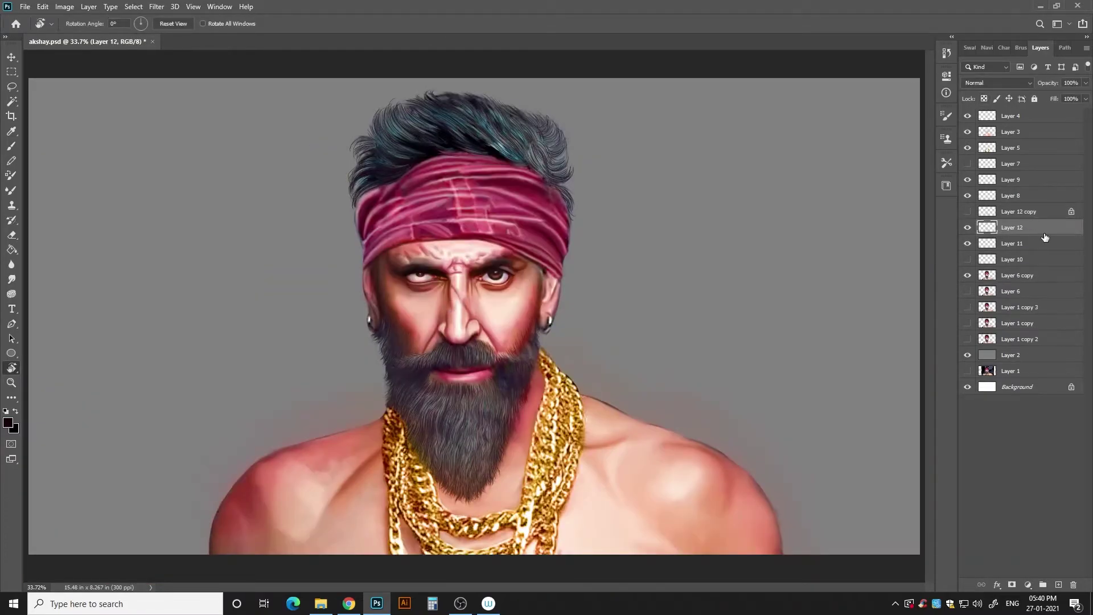
{"action": "left_click", "coordinate": [1026, 248], "text": "shift"}
{"action": "key", "text": "ctrl+e"}
- Boost the hair contrast on Layer 12 with a Levels adjustment
{"action": "key", "text": "ctrl+l"}
{"action": "left_click_drag", "start_coordinate": [823, 321], "coordinate": [784, 325]}
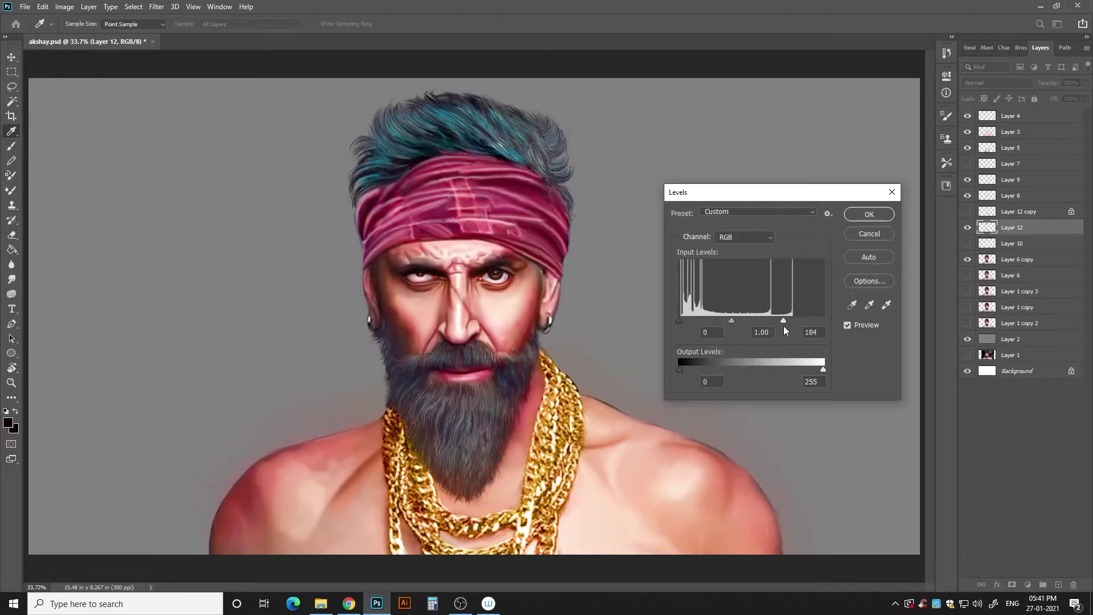
{"action": "left_click_drag", "start_coordinate": [680, 320], "coordinate": [697, 319]}
{"action": "key", "text": "Return"}
{"action": "left_click", "coordinate": [1019, 211]}
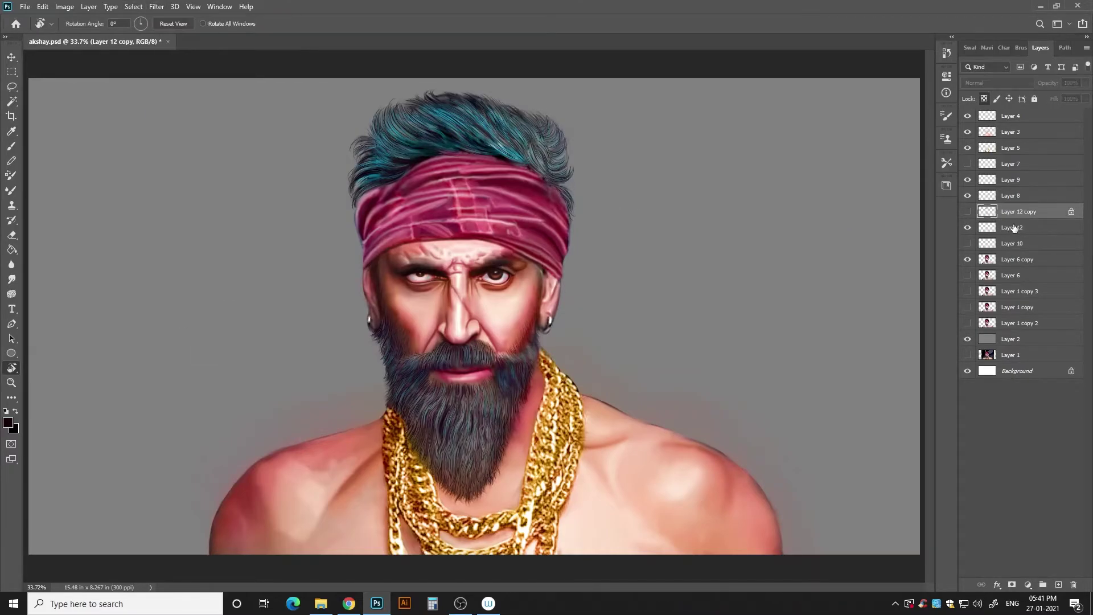
{"action": "left_click", "coordinate": [967, 211]}
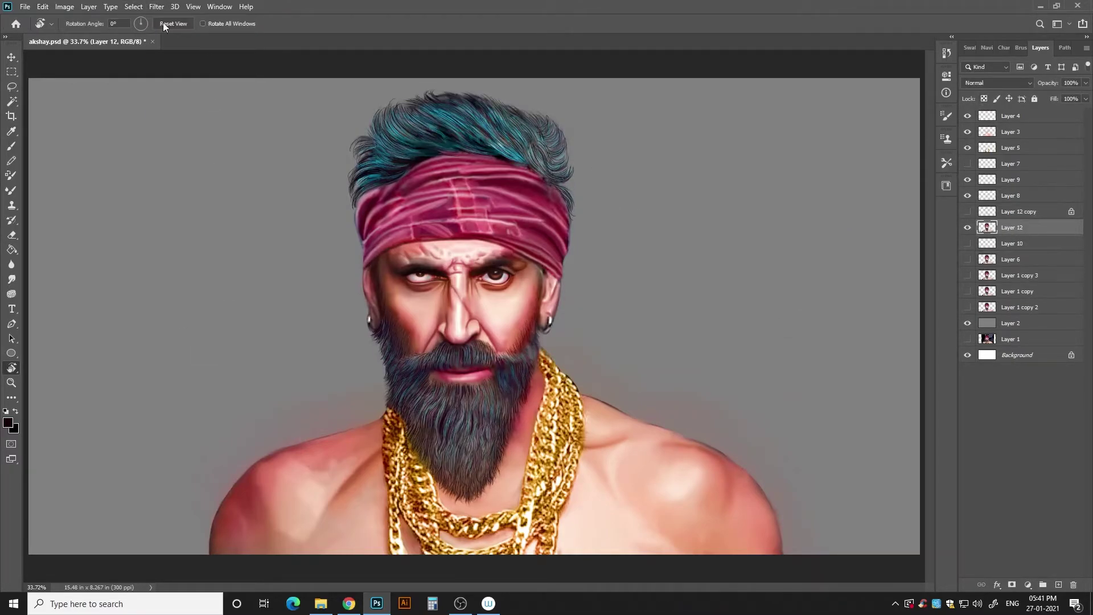
- Brighten highlights in the hair and beard with the Dodge tool
{"action": "key", "text": "o"}
{"action": "mouse_move", "coordinate": [450, 122]}
{"action": "left_mouse_down"}
{"action": "mouse_move", "coordinate": [513, 151]}
{"action": "mouse_move", "coordinate": [393, 131]}
{"action": "left_mouse_up"}
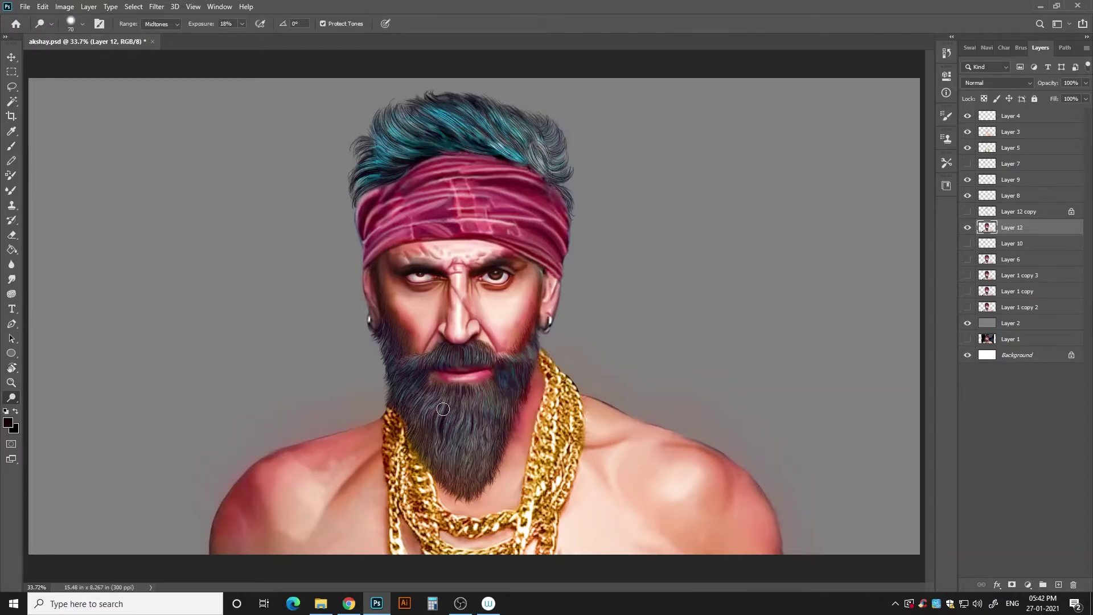
{"action": "left_click_drag", "start_coordinate": [450, 444], "coordinate": [472, 381]}
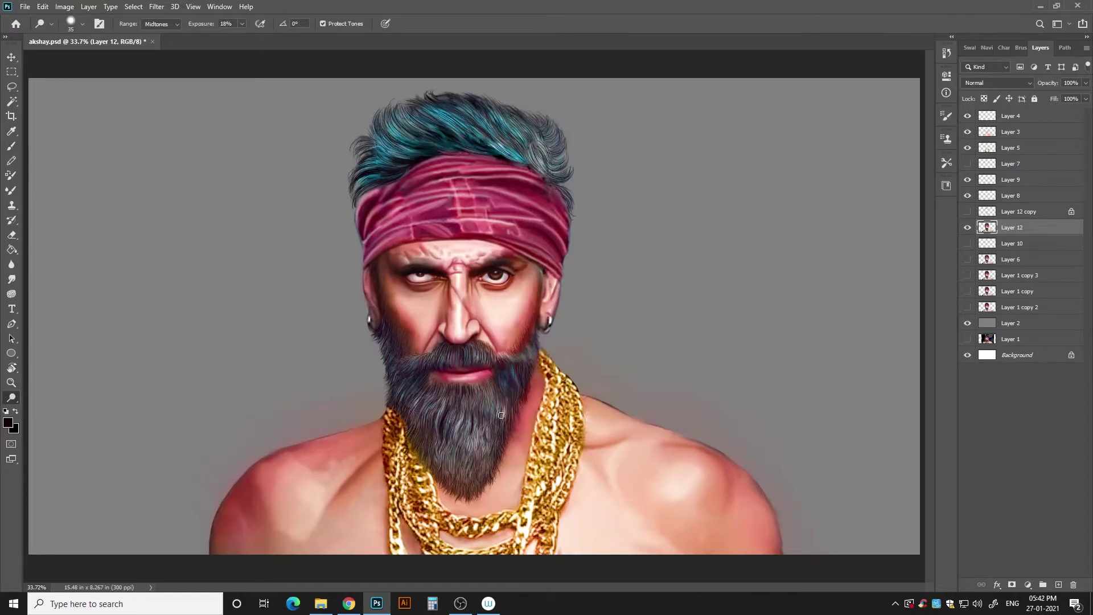
- Apply Oil Paint (stylization 4.9, cleanliness 6.2, scale 3.7, bristle detail 3.0) and inspect it
{"action": "key", "text": "alt+t"}
{"action": "key", "text": "Return"}
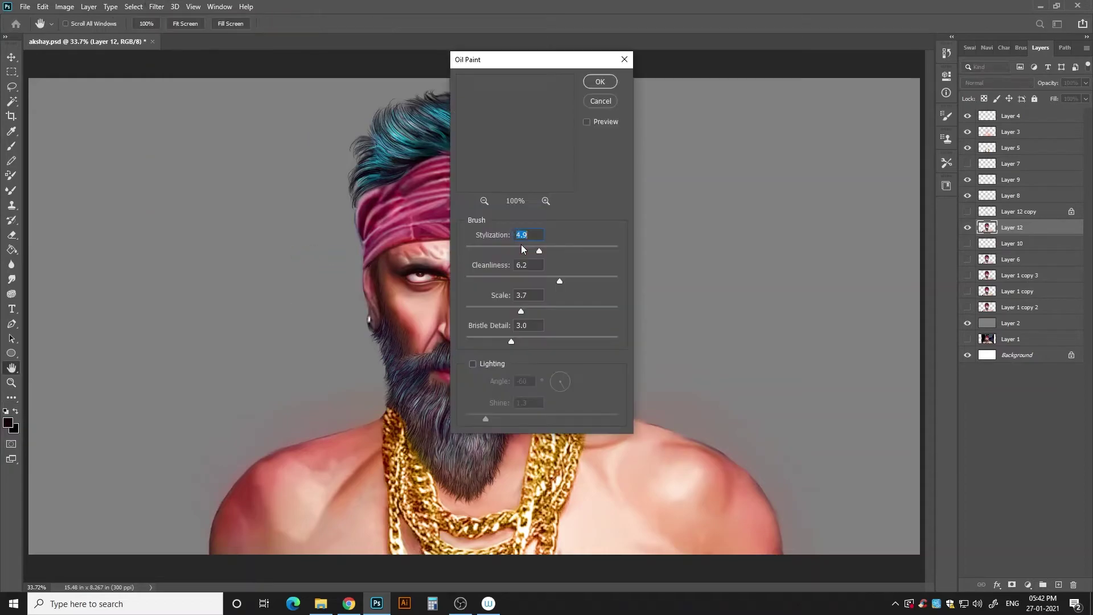
{"action": "left_click", "coordinate": [600, 81]}
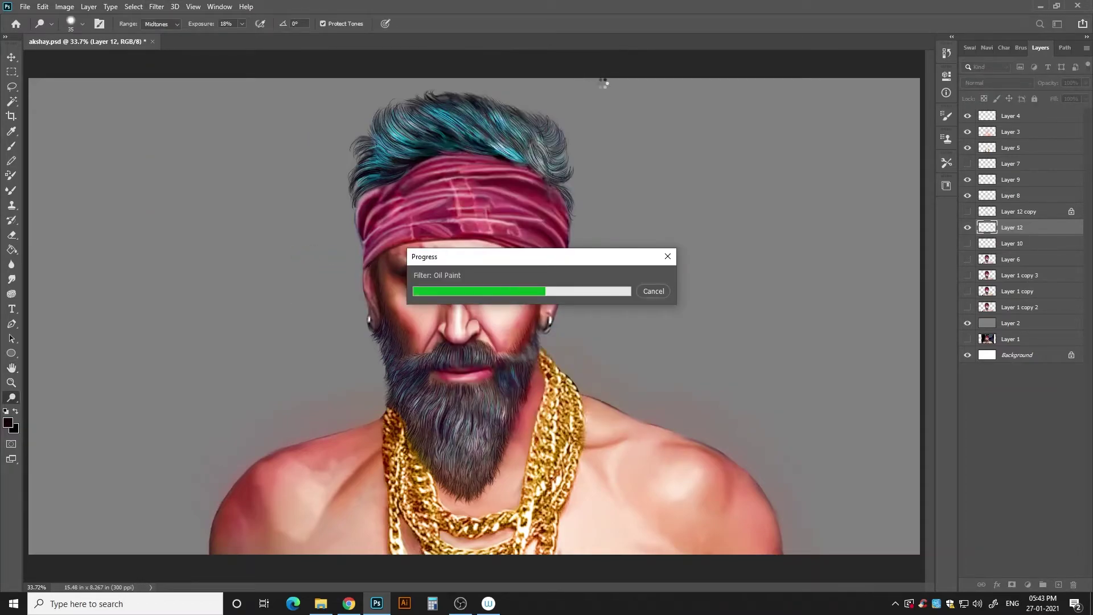
{"action": "key", "text": "z"}
{"action": "left_click_drag", "start_coordinate": [481, 237], "coordinate": [520, 237]}
{"action": "key", "text": "ctrl+0"}
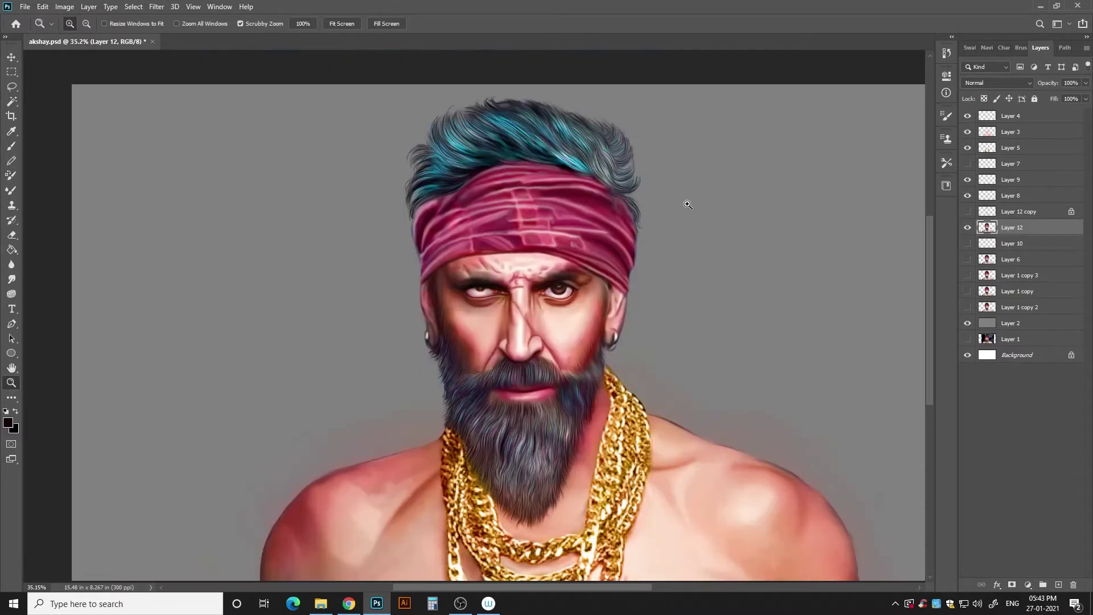
- Paint Screen-mode brush highlights on the nose and under the right eye
{"action": "left_click_drag", "start_coordinate": [530, 418], "coordinate": [312, 283]}
{"action": "scroll", "coordinate": [455, 330], "scroll_direction": "up", "scroll_amount": 3}
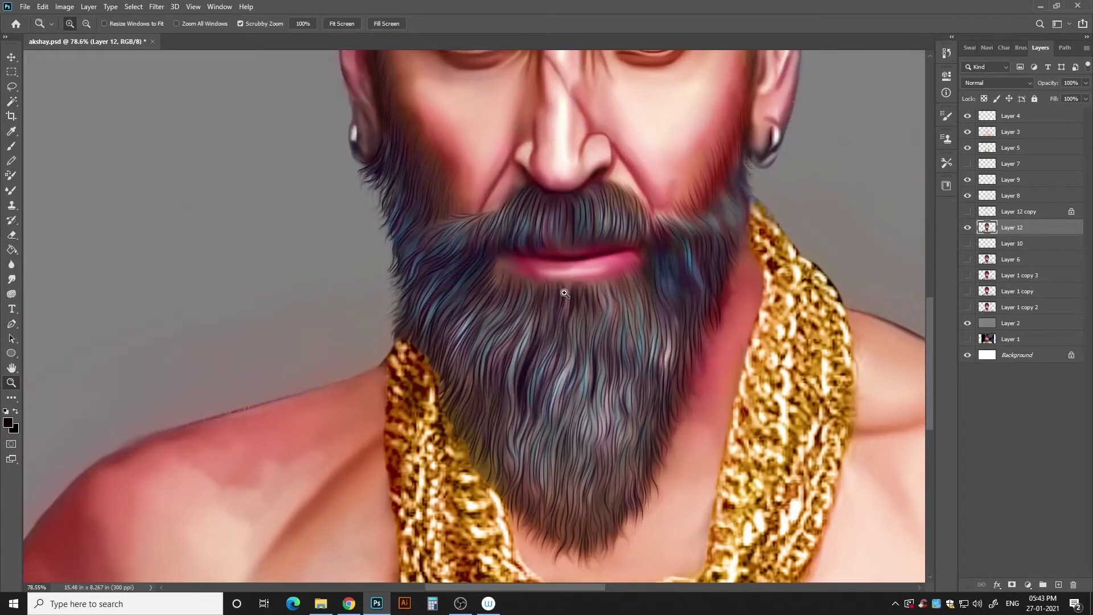
{"action": "scroll", "coordinate": [573, 368], "scroll_direction": "up", "scroll_amount": 4}
{"action": "key", "text": "b"}
{"action": "key", "text": "shift+alt+s"}
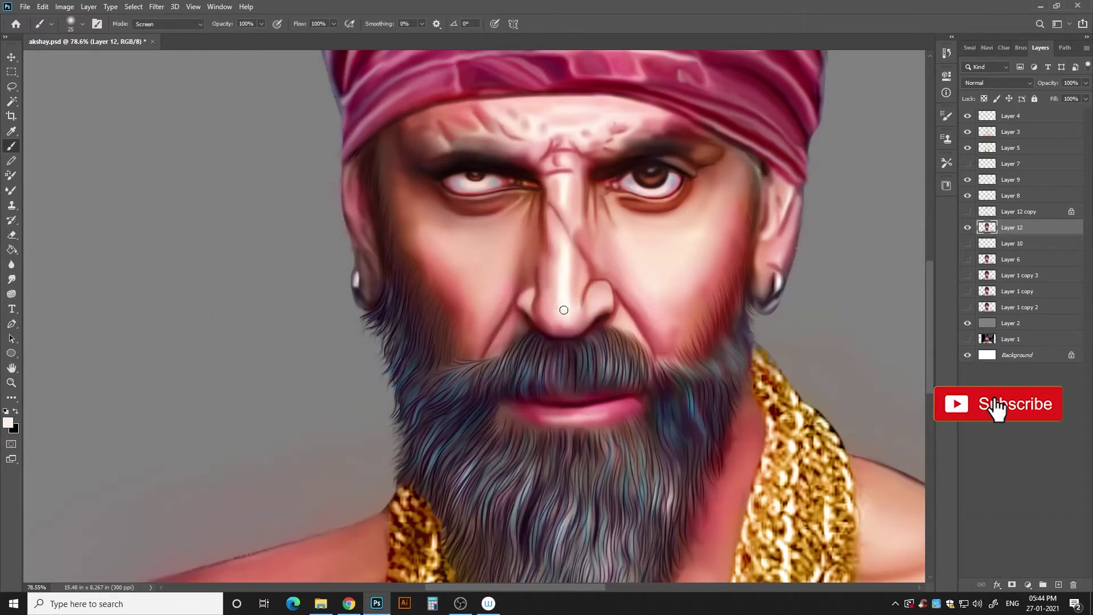
{"action": "left_click_drag", "start_coordinate": [598, 292], "coordinate": [507, 330]}
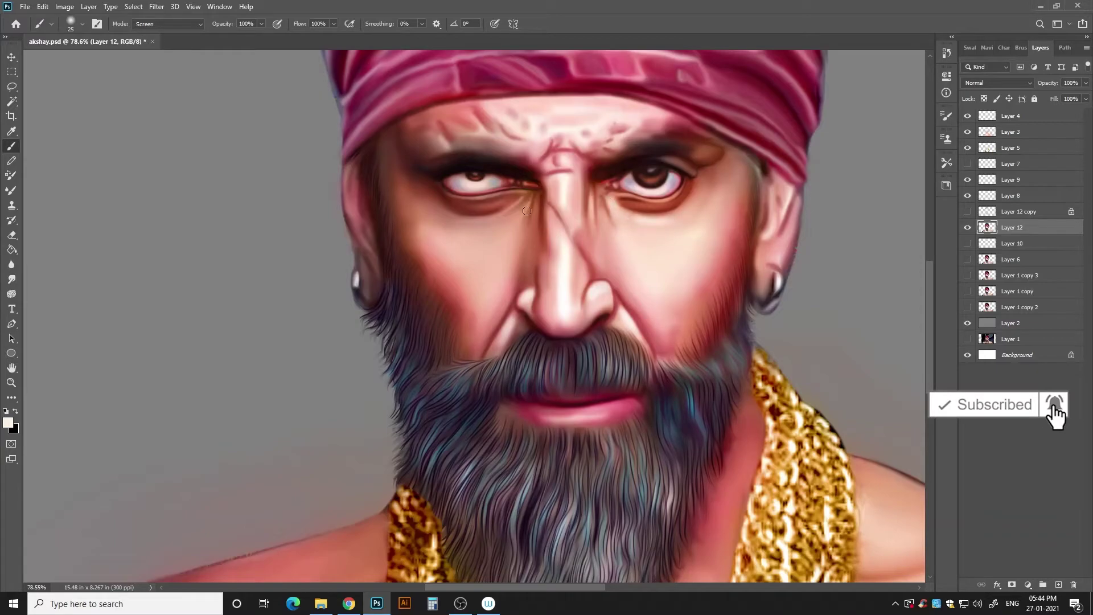
{"action": "scroll", "coordinate": [521, 197], "scroll_direction": "up", "scroll_amount": 5}
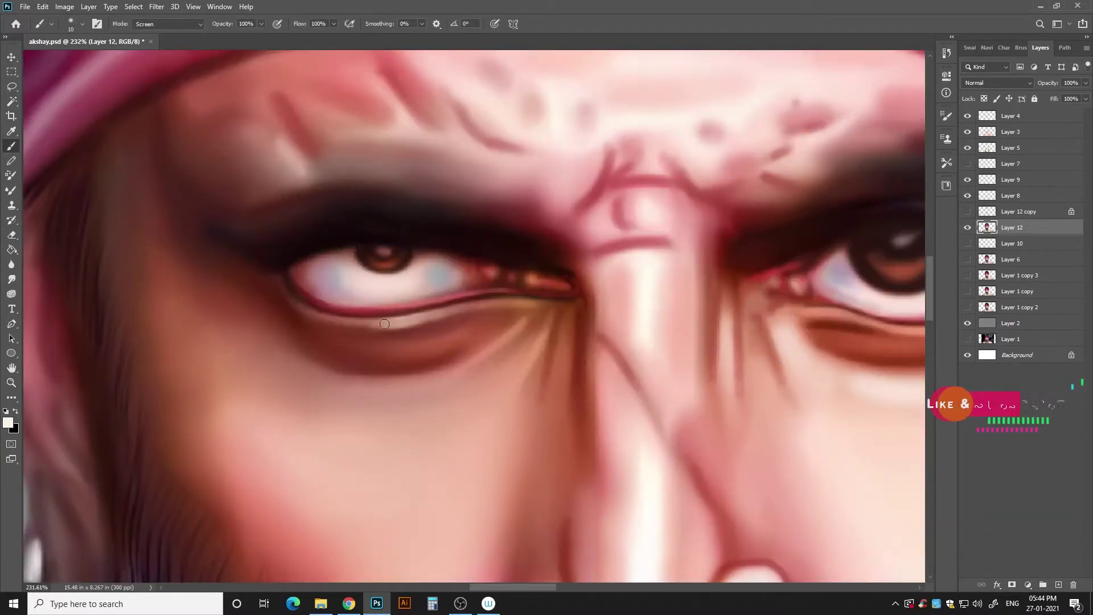
{"action": "scroll", "coordinate": [626, 319], "scroll_direction": "up", "scroll_amount": 1}
{"action": "left_click_drag", "start_coordinate": [664, 347], "coordinate": [603, 346]}
{"action": "scroll", "coordinate": [455, 324], "scroll_direction": "down", "scroll_amount": 1}
{"action": "scroll", "coordinate": [455, 325], "scroll_direction": "down", "scroll_amount": 3}
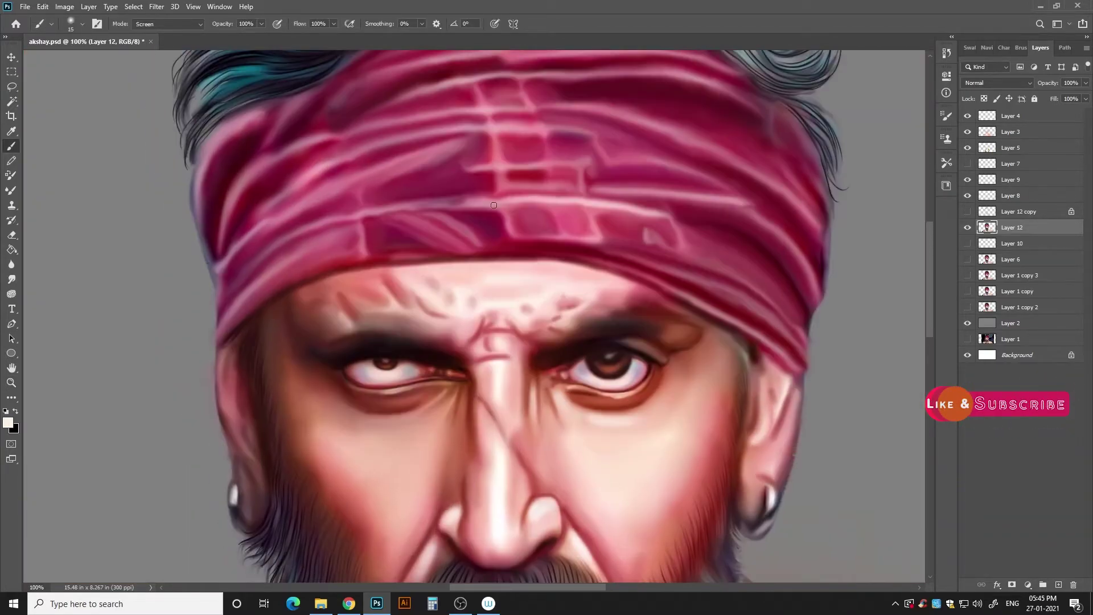
{"action": "scroll", "coordinate": [510, 179], "scroll_direction": "up", "scroll_amount": 3}
- Add a new Layer 13 above Layer 12 and shrink the brush
{"action": "key", "text": "bracketleft"}
{"action": "key", "text": "bracketleft"}
{"action": "key", "text": "bracketleft"}
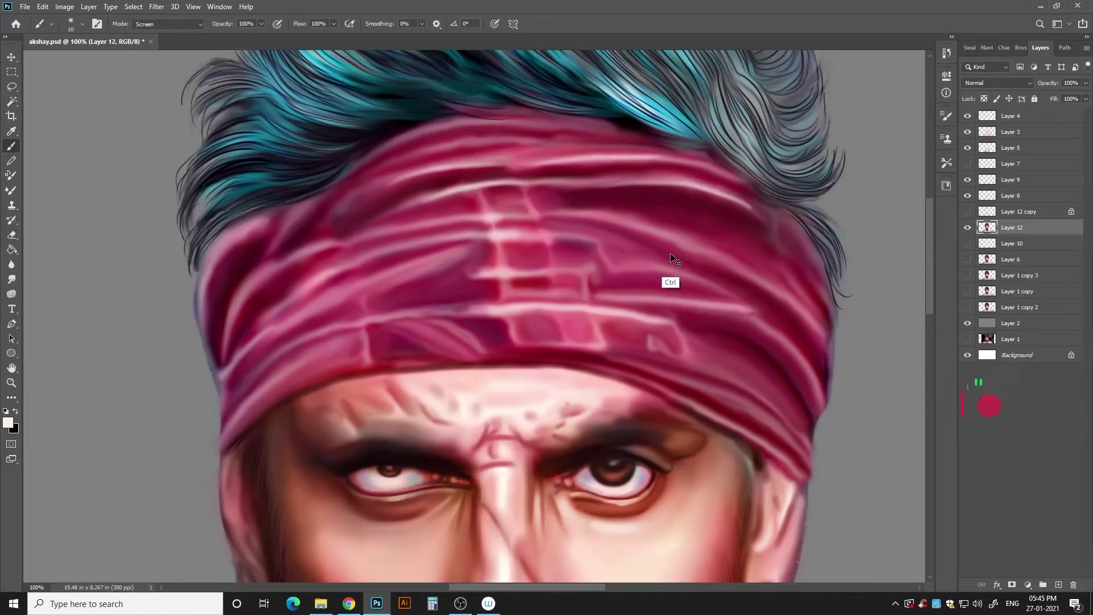
{"action": "key", "text": "ctrl+shift+alt+n"}
{"action": "scroll", "coordinate": [321, 386], "scroll_direction": "up", "scroll_amount": 3}
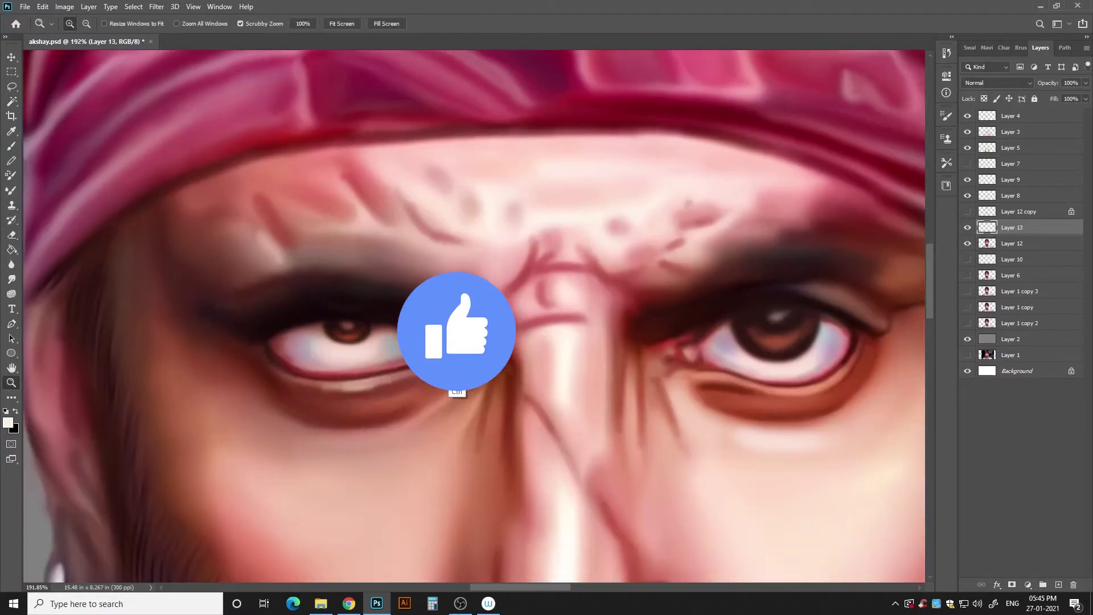
{"action": "key", "text": "bracketleft"}
{"action": "key", "text": "bracketleft"}
{"action": "left_click_drag", "start_coordinate": [361, 380], "coordinate": [110, 393]}
{"action": "mouse_move", "coordinate": [199, 342]}
{"action": "left_mouse_down"}
{"action": "mouse_move", "coordinate": [342, 347]}
{"action": "mouse_move", "coordinate": [199, 342]}
{"action": "left_mouse_up"}
{"action": "scroll", "coordinate": [337, 307], "scroll_direction": "up", "scroll_amount": 3}
{"action": "scroll", "coordinate": [427, 378], "scroll_direction": "down", "scroll_amount": 4}
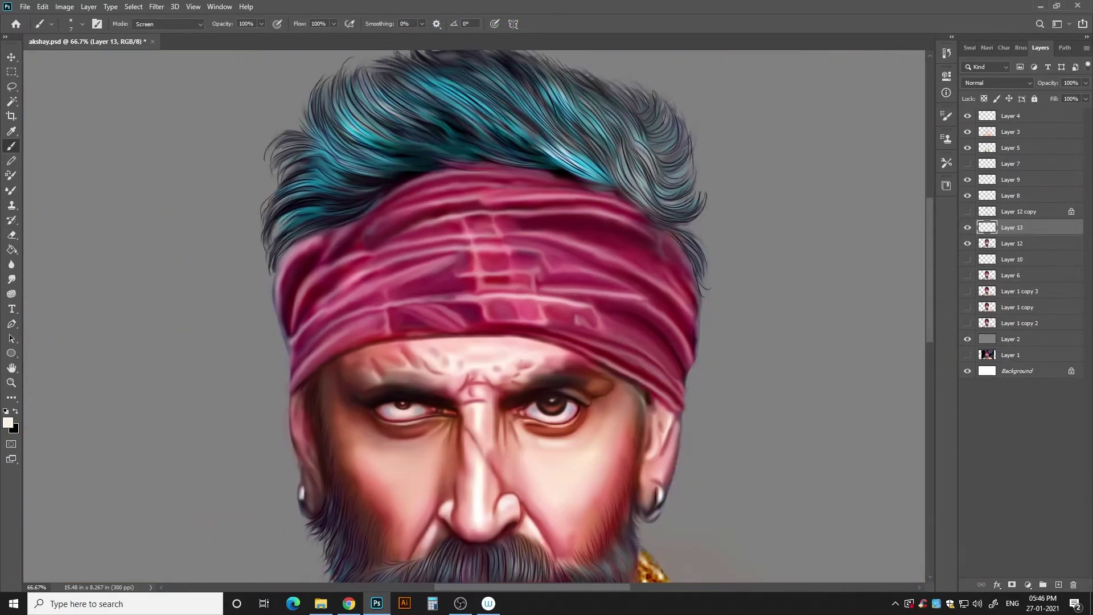
{"action": "scroll", "coordinate": [553, 199], "scroll_direction": "up", "scroll_amount": 3}
- Highlight the headband folds and grid lines with light strokes on Layer 13
{"action": "left_click_drag", "start_coordinate": [554, 198], "coordinate": [797, 256]}
{"action": "left_click_drag", "start_coordinate": [575, 267], "coordinate": [876, 427]}
{"action": "left_click_drag", "start_coordinate": [673, 372], "coordinate": [871, 473]}
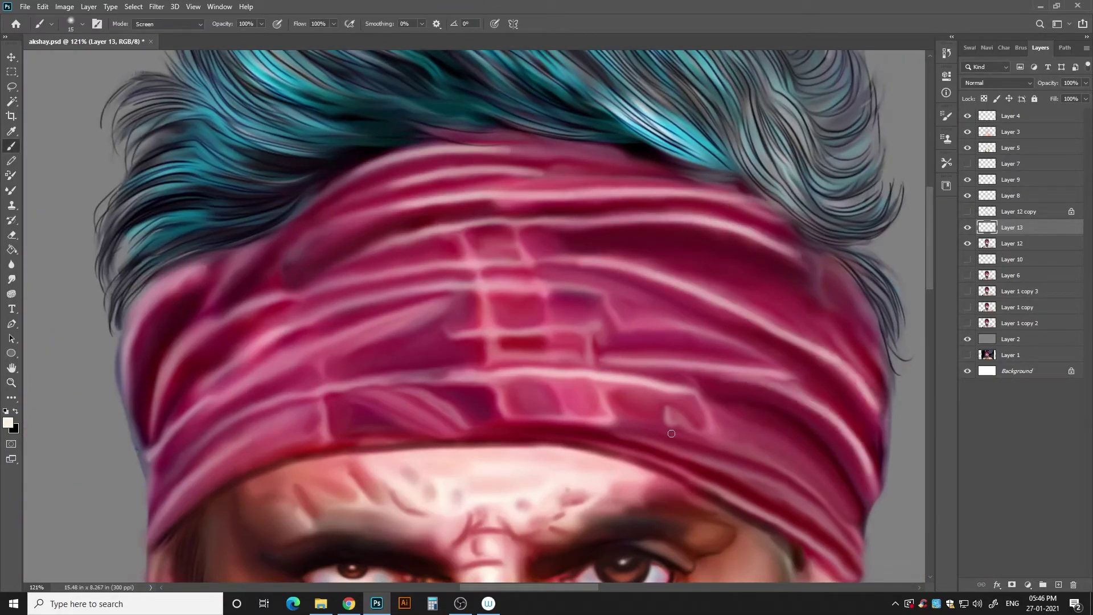
{"action": "left_click_drag", "start_coordinate": [251, 370], "coordinate": [444, 285]}
{"action": "left_click_drag", "start_coordinate": [302, 296], "coordinate": [498, 264]}
{"action": "left_click_drag", "start_coordinate": [470, 336], "coordinate": [763, 359]}
{"action": "left_click_drag", "start_coordinate": [557, 380], "coordinate": [557, 419]}
{"action": "left_click_drag", "start_coordinate": [476, 248], "coordinate": [483, 330]}
{"action": "left_click_drag", "start_coordinate": [592, 333], "coordinate": [592, 367]}
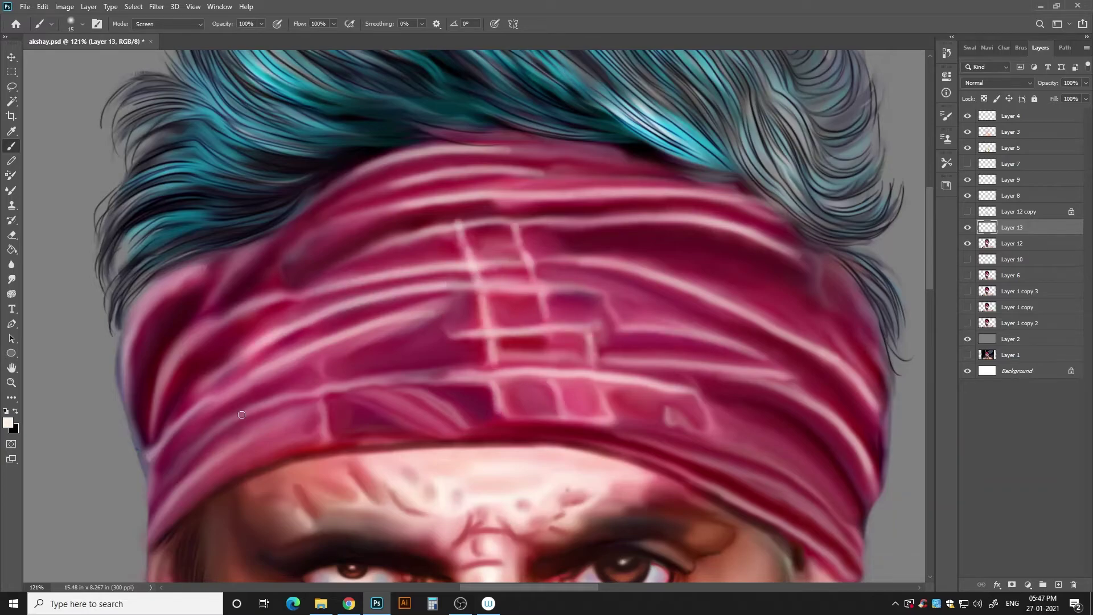
{"action": "left_click_drag", "start_coordinate": [228, 398], "coordinate": [444, 370]}
- Save the painting and duplicate the chain layer as a backup
{"action": "scroll", "coordinate": [460, 329], "scroll_direction": "down", "scroll_amount": 3}
{"action": "key", "text": "ctrl+0"}
{"action": "key", "text": "ctrl+s"}
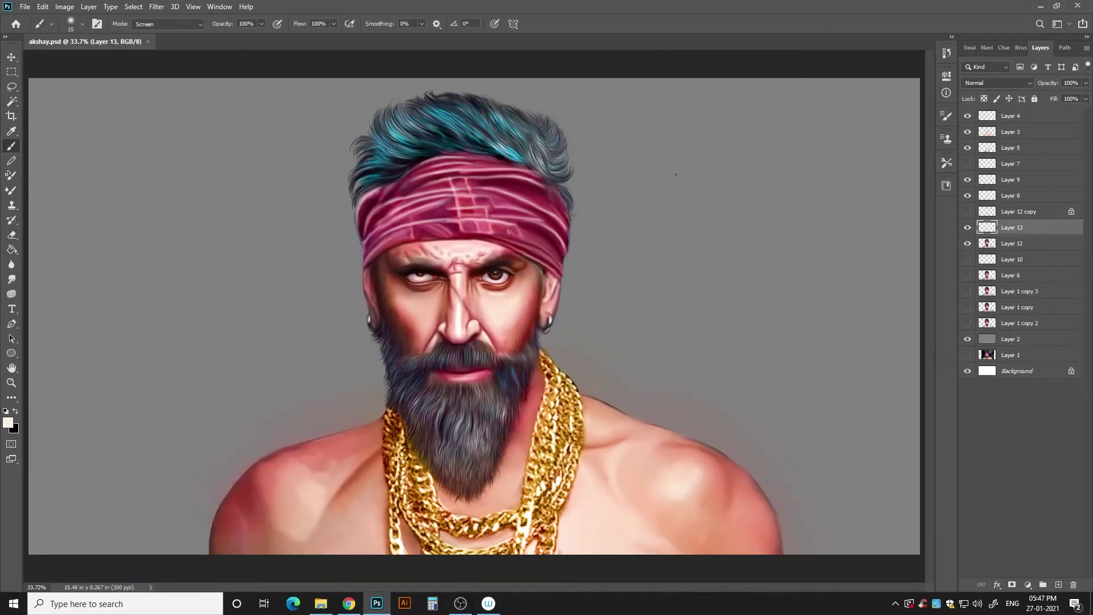
{"action": "scroll", "coordinate": [443, 354], "scroll_direction": "up", "scroll_amount": 5}
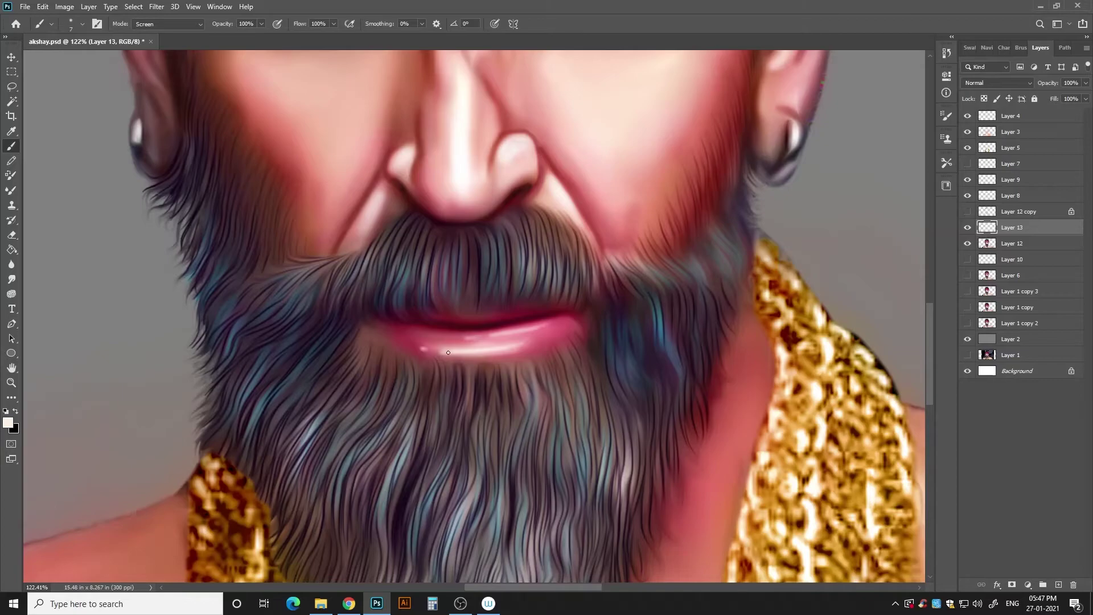
{"action": "key", "text": "ctrl+0"}
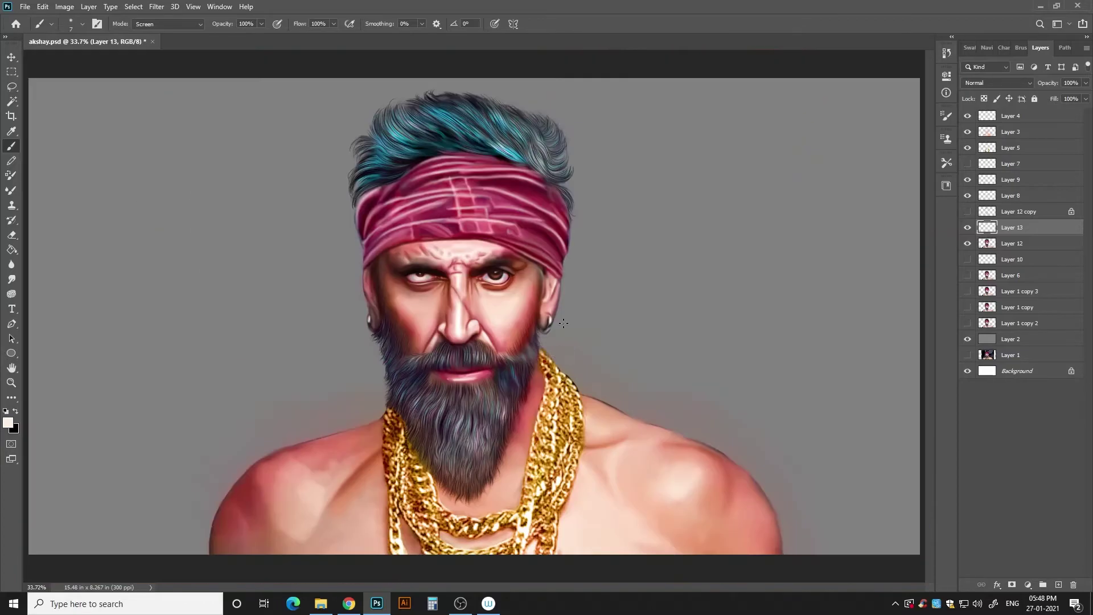
{"action": "scroll", "coordinate": [615, 203], "scroll_direction": "up", "scroll_amount": 3}
{"action": "left_click", "coordinate": [1010, 147]}
{"action": "key", "text": "ctrl+j"}
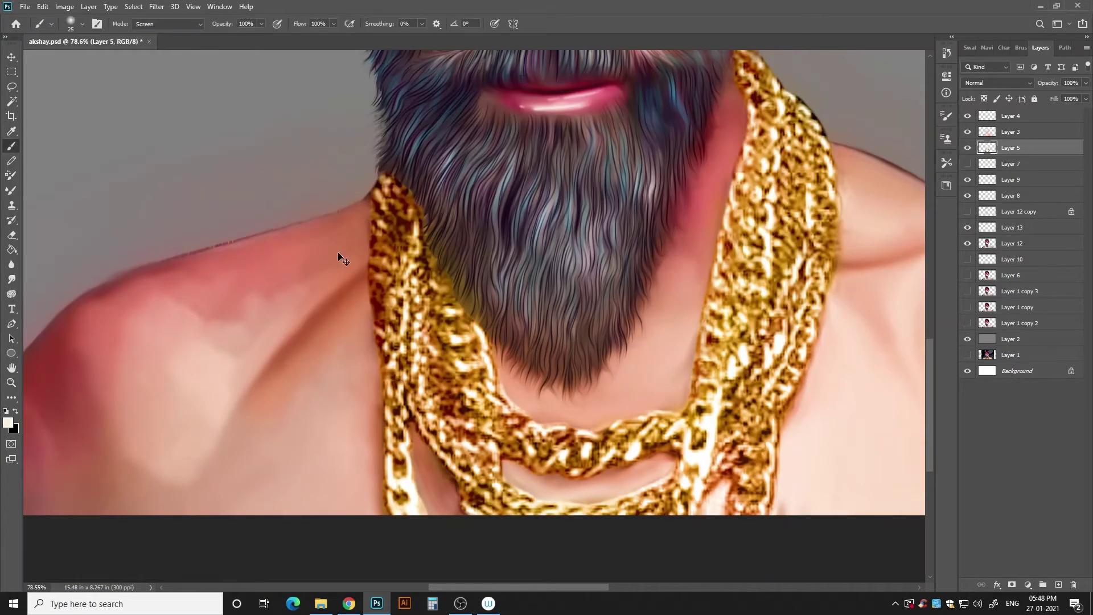
- Hide the duplicate chain layer and set the Smudge tool to low strength on Layer 5
{"action": "left_click", "coordinate": [967, 147]}
{"action": "left_click", "coordinate": [986, 164]}
{"action": "left_click", "coordinate": [12, 279]}
{"action": "right_click", "coordinate": [390, 301]}
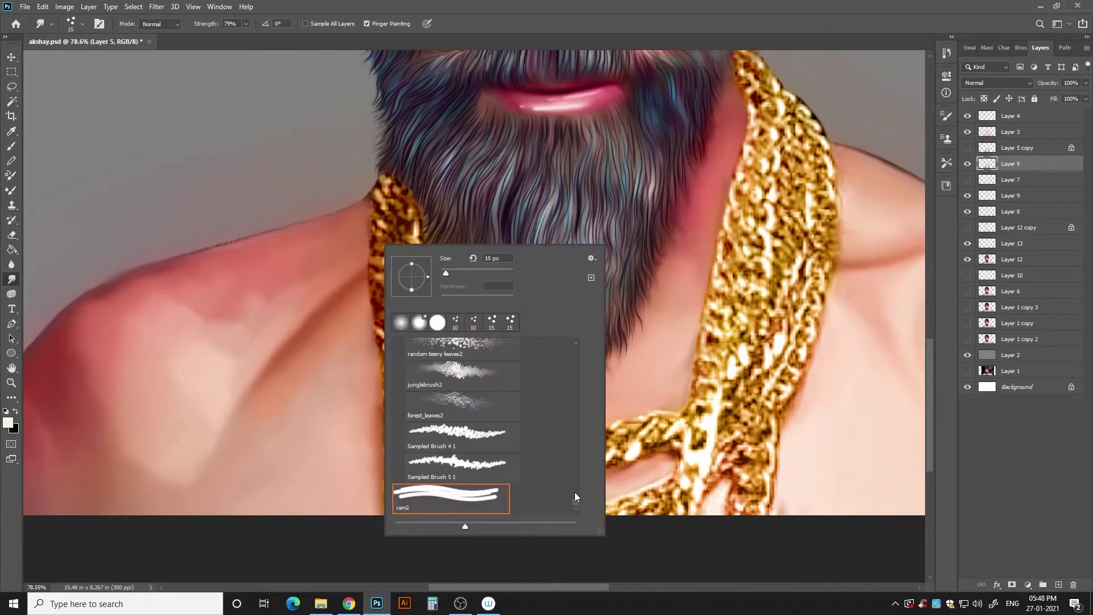
{"action": "key", "text": "Escape"}
{"action": "scroll", "coordinate": [396, 466], "scroll_direction": "up", "scroll_amount": 5}
{"action": "key", "text": "4"}
{"action": "key", "text": "8"}
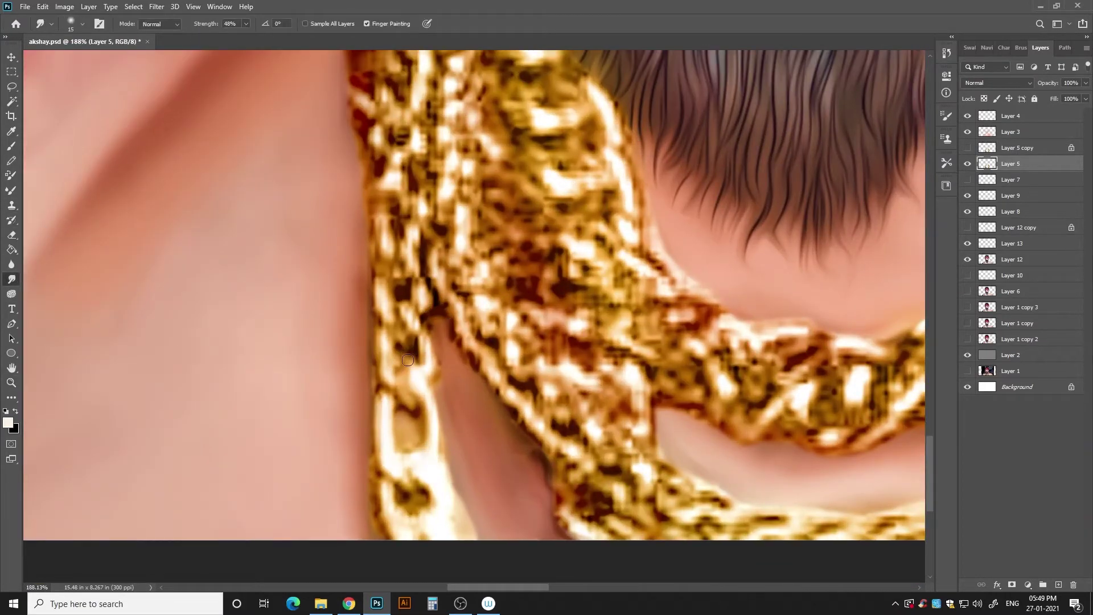
{"action": "scroll", "coordinate": [393, 365], "scroll_direction": "down", "scroll_amount": 3}
{"action": "scroll", "coordinate": [382, 275], "scroll_direction": "up", "scroll_amount": 3}
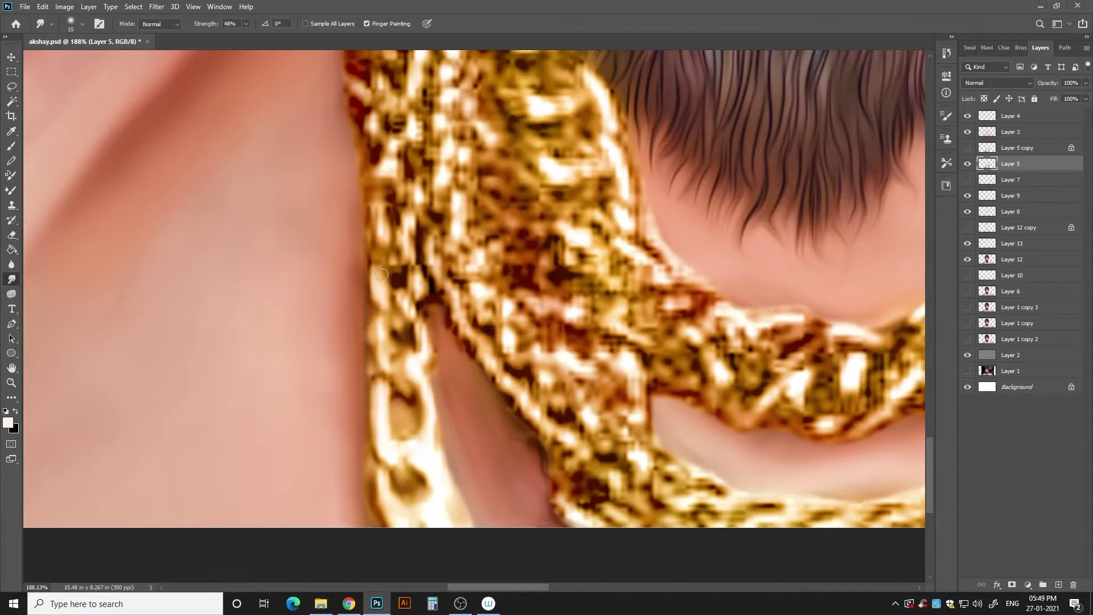
{"action": "scroll", "coordinate": [453, 234], "scroll_direction": "up", "scroll_amount": 5}
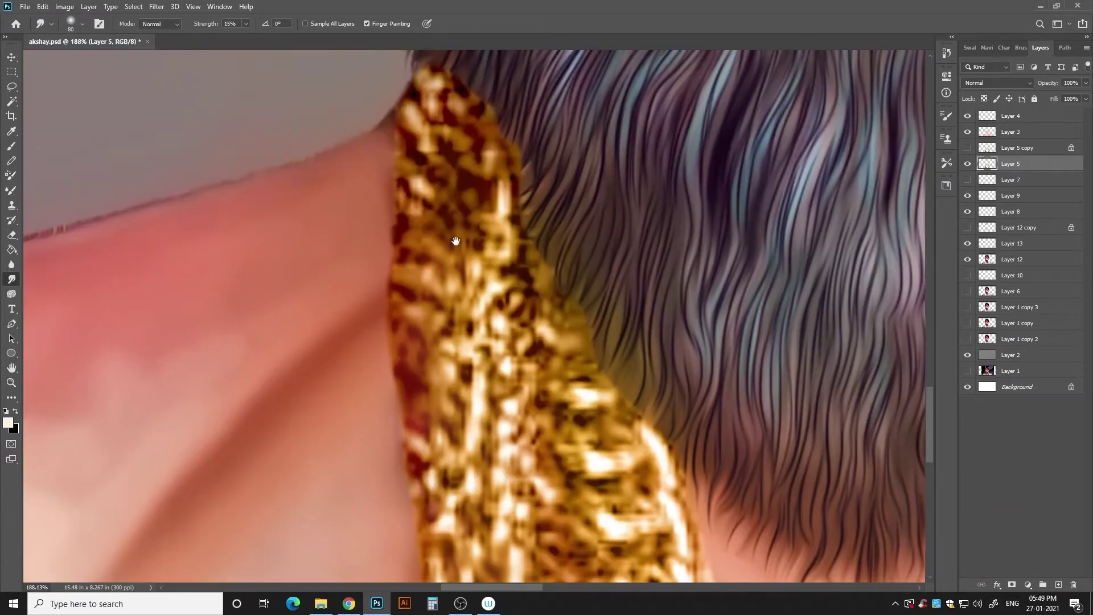
{"action": "key", "text": "1"}
{"action": "key", "text": "5"}
- Move Layer 5 below Layer 12, enlarge the smudge brush and adjust its strength
{"action": "left_click_drag", "start_coordinate": [1028, 168], "coordinate": [1024, 246]}
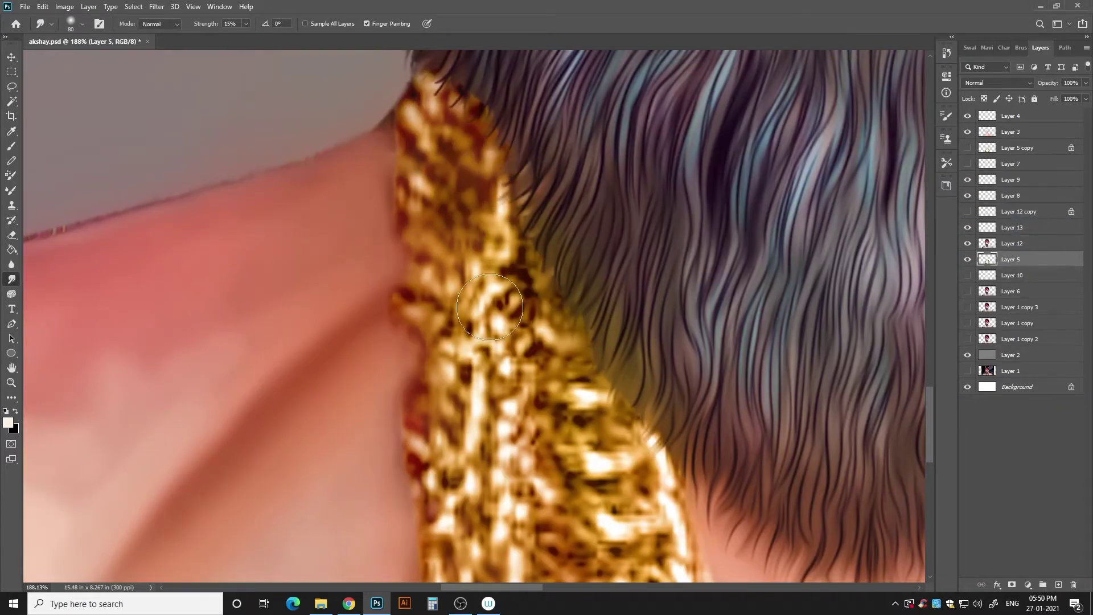
{"action": "scroll", "coordinate": [477, 338], "scroll_direction": "down", "scroll_amount": 3}
{"action": "key", "text": "ctrl+bracketleft"}
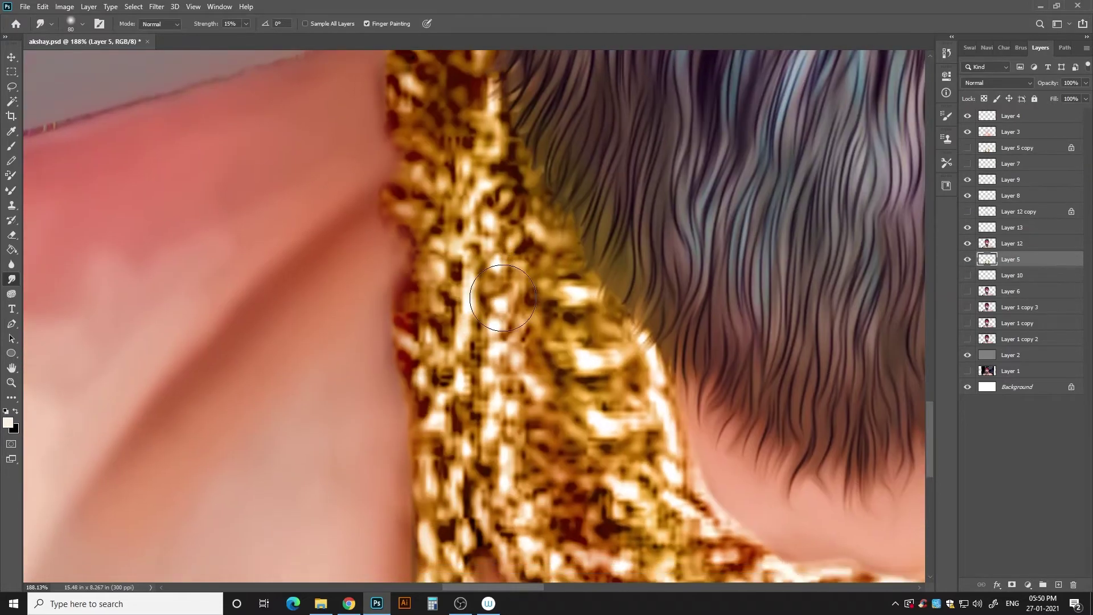
{"action": "scroll", "coordinate": [445, 133], "scroll_direction": "up", "scroll_amount": 3}
{"action": "key", "text": "bracketright"}
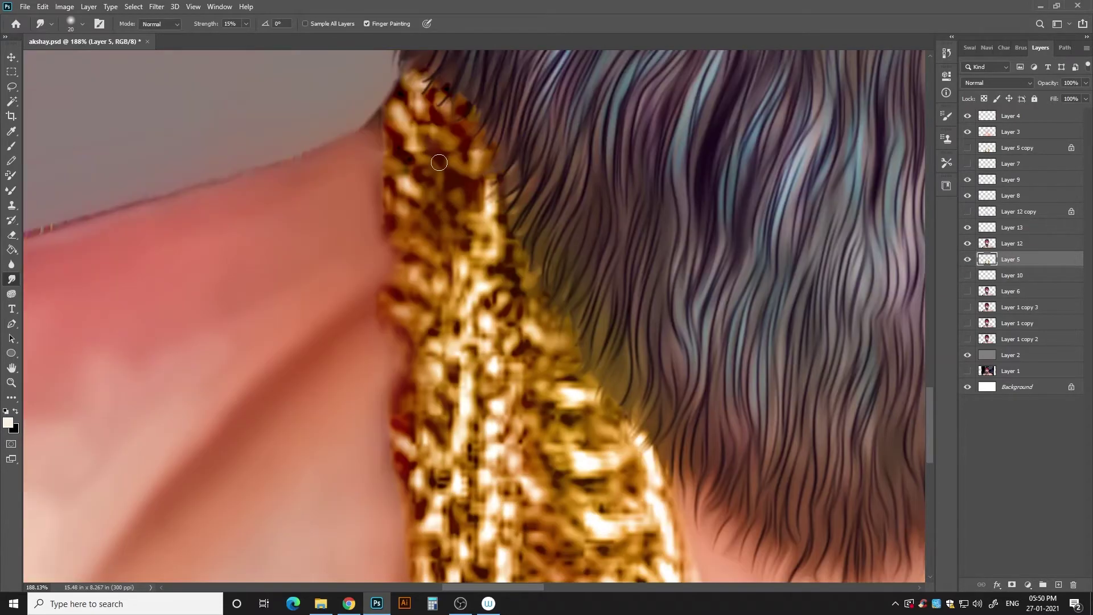
{"action": "scroll", "coordinate": [438, 270], "scroll_direction": "down", "scroll_amount": 5}
{"action": "key", "text": "3"}
{"action": "key", "text": "9"}
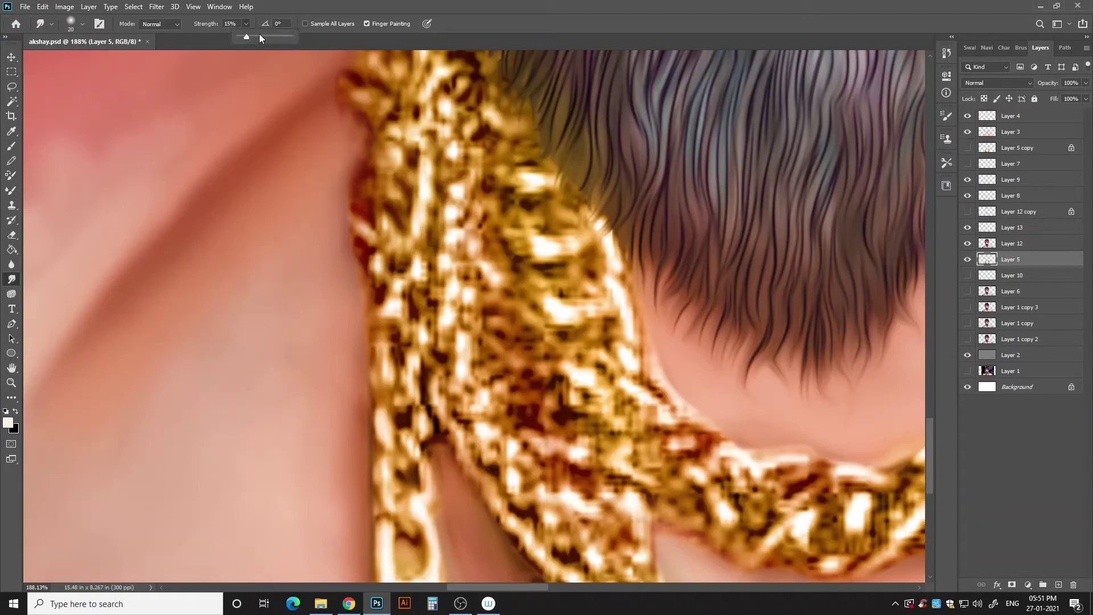
{"action": "left_click", "coordinate": [969, 116]}
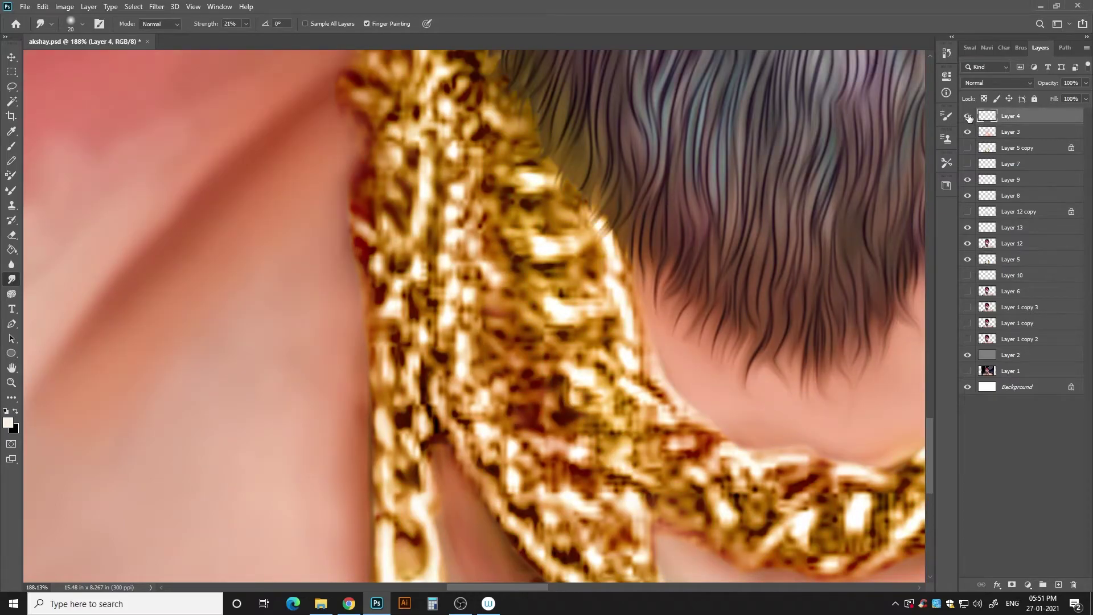
- Smudge the left and lower-left edges of the gold chain into softer streaks
{"action": "key", "text": "ctrl+0"}
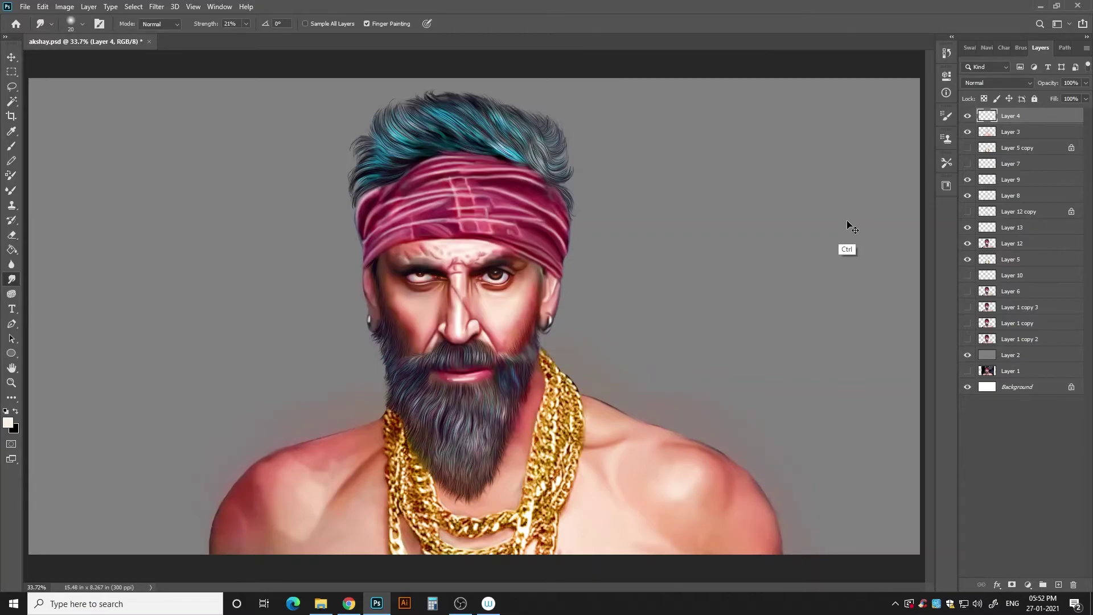
{"action": "left_click", "coordinate": [500, 360]}
{"action": "left_click", "coordinate": [477, 342]}
{"action": "left_click", "coordinate": [11, 279]}
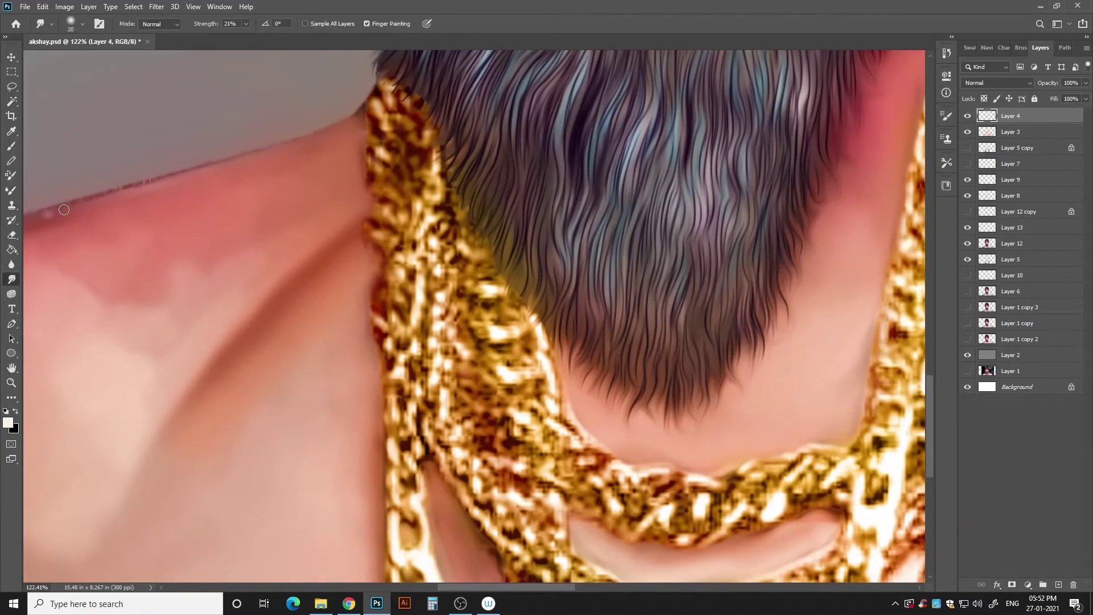
{"action": "left_click", "coordinate": [1028, 264]}
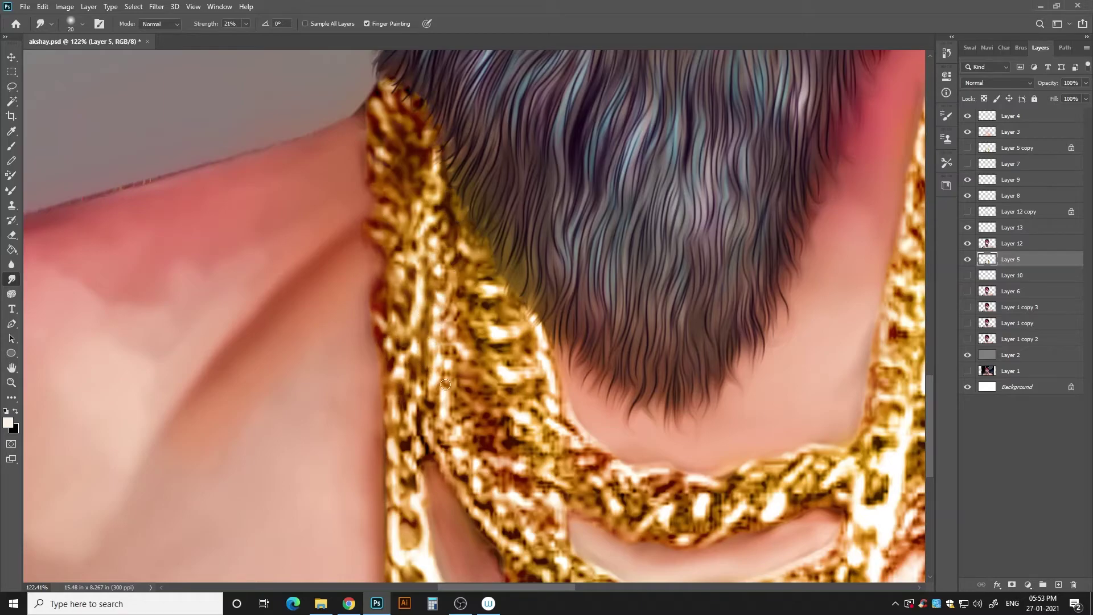
{"action": "scroll", "coordinate": [482, 251], "scroll_direction": "down", "scroll_amount": 5}
{"action": "left_click_drag", "start_coordinate": [380, 293], "coordinate": [377, 354]}
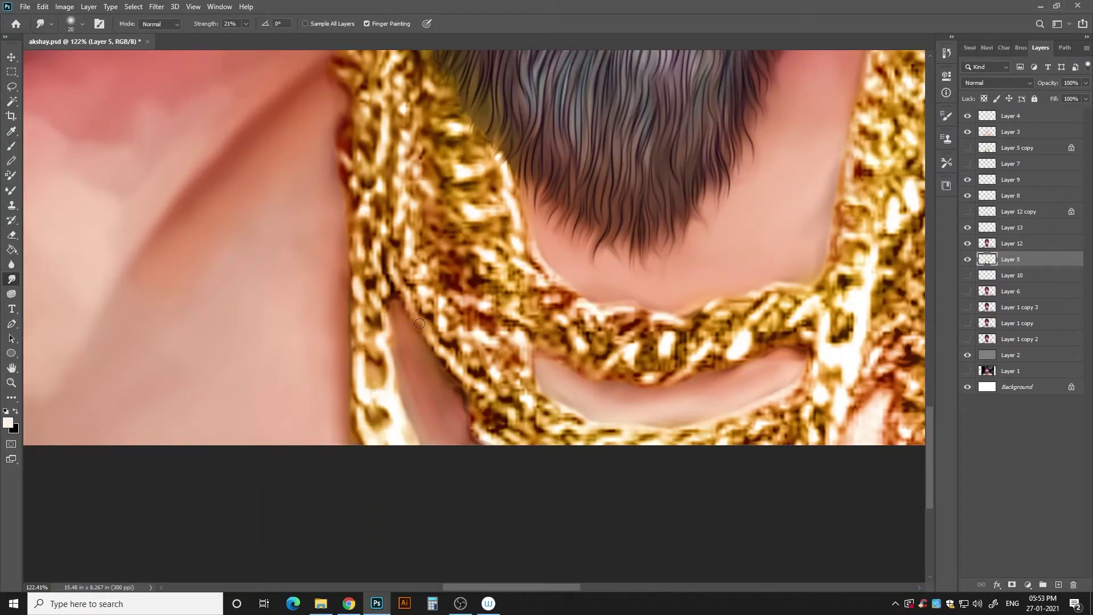
{"action": "left_click_drag", "start_coordinate": [472, 280], "coordinate": [490, 248]}
{"action": "left_click_drag", "start_coordinate": [538, 276], "coordinate": [489, 322]}
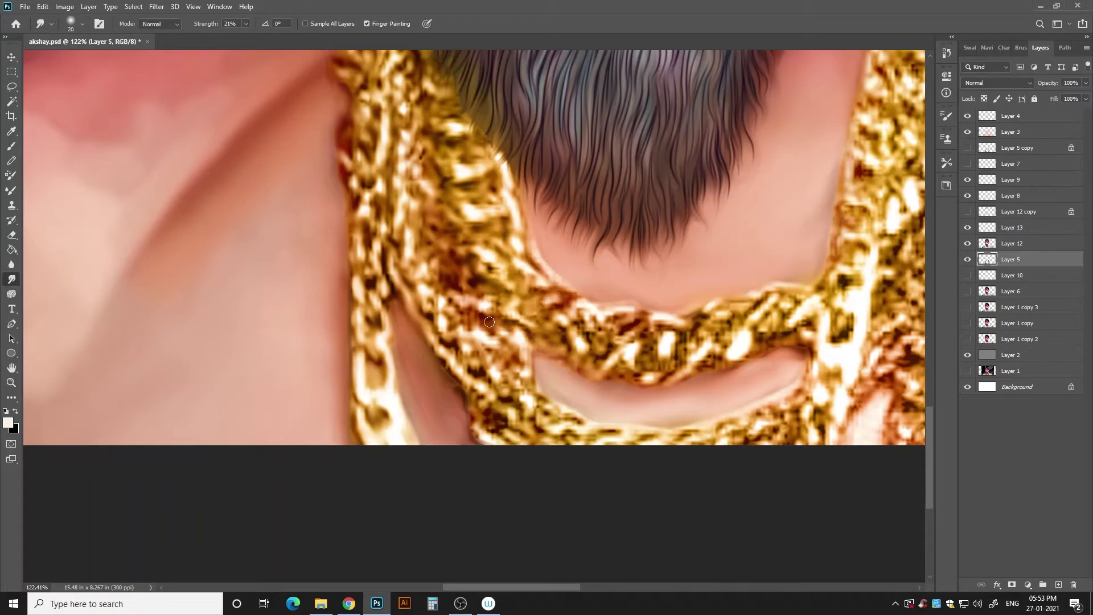
{"action": "left_click_drag", "start_coordinate": [467, 371], "coordinate": [552, 420]}
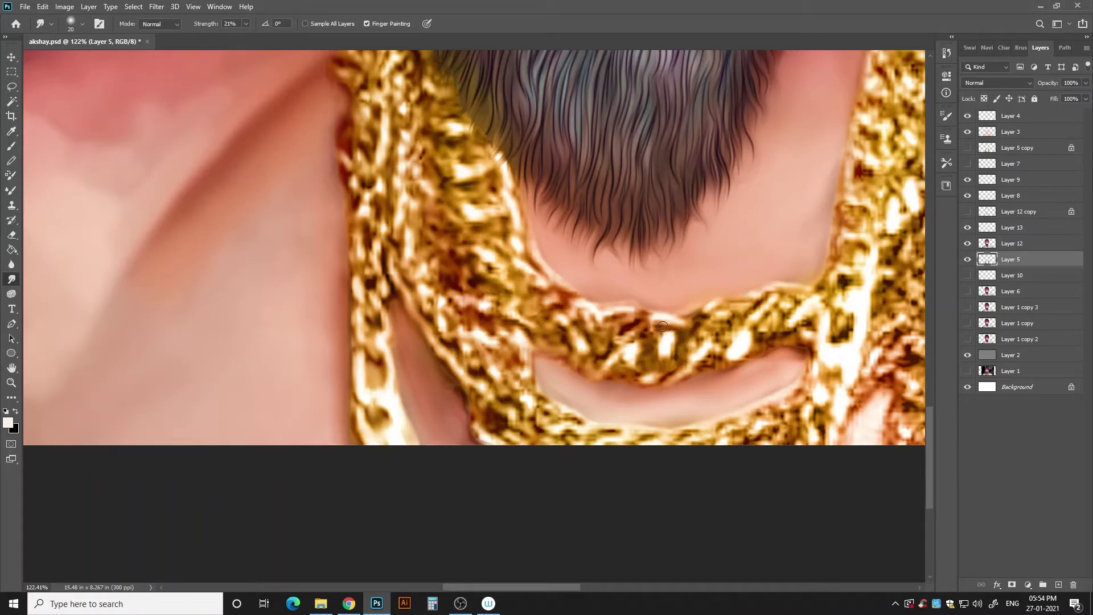
- Smear the right chain strand and links down the neck into soft streaks
{"action": "mouse_move", "coordinate": [775, 427]}
{"action": "left_mouse_down"}
{"action": "mouse_move", "coordinate": [604, 342]}
{"action": "mouse_move", "coordinate": [671, 250]}
{"action": "left_mouse_up"}
{"action": "mouse_move", "coordinate": [734, 342]}
{"action": "left_mouse_down"}
{"action": "mouse_move", "coordinate": [758, 258]}
{"action": "mouse_move", "coordinate": [764, 160]}
{"action": "left_mouse_up"}
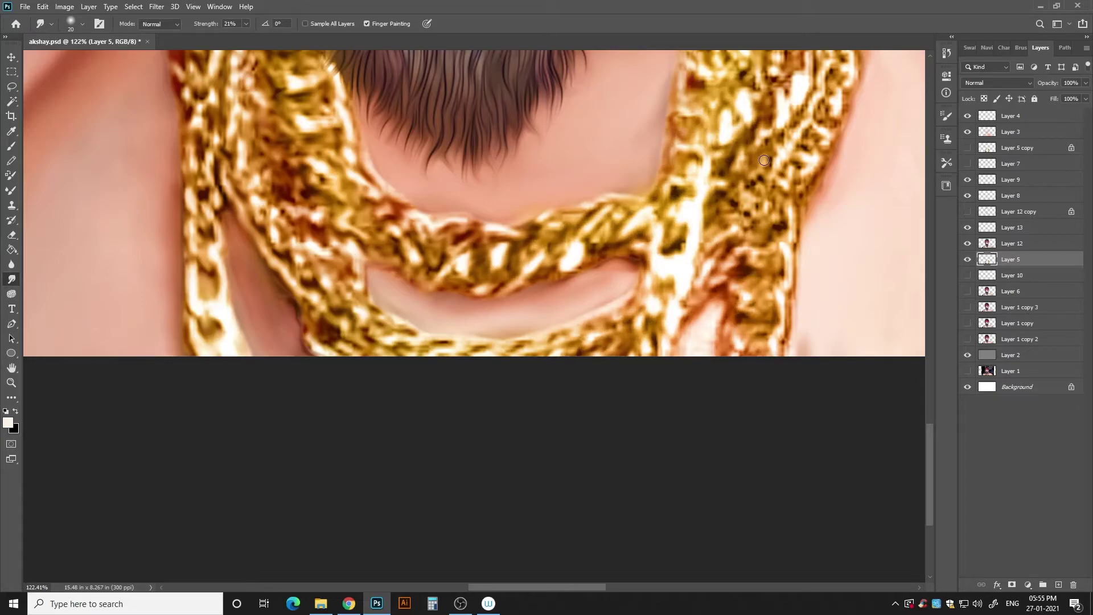
{"action": "scroll", "coordinate": [764, 160], "scroll_direction": "up", "scroll_amount": 2}
{"action": "left_click_drag", "start_coordinate": [689, 211], "coordinate": [576, 109]}
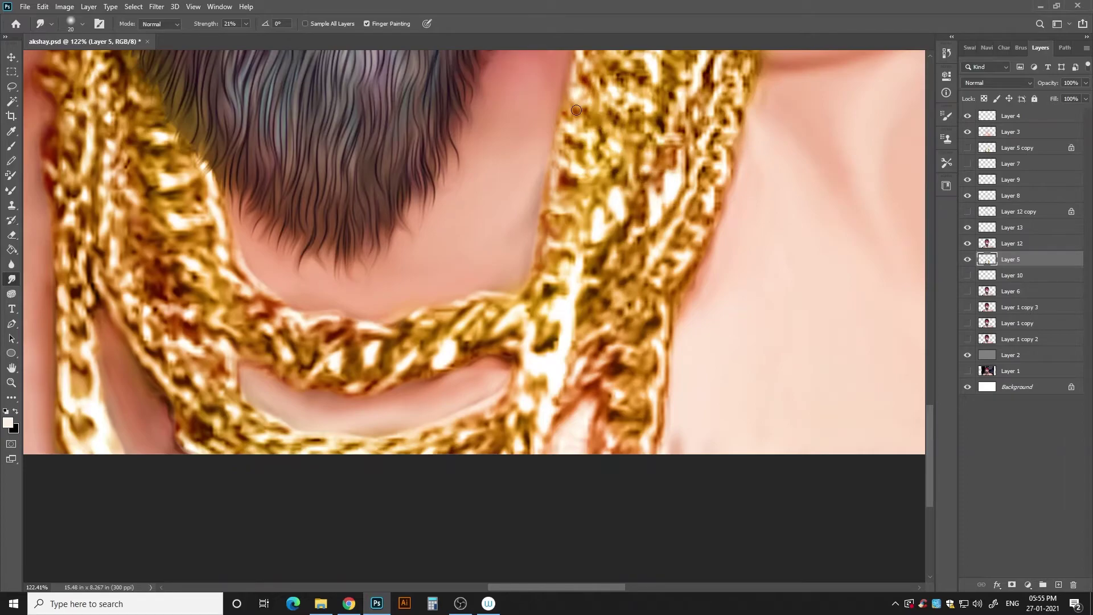
{"action": "scroll", "coordinate": [576, 109], "scroll_direction": "up", "scroll_amount": 2}
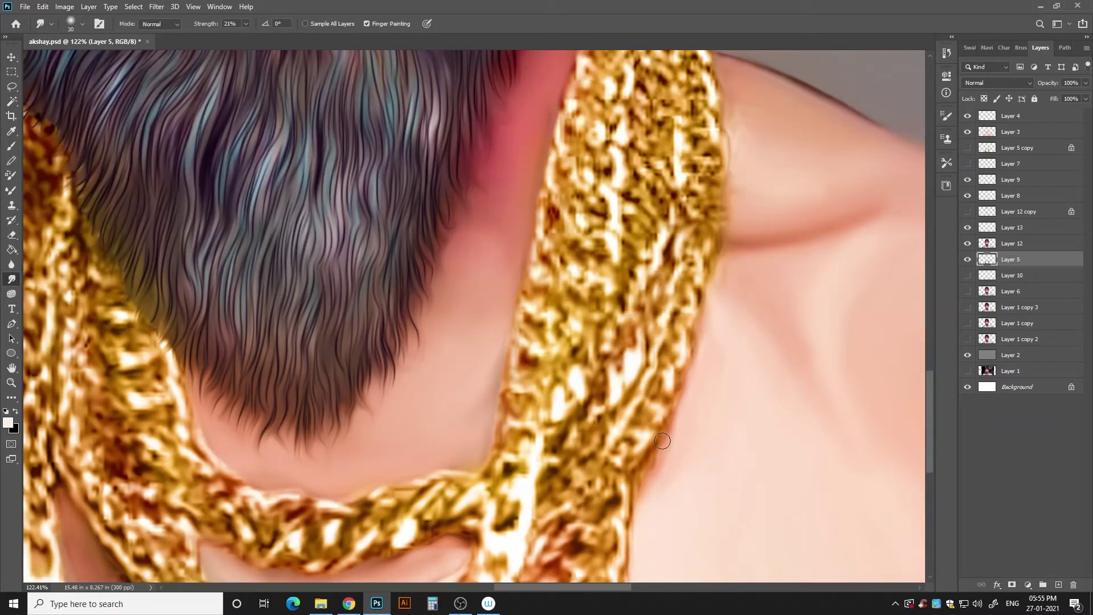
{"action": "left_click_drag", "start_coordinate": [706, 193], "coordinate": [655, 85]}
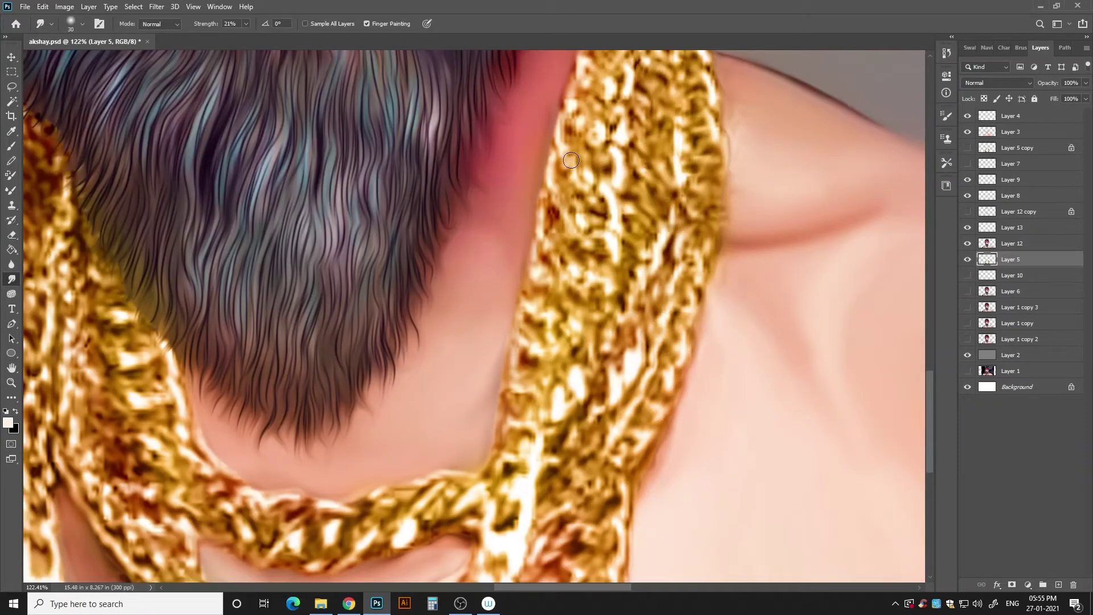
{"action": "scroll", "coordinate": [571, 160], "scroll_direction": "up", "scroll_amount": 5}
{"action": "left_click_drag", "start_coordinate": [618, 231], "coordinate": [615, 340]}
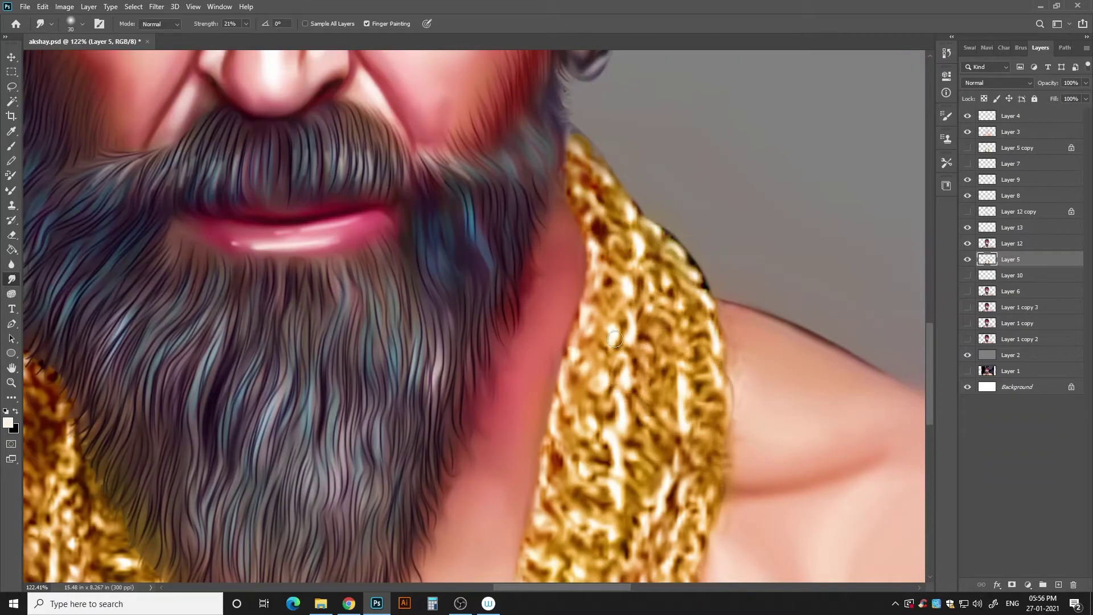
- Darken the shadows along the left chain with a Multiply brush
{"action": "key", "text": "ctrl+0"}
{"action": "key", "text": "z"}
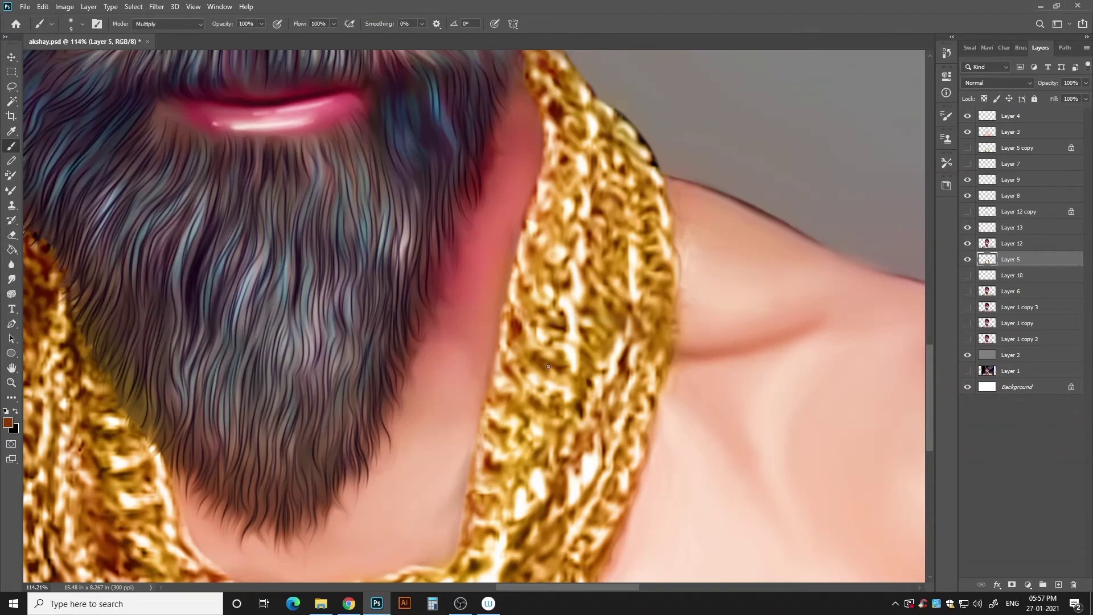
{"action": "left_click_drag", "start_coordinate": [629, 311], "coordinate": [622, 260]}
{"action": "scroll", "coordinate": [623, 260], "scroll_direction": "down", "scroll_amount": 3}
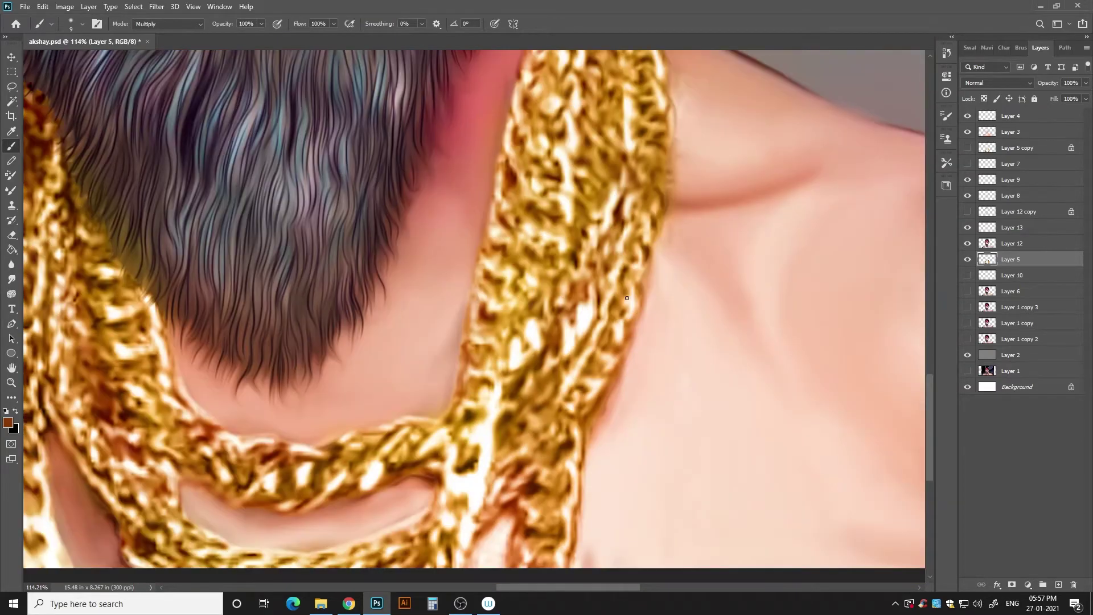
{"action": "scroll", "coordinate": [627, 297], "scroll_direction": "down", "scroll_amount": 3}
{"action": "scroll", "coordinate": [627, 298], "scroll_direction": "left", "scroll_amount": 3}
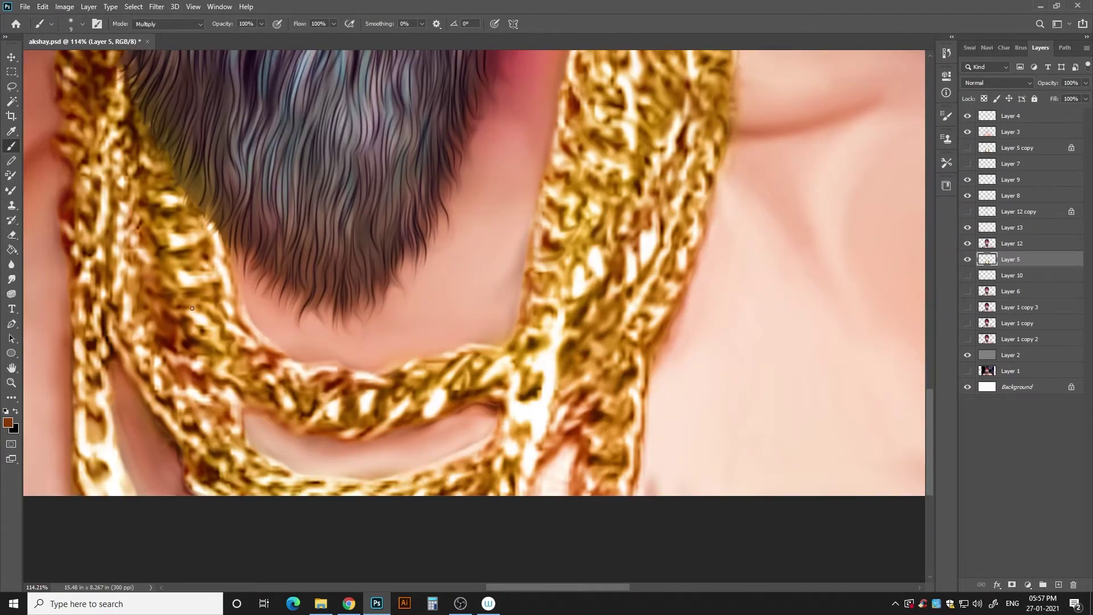
{"action": "left_click_drag", "start_coordinate": [127, 268], "coordinate": [94, 489]}
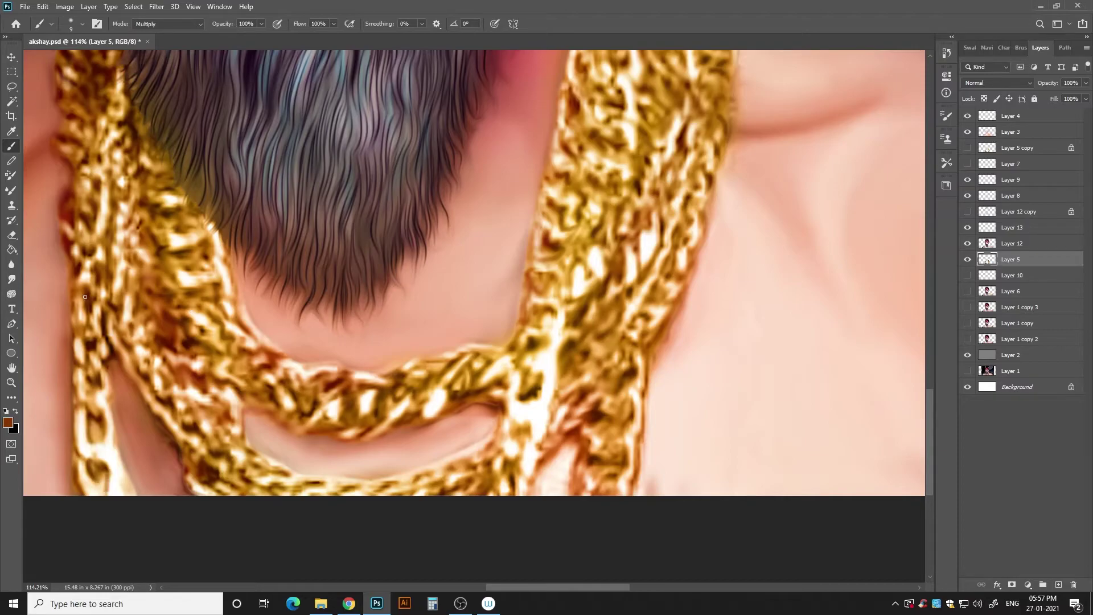
- On Layer 12, darken the beard's left side and the neck beside the chain
{"action": "scroll", "coordinate": [622, 360], "scroll_direction": "up", "scroll_amount": 4}
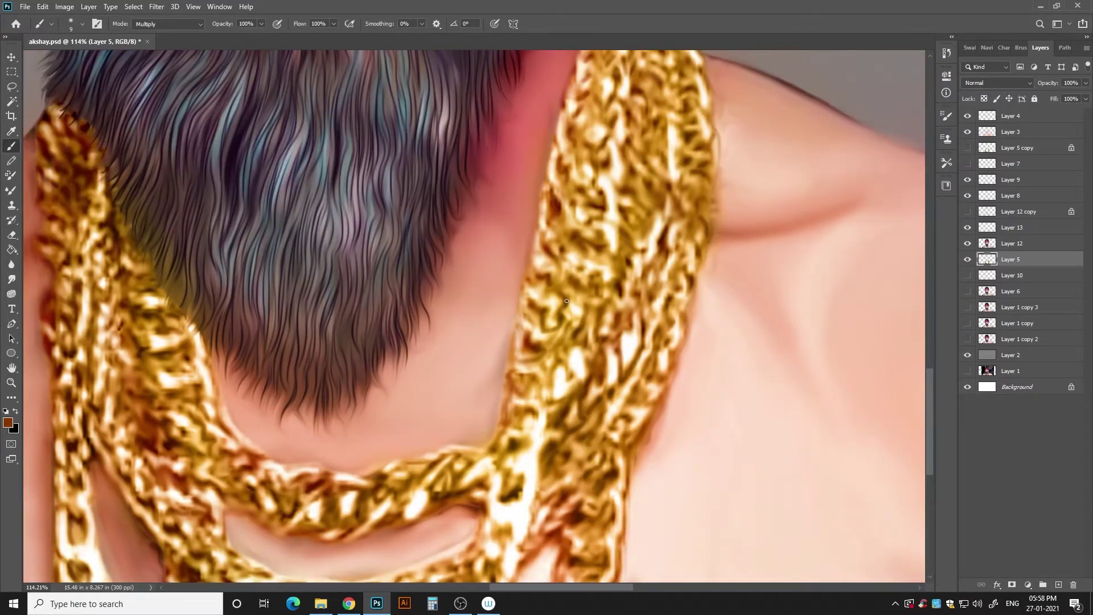
{"action": "key", "text": "ctrl+0"}
{"action": "scroll", "coordinate": [520, 491], "scroll_direction": "up", "scroll_amount": 3}
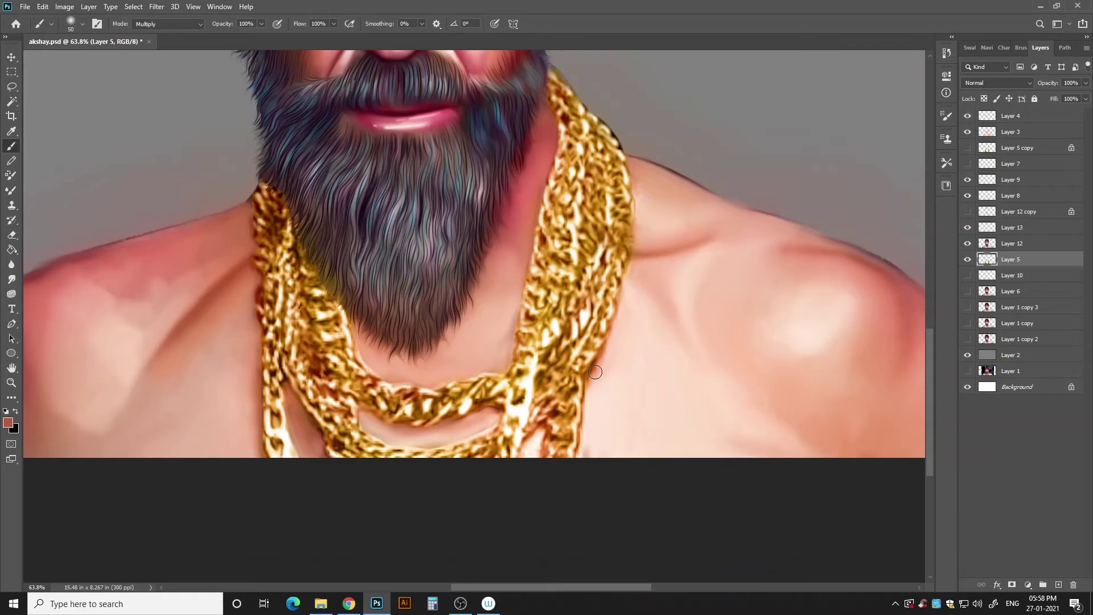
{"action": "key", "text": "alt+bracketright"}
{"action": "left_click_drag", "start_coordinate": [296, 205], "coordinate": [399, 360]}
{"action": "left_click_drag", "start_coordinate": [554, 120], "coordinate": [539, 271]}
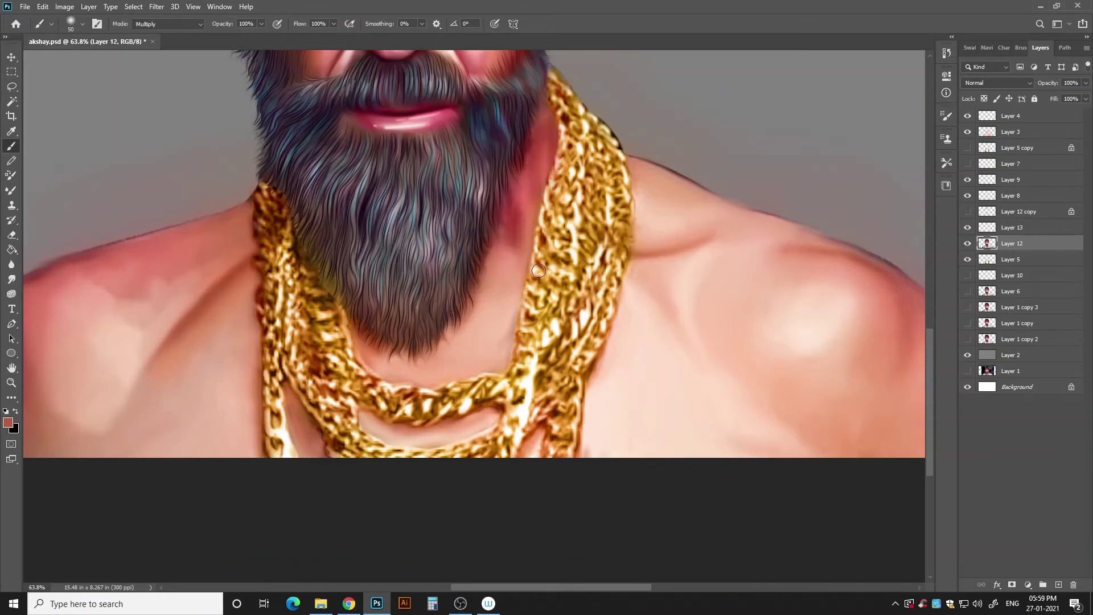
{"action": "scroll", "coordinate": [564, 308], "scroll_direction": "down", "scroll_amount": 1}
{"action": "key", "text": "e"}
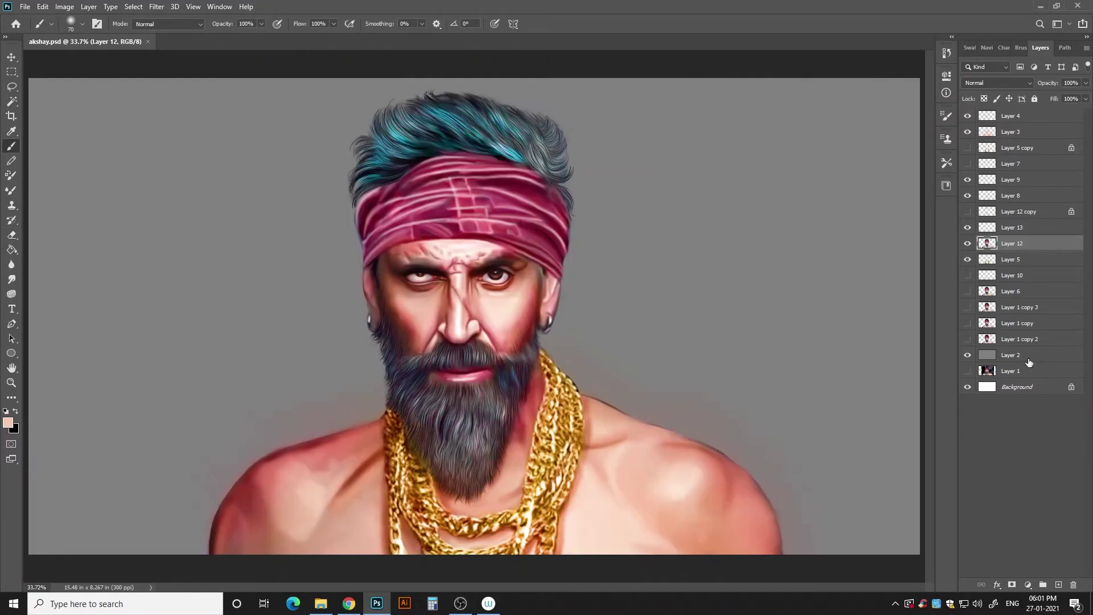
- Zoom out to 25% and choose a large smoky Charcoal Large Smear brush preset
{"action": "key", "text": "ctrl+minus"}
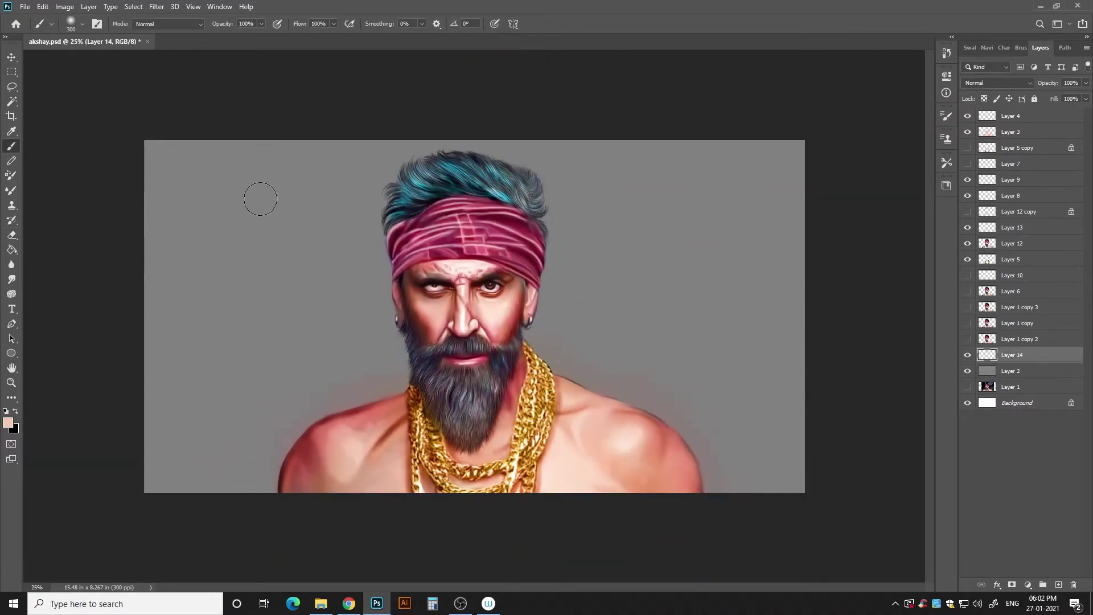
{"action": "right_click", "coordinate": [268, 244]}
{"action": "scroll", "coordinate": [370, 433], "scroll_direction": "down", "scroll_amount": 5}
{"action": "double_click", "coordinate": [364, 495]}
{"action": "right_click", "coordinate": [294, 301]}
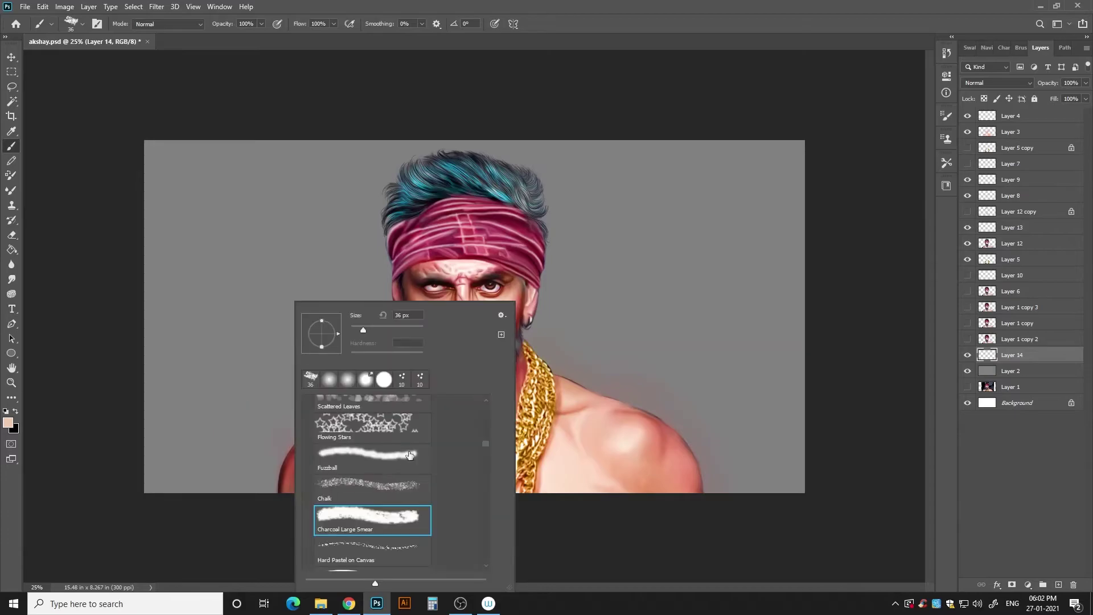
{"action": "double_click", "coordinate": [409, 455]}
{"action": "right_click", "coordinate": [296, 308]}
{"action": "scroll", "coordinate": [370, 456], "scroll_direction": "down", "scroll_amount": 2}
{"action": "double_click", "coordinate": [370, 484]}
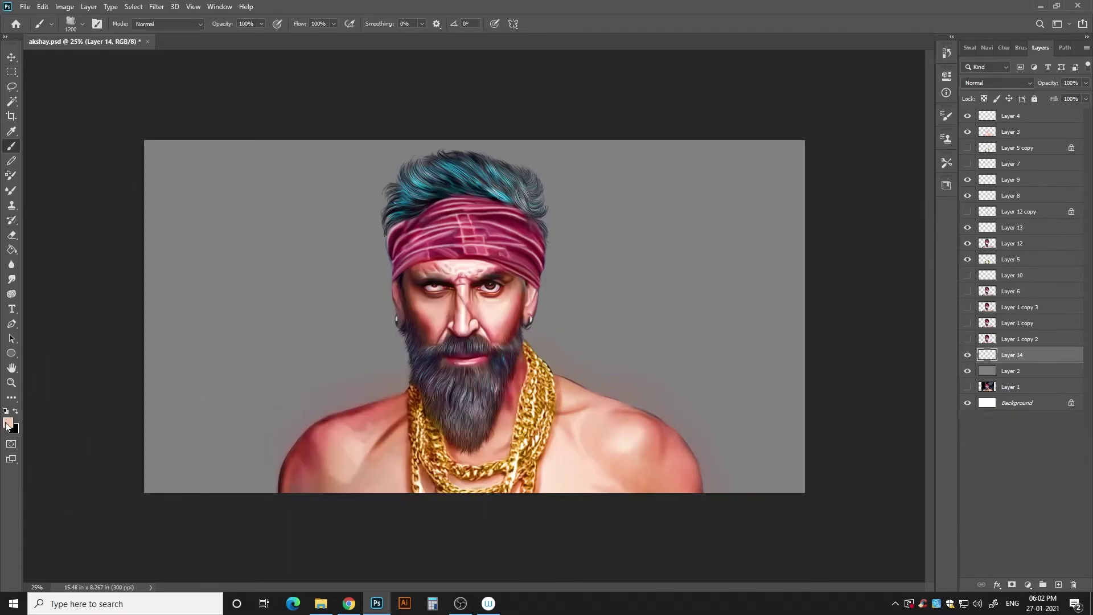
- Paint dark crimson and purple smoke across the grey background
{"action": "left_click", "coordinate": [8, 422]}
{"action": "left_click", "coordinate": [659, 134]}
{"action": "left_click_drag", "start_coordinate": [342, 375], "coordinate": [227, 398]}
{"action": "mouse_move", "coordinate": [740, 370]}
{"action": "left_mouse_down"}
{"action": "mouse_move", "coordinate": [253, 467]}
{"action": "mouse_move", "coordinate": [683, 342]}
{"action": "left_mouse_up"}
{"action": "left_click", "coordinate": [8, 422]}
{"action": "left_click", "coordinate": [658, 134]}
{"action": "left_click_drag", "start_coordinate": [245, 199], "coordinate": [740, 228]}
{"action": "left_click_drag", "start_coordinate": [744, 342], "coordinate": [299, 349]}
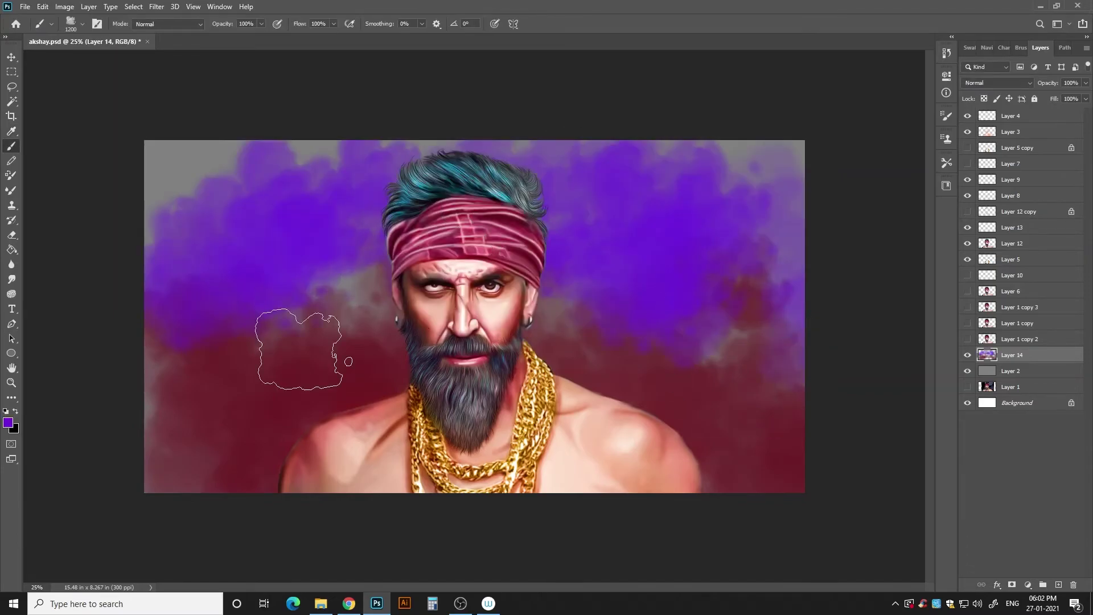
- Add crimson smoke low, green smoke up top and red smoke through the middle
{"action": "left_click", "coordinate": [7, 422]}
{"action": "left_click", "coordinate": [658, 135]}
{"action": "mouse_move", "coordinate": [228, 398]}
{"action": "left_mouse_down"}
{"action": "mouse_move", "coordinate": [768, 364]}
{"action": "mouse_move", "coordinate": [239, 433]}
{"action": "left_mouse_up"}
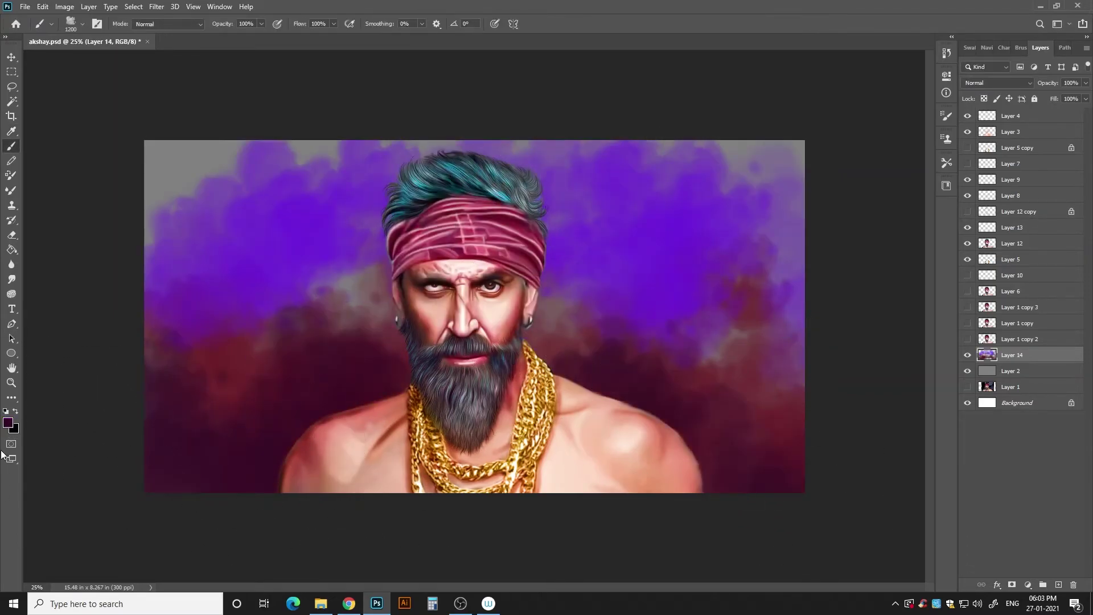
{"action": "left_click", "coordinate": [8, 423]}
{"action": "left_click", "coordinate": [658, 134]}
{"action": "mouse_move", "coordinate": [256, 219]}
{"action": "left_mouse_down"}
{"action": "mouse_move", "coordinate": [805, 353]}
{"action": "mouse_move", "coordinate": [573, 231]}
{"action": "mouse_move", "coordinate": [265, 322]}
{"action": "mouse_move", "coordinate": [740, 319]}
{"action": "left_mouse_up"}
{"action": "left_click", "coordinate": [7, 422]}
{"action": "left_click", "coordinate": [461, 212]}
{"action": "left_click", "coordinate": [659, 135]}
{"action": "left_click_drag", "start_coordinate": [740, 319], "coordinate": [505, 457]}
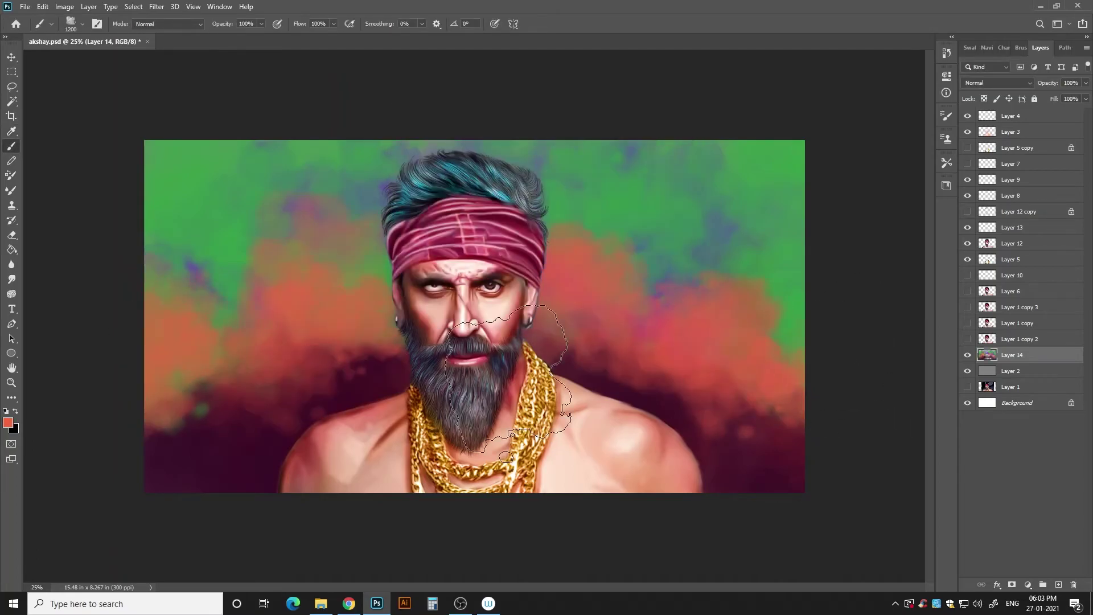
- Tint the top with yellow smoke and add maroon smoke low, undoing the last stroke
{"action": "left_click", "coordinate": [8, 422]}
{"action": "left_click", "coordinate": [432, 171]}
{"action": "left_click", "coordinate": [658, 134]}
{"action": "left_click_drag", "start_coordinate": [804, 146], "coordinate": [188, 165]}
{"action": "left_click_drag", "start_coordinate": [187, 165], "coordinate": [593, 416]}
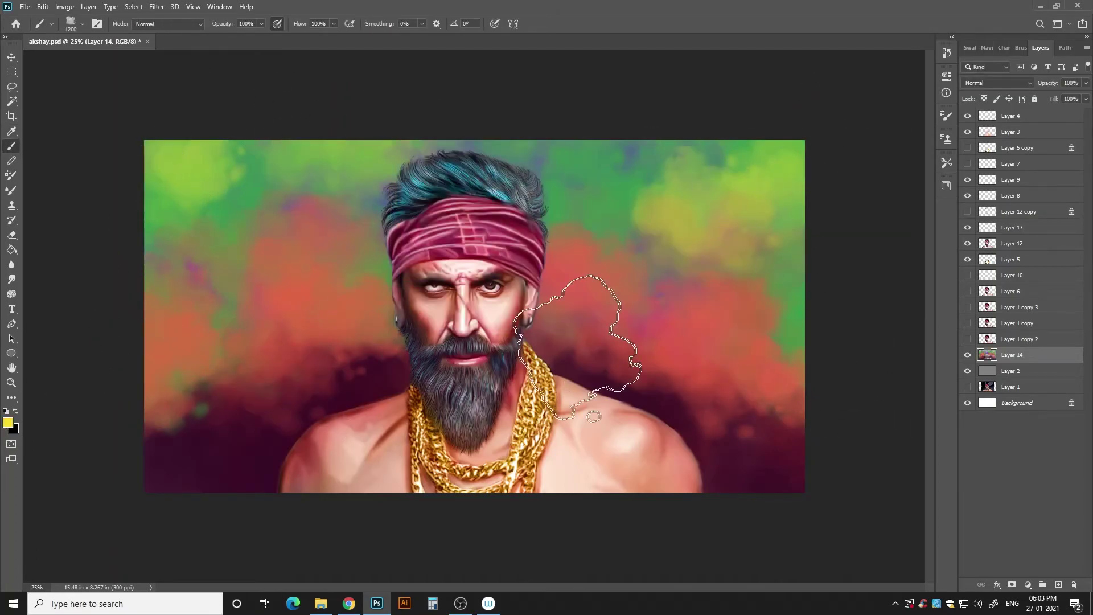
{"action": "left_click", "coordinate": [182, 450], "text": "alt"}
{"action": "mouse_move", "coordinate": [194, 421]}
{"action": "left_mouse_down"}
{"action": "mouse_move", "coordinate": [708, 342]}
{"action": "mouse_move", "coordinate": [541, 256]}
{"action": "left_mouse_up"}
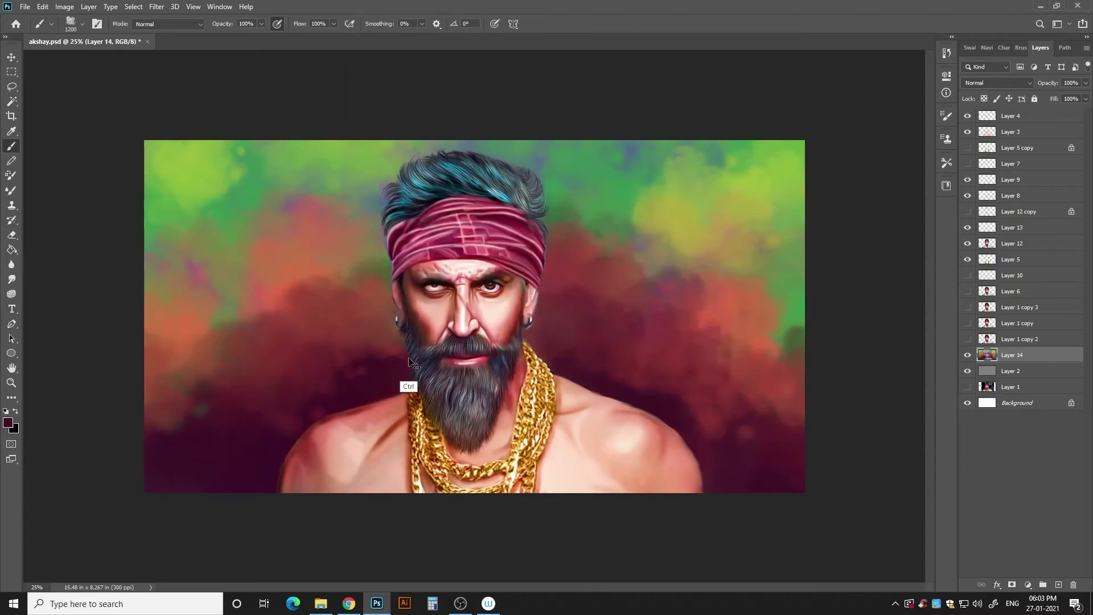
{"action": "key", "text": "ctrl+z"}
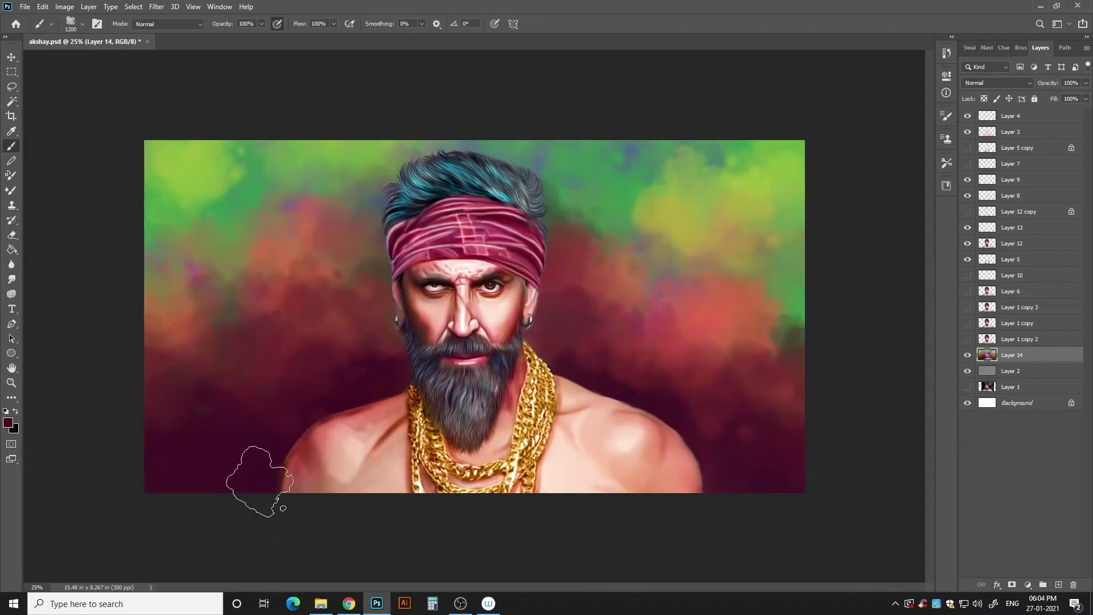
- Add Layer 15, make it visible, and move it above Layer 12
{"action": "left_click", "coordinate": [1011, 243]}
{"action": "key", "text": "ctrl+shift+alt+n"}
{"action": "key", "text": "bracketleft"}
{"action": "key", "text": "bracketleft"}
{"action": "key", "text": "bracketleft"}
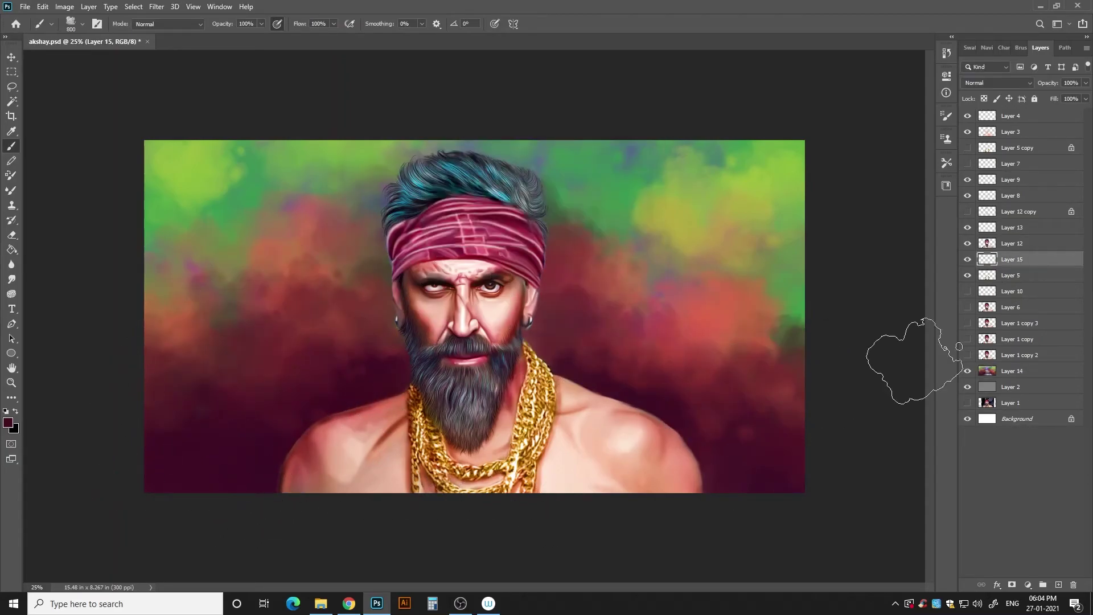
{"action": "left_click", "coordinate": [1011, 244]}
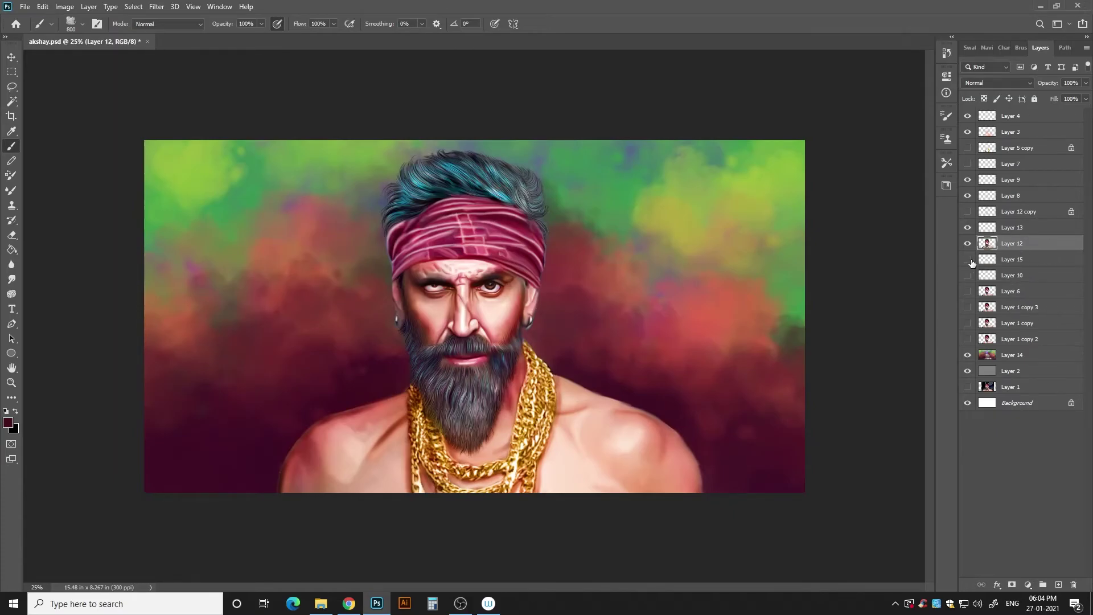
{"action": "left_click", "coordinate": [967, 259]}
{"action": "left_click", "coordinate": [1011, 259]}
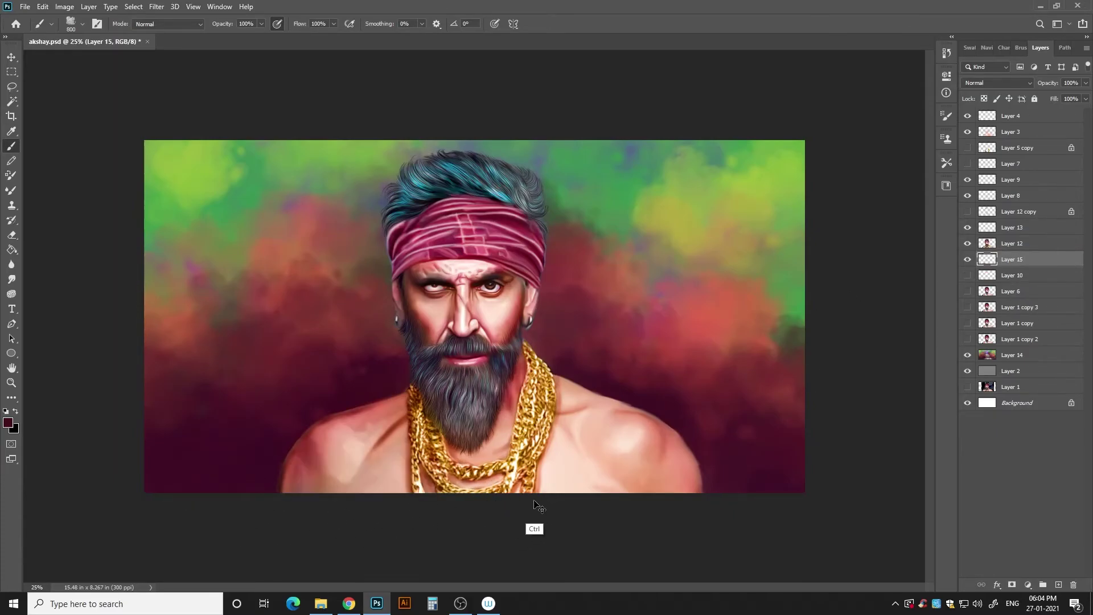
{"action": "left_click_drag", "start_coordinate": [1019, 259], "coordinate": [1019, 242]}
- Darken the bottom edge of the shoulders, then select background Layer 14 for adjustment
{"action": "key", "text": "bracketleft"}
{"action": "key", "text": "bracketleft"}
{"action": "key", "text": "bracketleft"}
{"action": "left_click_drag", "start_coordinate": [459, 511], "coordinate": [685, 516]}
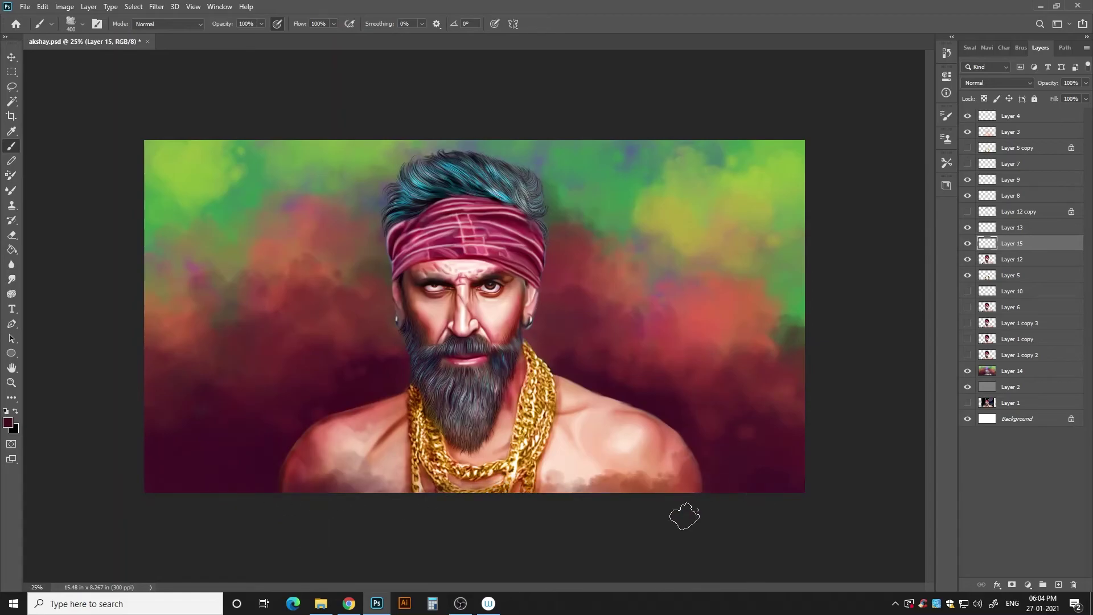
{"action": "key", "text": "bracketright"}
{"action": "key", "text": "bracketright"}
{"action": "key", "text": "bracketright"}
{"action": "left_click_drag", "start_coordinate": [695, 463], "coordinate": [296, 474]}
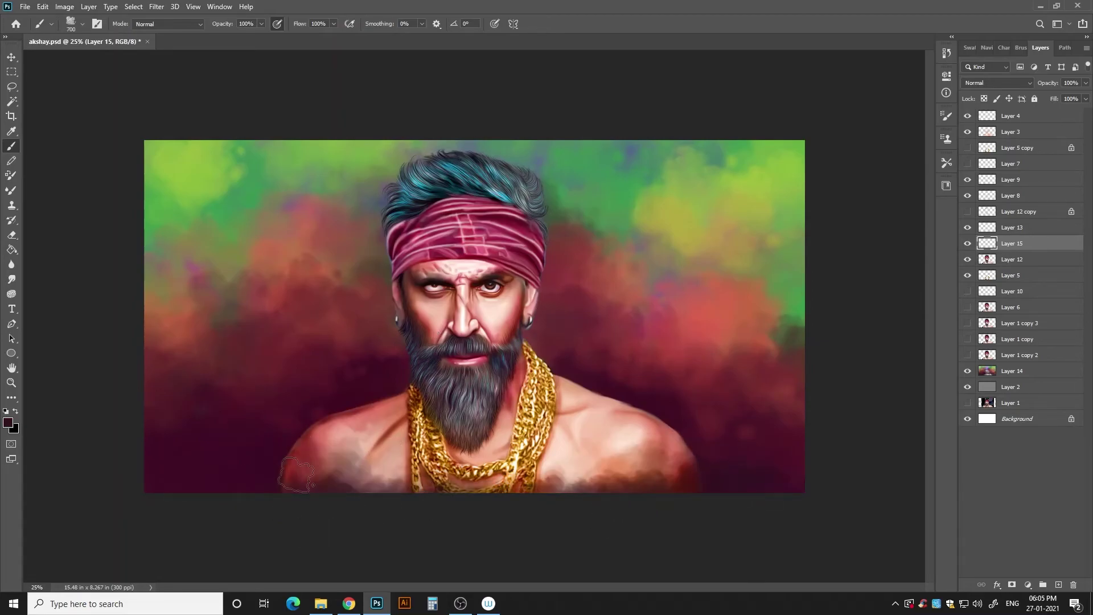
{"action": "left_click_drag", "start_coordinate": [704, 495], "coordinate": [318, 498]}
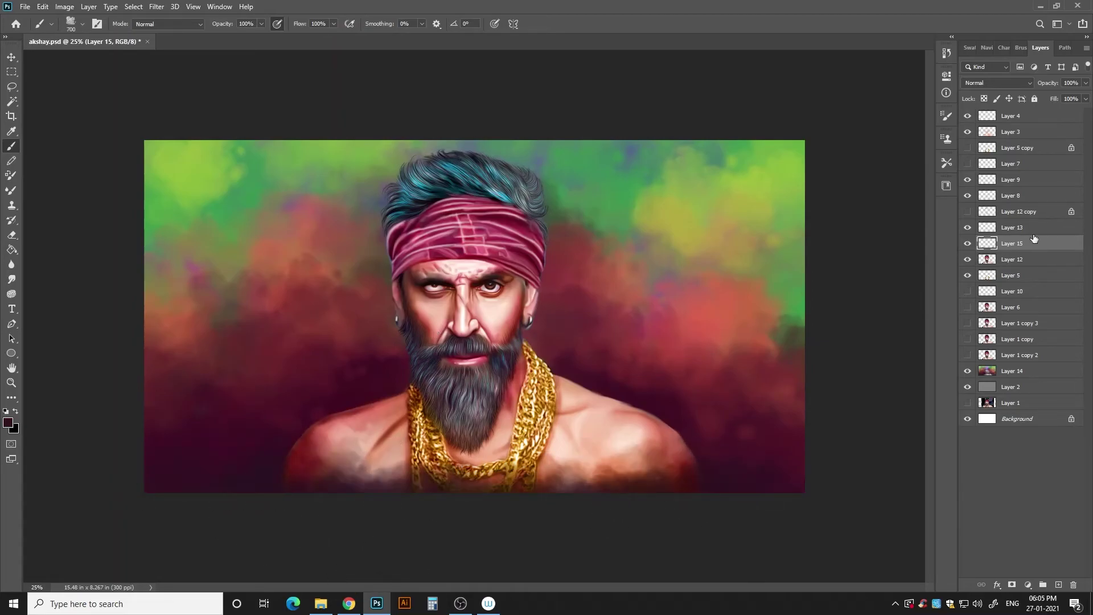
{"action": "left_click", "coordinate": [1019, 371]}
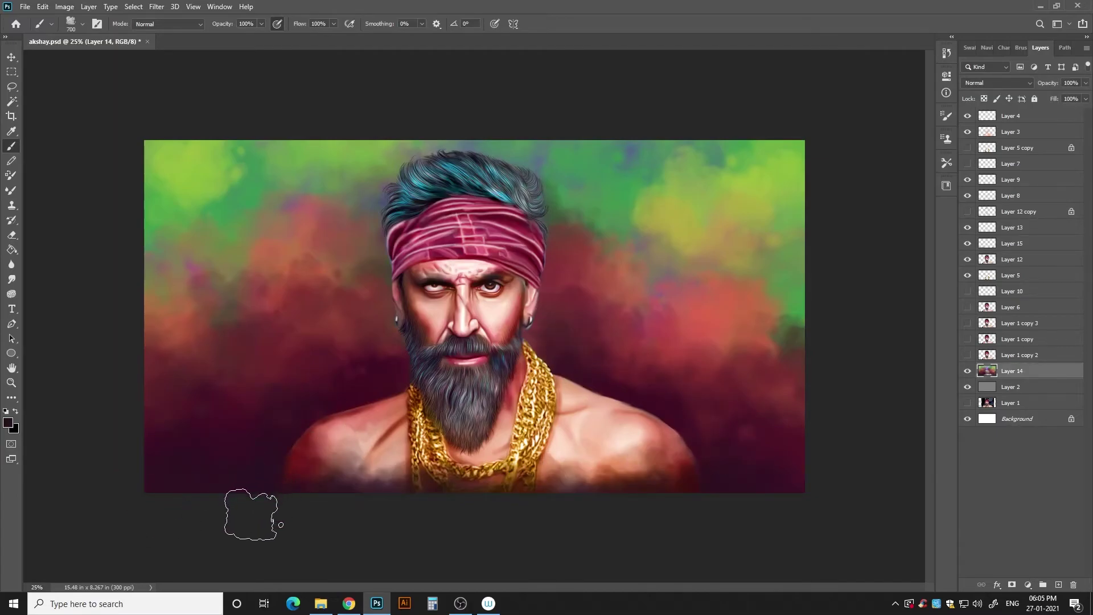
{"action": "key", "text": "ctrl+u"}
- Try Hue +180 on the background, discard it, and pick blue for the brush
{"action": "left_click_drag", "start_coordinate": [790, 292], "coordinate": [857, 292]}
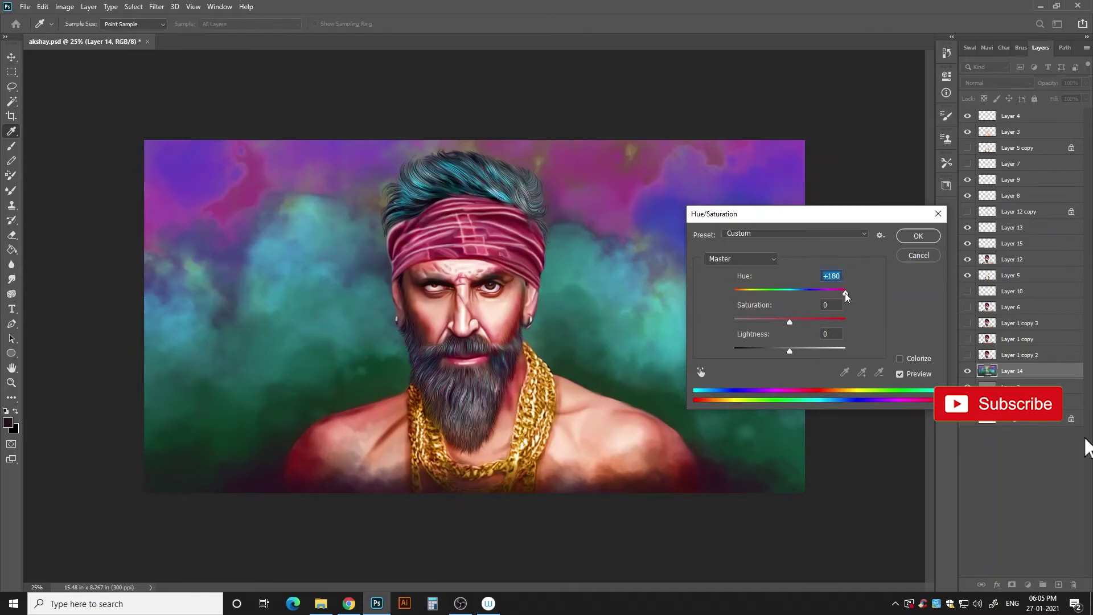
{"action": "left_click_drag", "start_coordinate": [844, 292], "coordinate": [812, 292]}
{"action": "left_click", "coordinate": [917, 236]}
{"action": "left_click", "coordinate": [8, 423]}
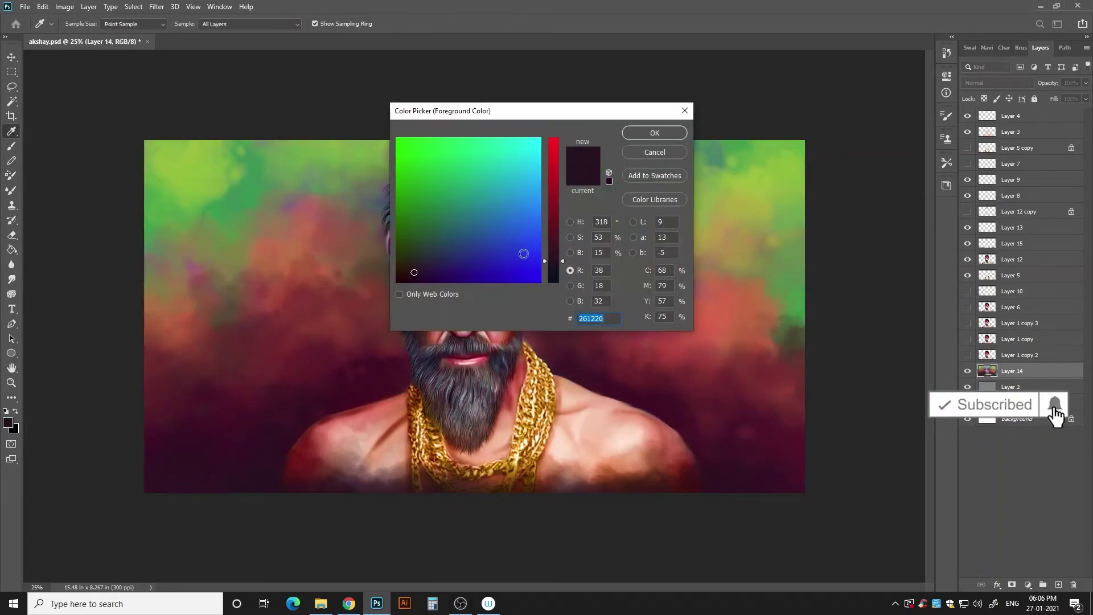
{"action": "left_click", "coordinate": [553, 196]}
{"action": "key", "text": "Return"}
{"action": "key", "text": "b"}
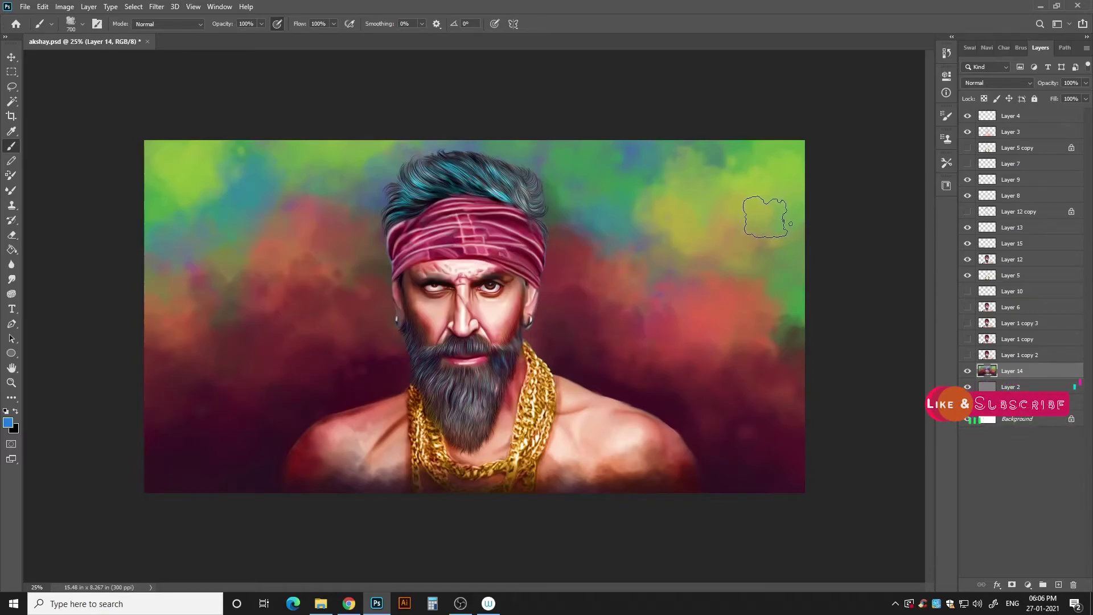
- Switch to a size 175 eraser on Layer 15 and zoom in on the face
{"action": "right_click", "coordinate": [603, 238]}
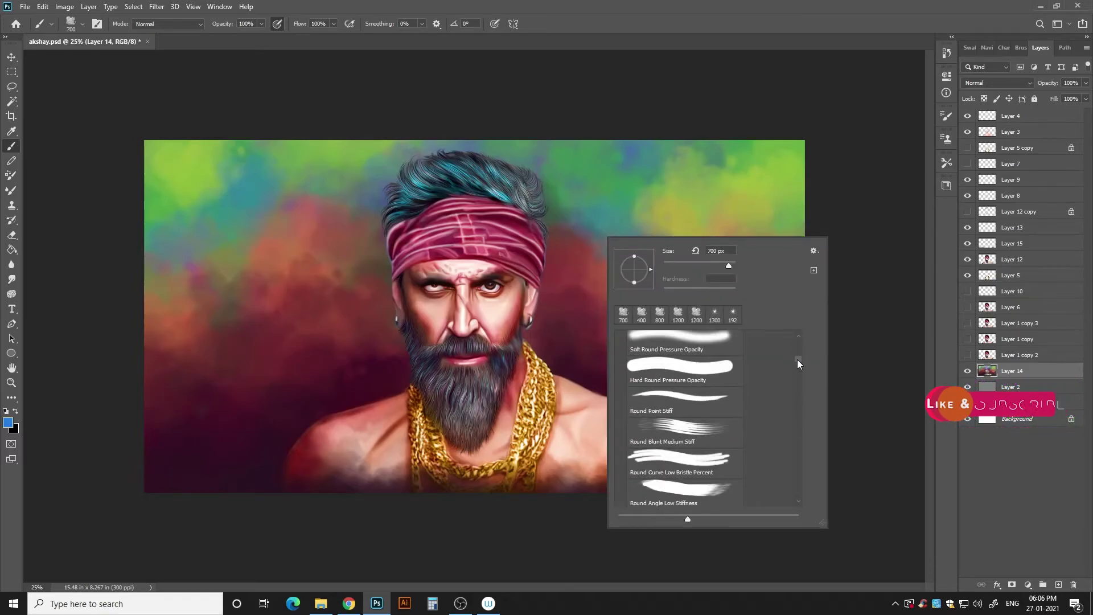
{"action": "scroll", "coordinate": [796, 360], "scroll_direction": "down", "scroll_amount": 3}
{"action": "key", "text": "Escape"}
{"action": "key", "text": "e"}
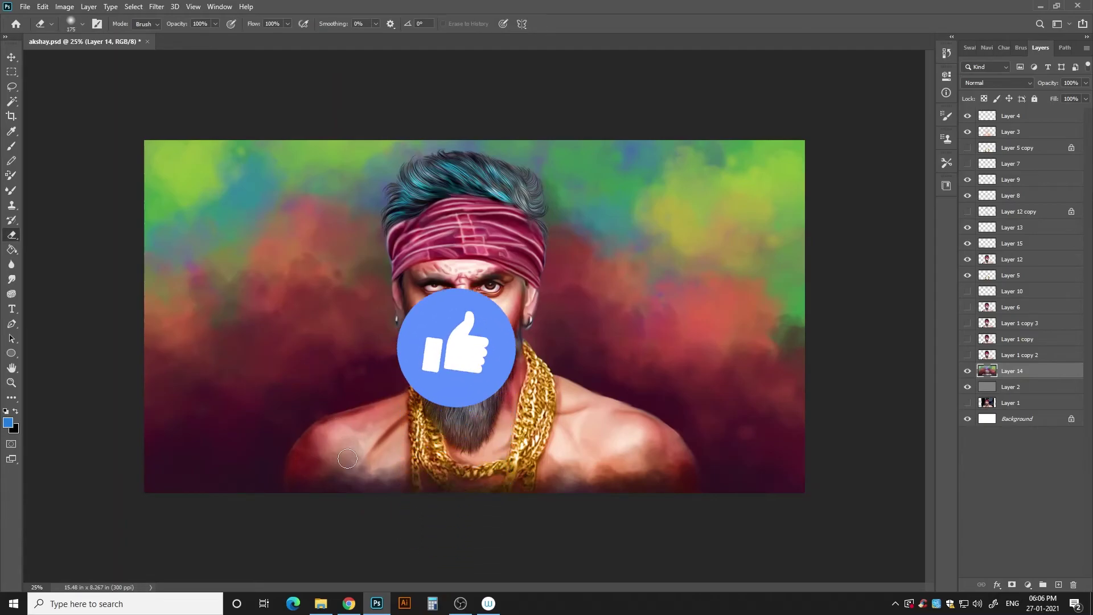
{"action": "left_click", "coordinate": [1019, 275]}
{"action": "left_click", "coordinate": [1019, 243]}
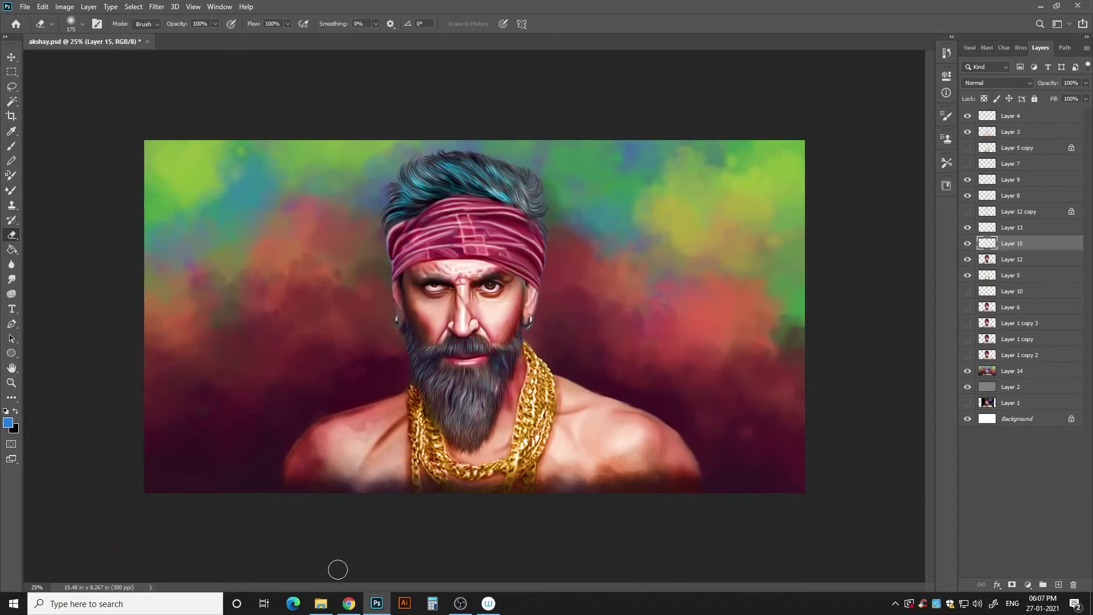
{"action": "key", "text": "z"}
{"action": "left_click_drag", "start_coordinate": [557, 322], "coordinate": [575, 322]}
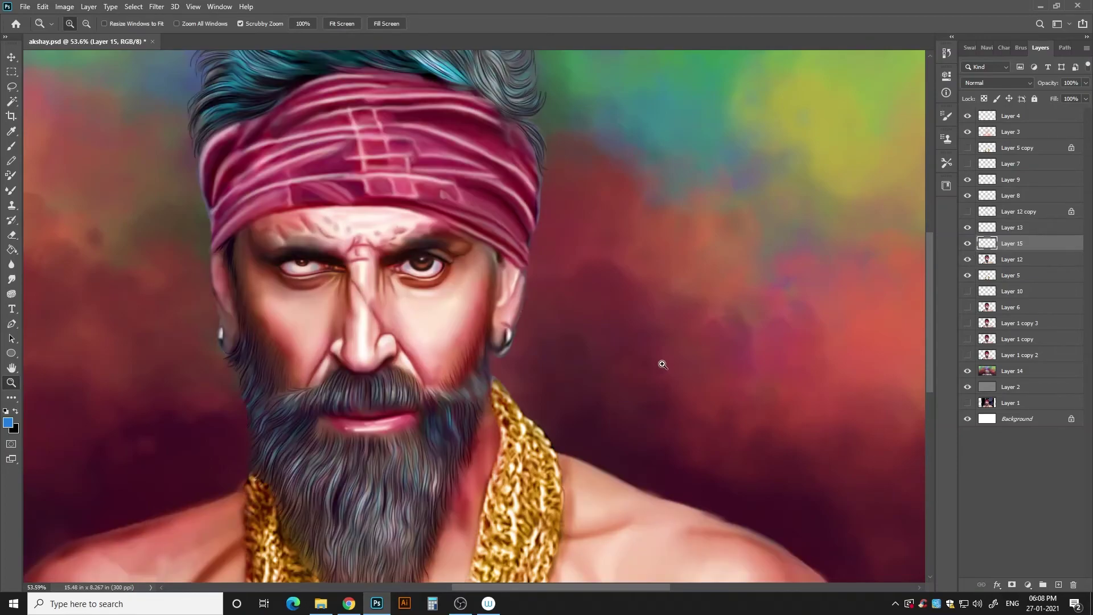
- Compare Layer 5's visibility, then merge it down to remove it from the stack
{"action": "left_click_drag", "start_coordinate": [636, 297], "coordinate": [727, 125]}
{"action": "left_click", "coordinate": [967, 275]}
{"action": "left_click", "coordinate": [967, 275]}
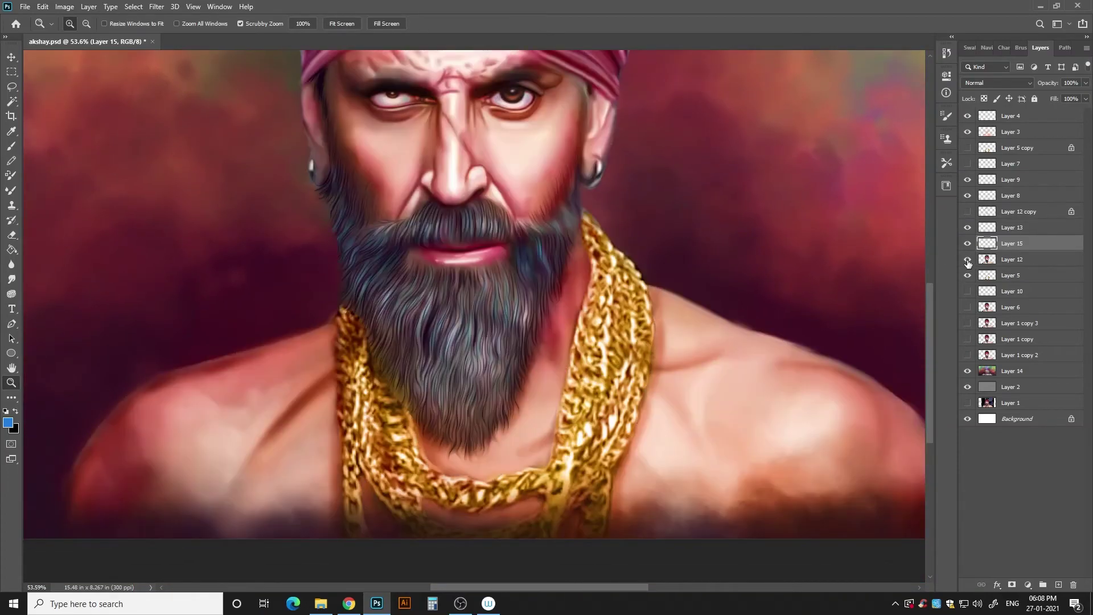
{"action": "left_click", "coordinate": [1019, 262]}
{"action": "key", "text": "ctrl+e"}
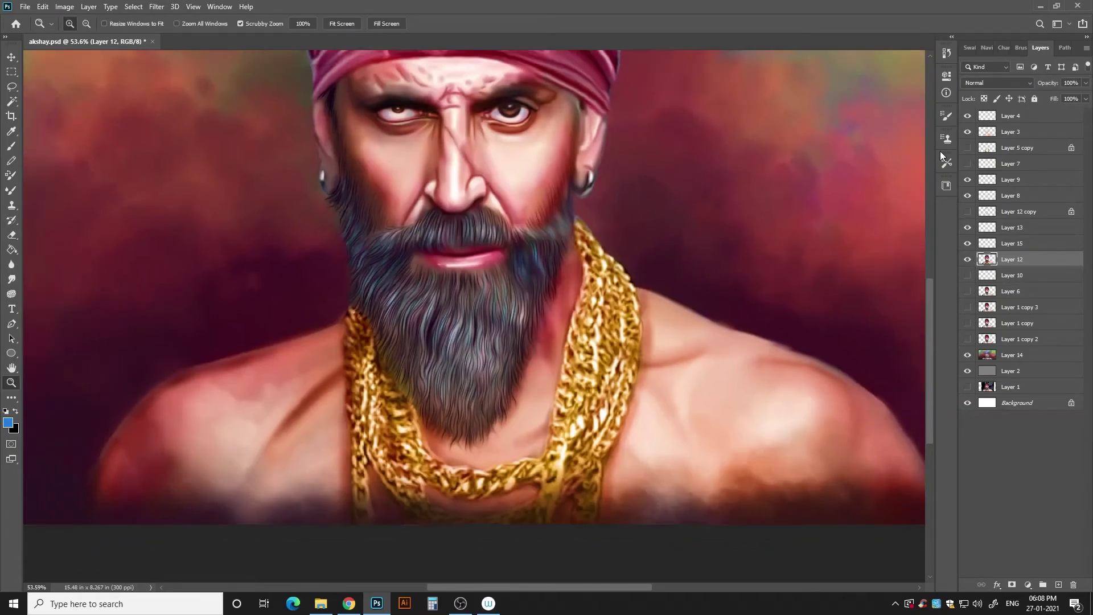
{"action": "key", "text": "ctrl+0"}
- Apply Levels to Layer 12 after trying and resetting the sliders, then duplicate it as Layer 12 copy 2
{"action": "key", "text": "ctrl+l"}
{"action": "left_click_drag", "start_coordinate": [823, 320], "coordinate": [811, 318]}
{"action": "left_click_drag", "start_coordinate": [679, 321], "coordinate": [684, 319]}
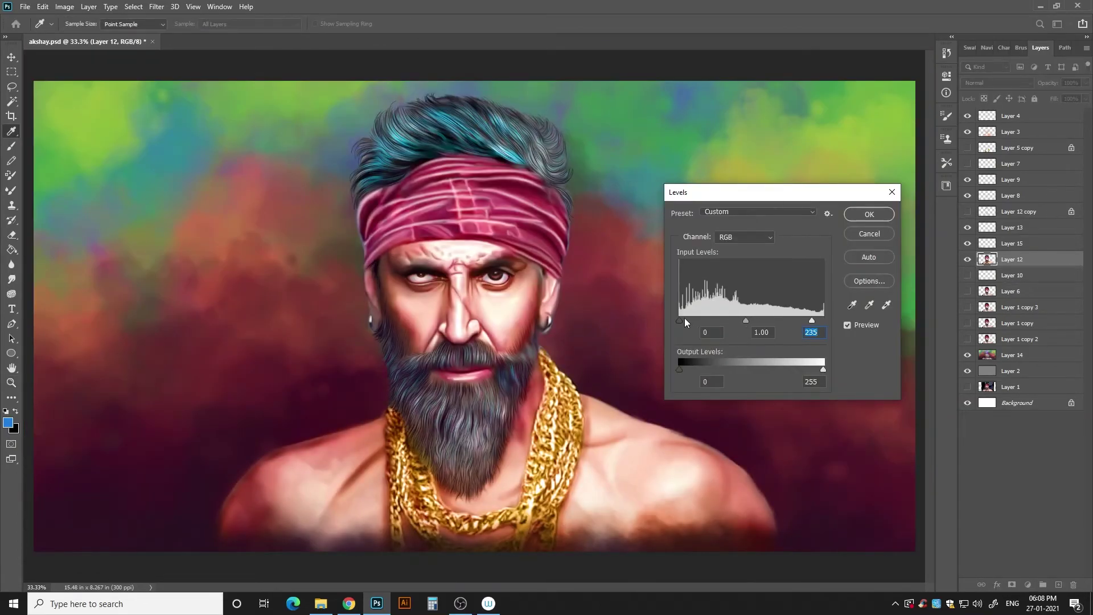
{"action": "left_click_drag", "start_coordinate": [812, 321], "coordinate": [823, 321]}
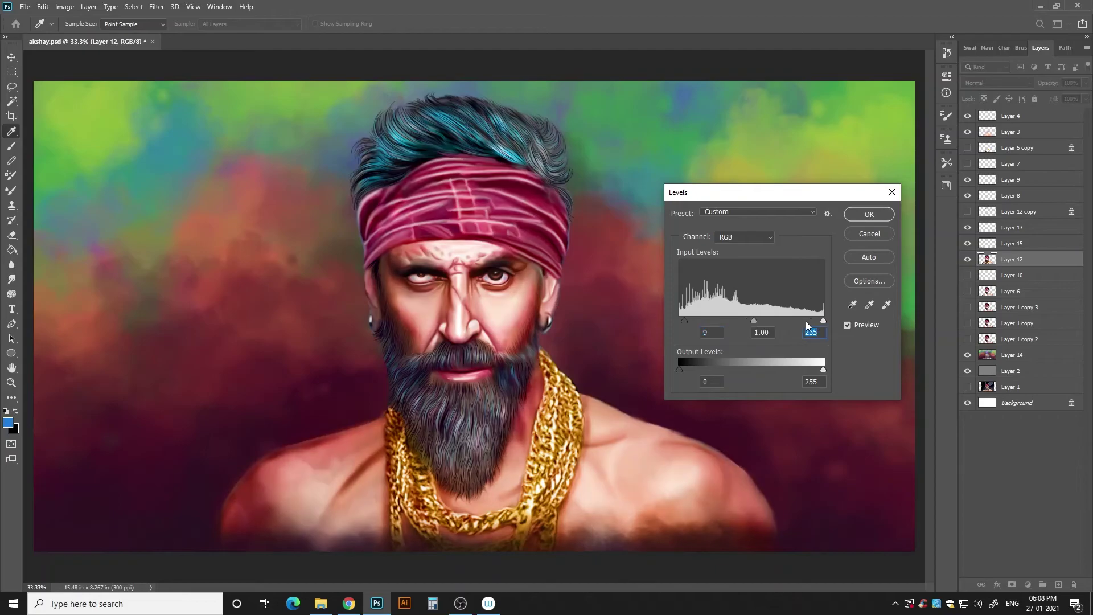
{"action": "left_click_drag", "start_coordinate": [685, 320], "coordinate": [658, 326]}
{"action": "left_click", "coordinate": [868, 215]}
{"action": "key", "text": "z"}
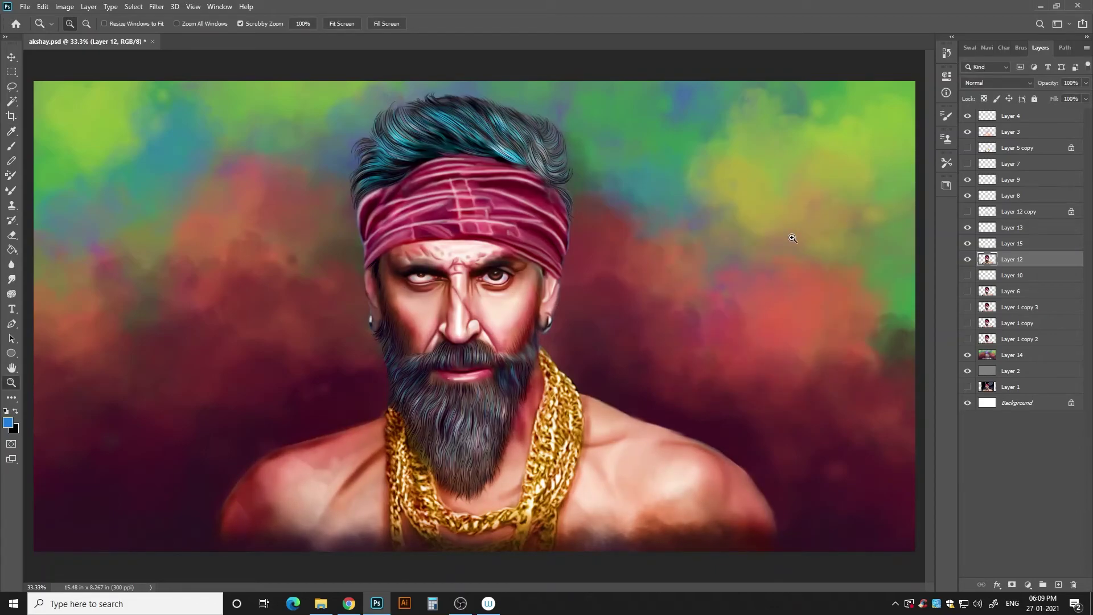
{"action": "key", "text": "ctrl+j"}
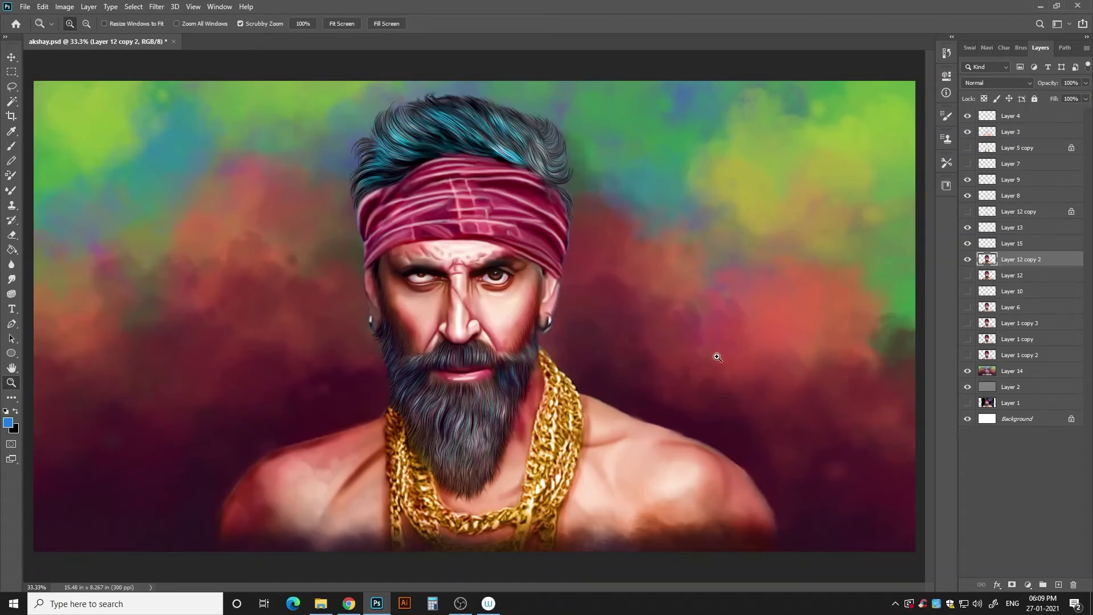
- Sample a dark red and darken the bandana edge, brow and ear outline
{"action": "left_click_drag", "start_coordinate": [385, 339], "coordinate": [446, 373]}
{"action": "key", "text": "b"}
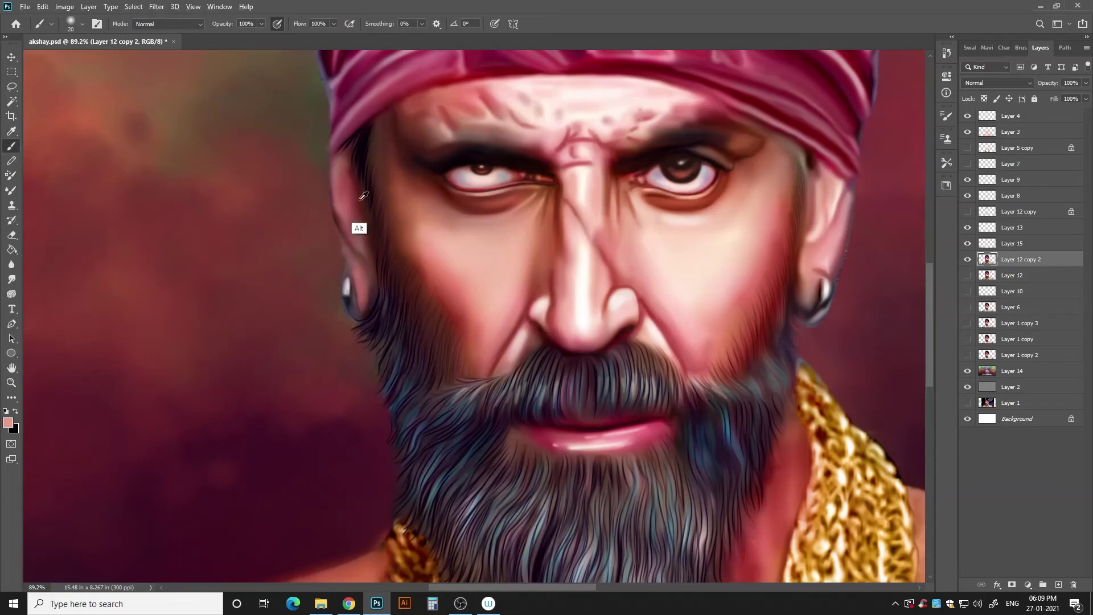
{"action": "left_click", "coordinate": [361, 284], "text": "alt"}
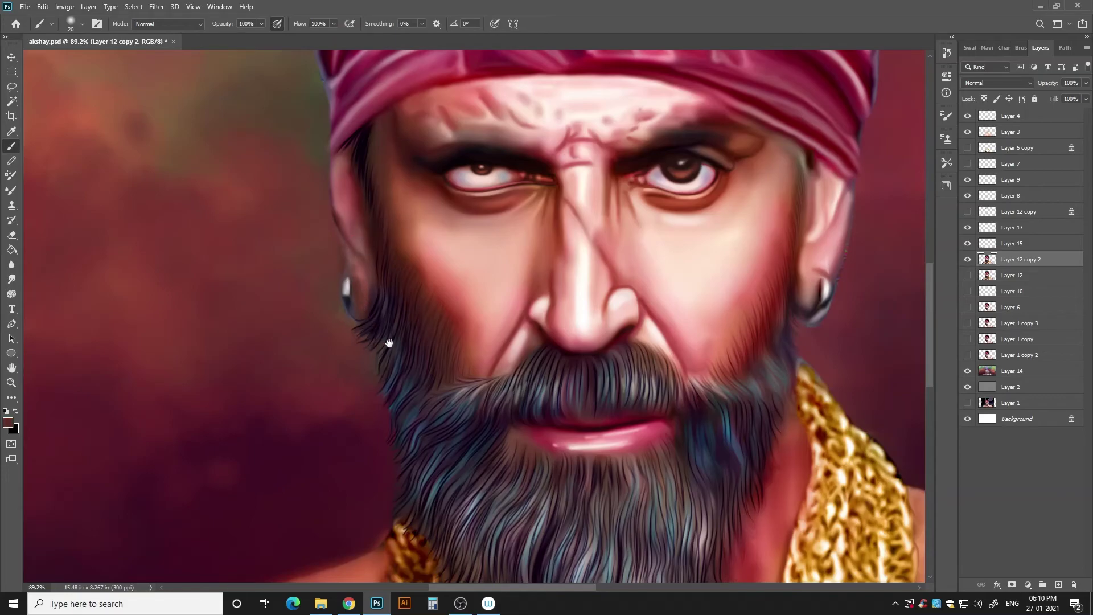
{"action": "mouse_move", "coordinate": [389, 342]}
{"action": "left_mouse_down"}
{"action": "mouse_move", "coordinate": [344, 341]}
{"action": "mouse_move", "coordinate": [312, 374]}
{"action": "left_mouse_up"}
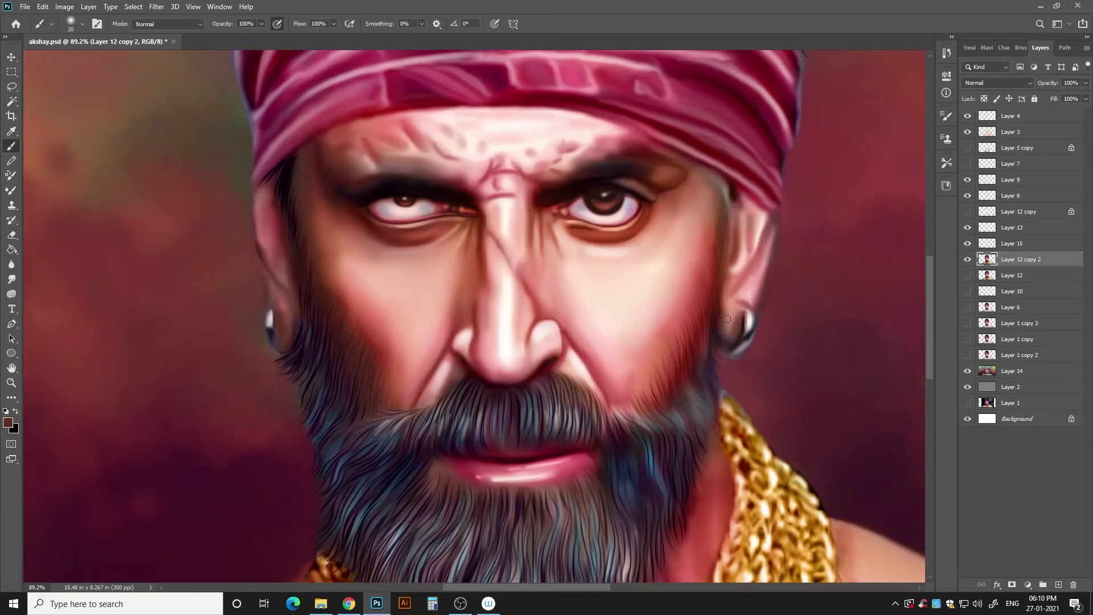
{"action": "mouse_move", "coordinate": [763, 206]}
{"action": "left_mouse_down"}
{"action": "mouse_move", "coordinate": [701, 162]}
{"action": "mouse_move", "coordinate": [592, 117]}
{"action": "left_mouse_up"}
{"action": "left_click_drag", "start_coordinate": [709, 165], "coordinate": [777, 213]}
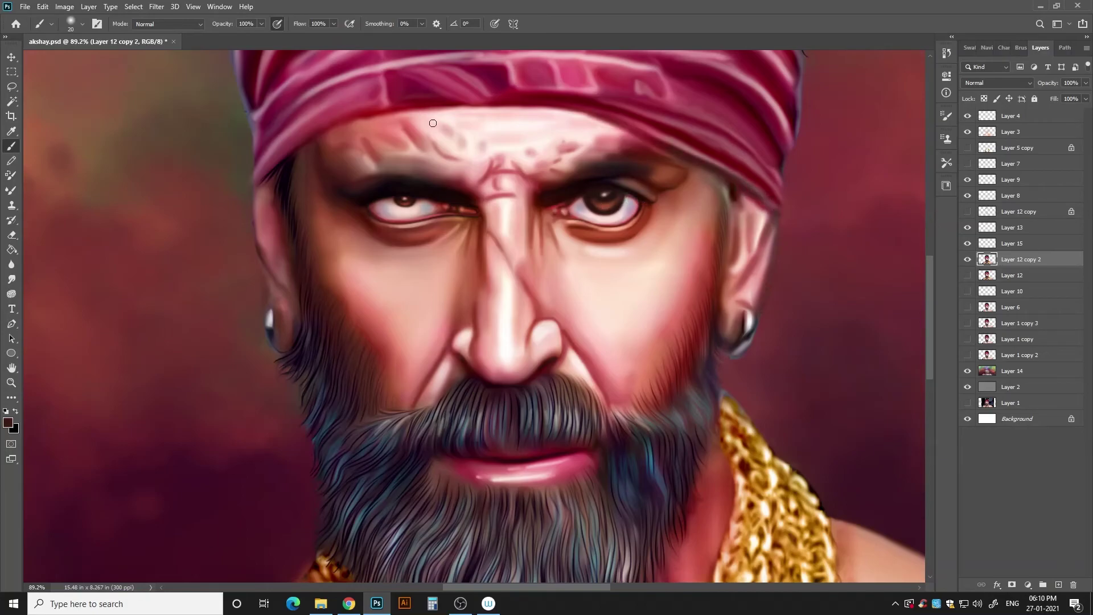
{"action": "mouse_move", "coordinate": [390, 100]}
{"action": "left_mouse_down"}
{"action": "mouse_move", "coordinate": [318, 134]}
{"action": "mouse_move", "coordinate": [666, 131]}
{"action": "mouse_move", "coordinate": [743, 99]}
{"action": "left_mouse_up"}
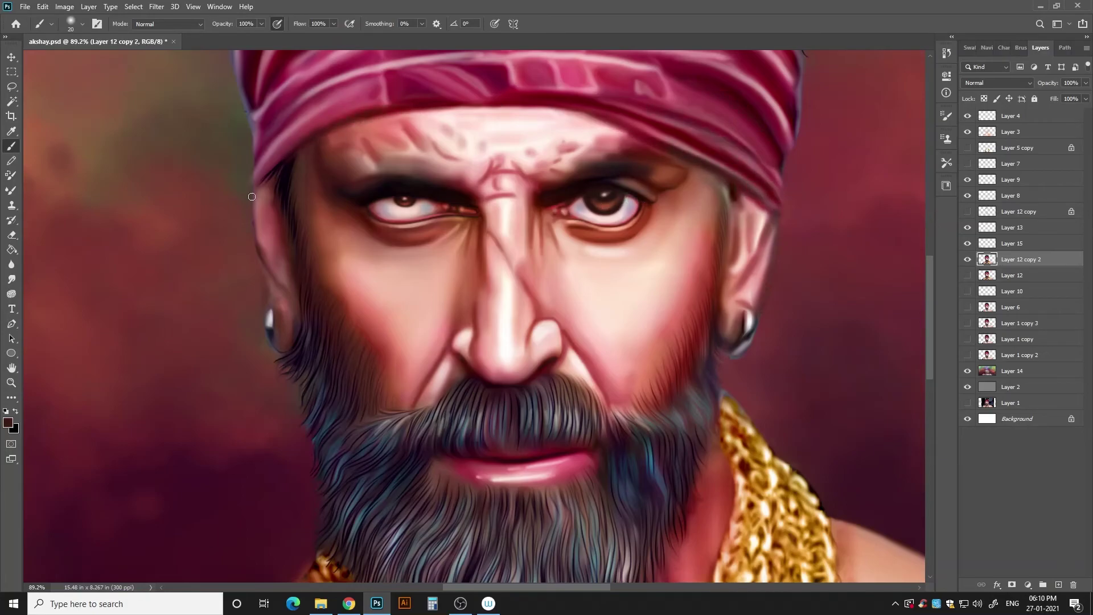
{"action": "left_click_drag", "start_coordinate": [252, 196], "coordinate": [283, 239]}
- Paint many dark hair strands across the beard's centre, right side, lips area and lower edge
{"action": "scroll", "coordinate": [712, 324], "scroll_direction": "down", "scroll_amount": 5}
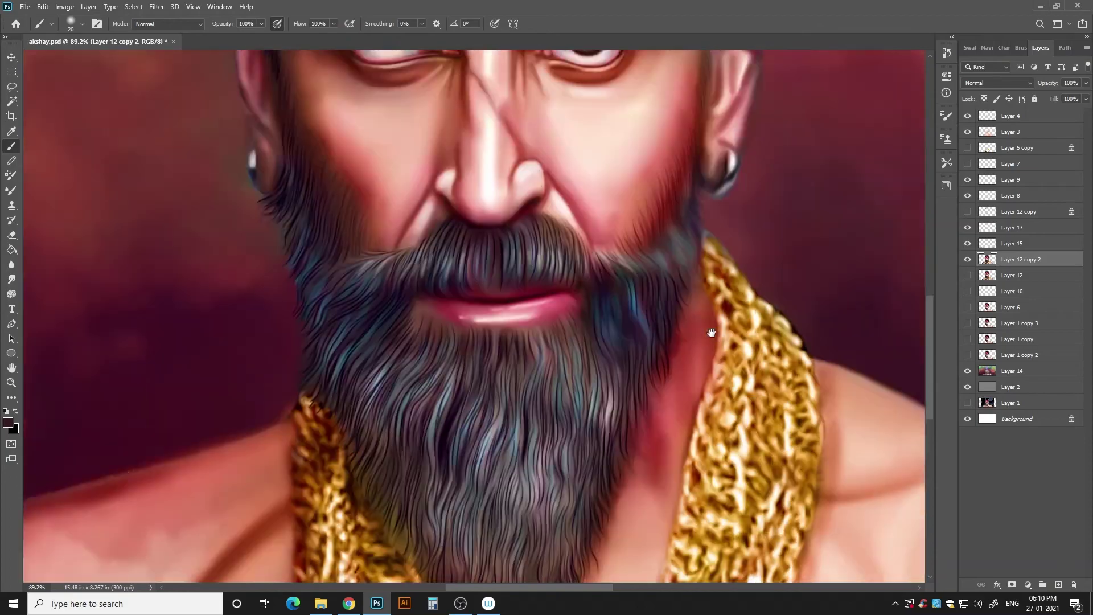
{"action": "scroll", "coordinate": [670, 263], "scroll_direction": "up", "scroll_amount": 1}
{"action": "scroll", "coordinate": [407, 386], "scroll_direction": "down", "scroll_amount": 3}
{"action": "scroll", "coordinate": [528, 444], "scroll_direction": "down", "scroll_amount": 1}
{"action": "mouse_move", "coordinate": [528, 444]}
{"action": "left_mouse_down"}
{"action": "mouse_move", "coordinate": [578, 347]}
{"action": "mouse_move", "coordinate": [518, 450]}
{"action": "left_mouse_up"}
{"action": "left_click_drag", "start_coordinate": [521, 341], "coordinate": [483, 438]}
{"action": "left_click_drag", "start_coordinate": [541, 288], "coordinate": [605, 322]}
{"action": "left_click_drag", "start_coordinate": [622, 276], "coordinate": [631, 340]}
{"action": "left_click_drag", "start_coordinate": [597, 345], "coordinate": [569, 478]}
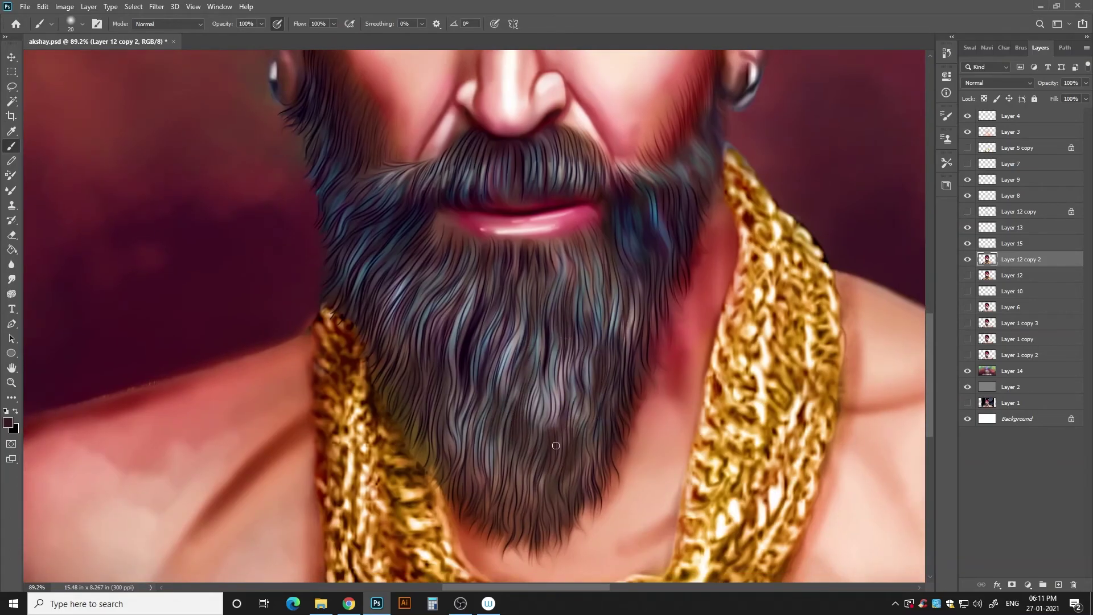
{"action": "left_click_drag", "start_coordinate": [555, 390], "coordinate": [535, 476]}
{"action": "left_click_drag", "start_coordinate": [592, 404], "coordinate": [546, 533]}
{"action": "left_click_drag", "start_coordinate": [407, 415], "coordinate": [447, 496]}
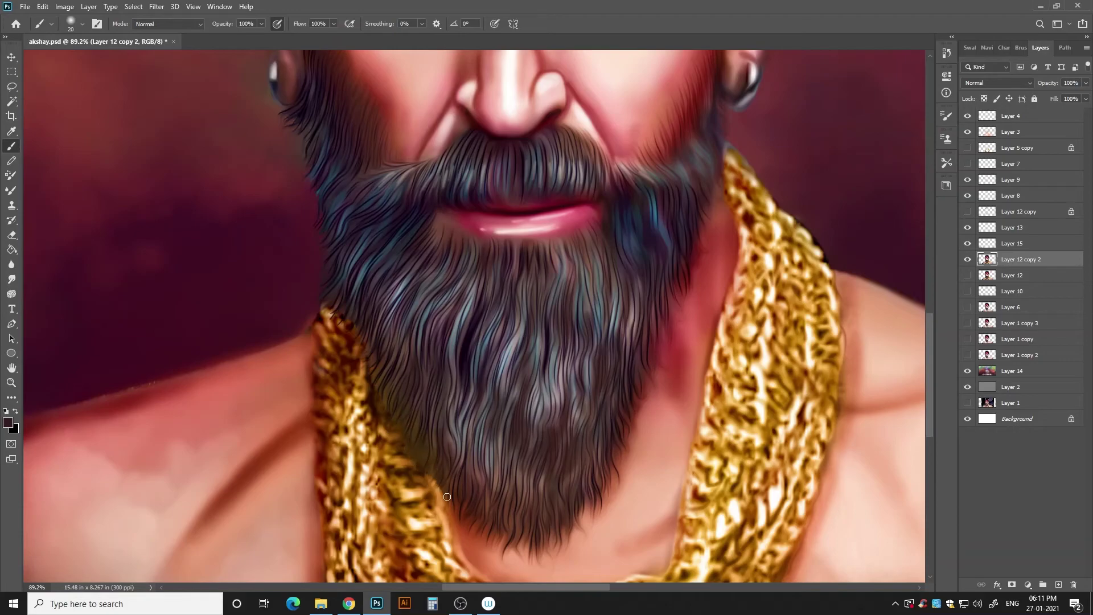
{"action": "mouse_move", "coordinate": [561, 250]}
{"action": "left_mouse_down"}
{"action": "mouse_move", "coordinate": [547, 297]}
{"action": "mouse_move", "coordinate": [542, 272]}
{"action": "left_mouse_up"}
{"action": "left_click_drag", "start_coordinate": [651, 301], "coordinate": [649, 325]}
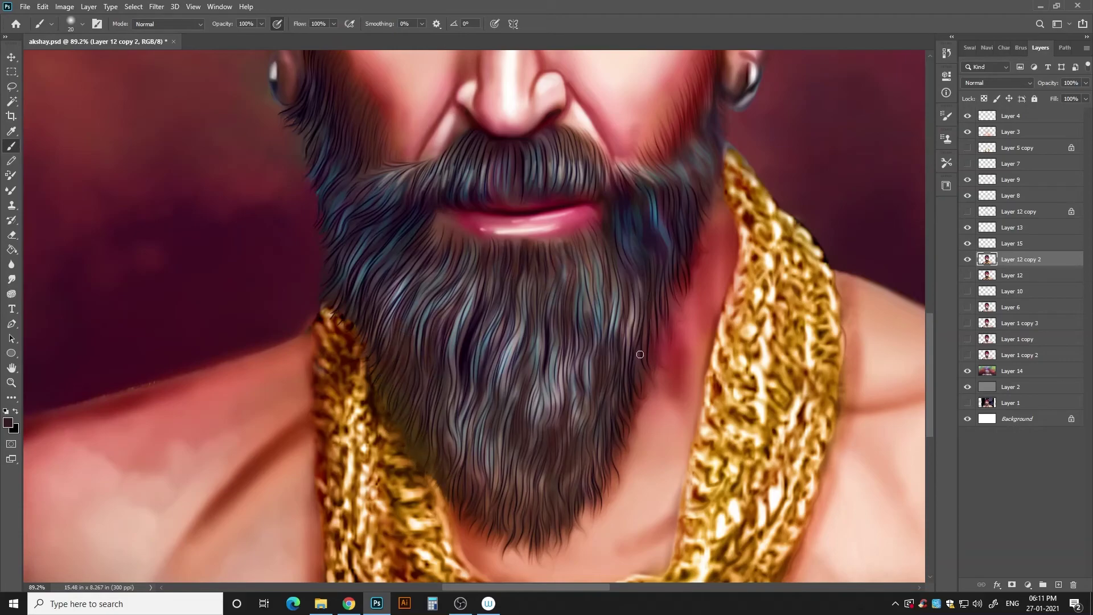
{"action": "left_click_drag", "start_coordinate": [458, 480], "coordinate": [489, 458]}
{"action": "mouse_move", "coordinate": [546, 509]}
{"action": "left_mouse_down"}
{"action": "mouse_move", "coordinate": [555, 475]}
{"action": "mouse_move", "coordinate": [586, 450]}
{"action": "left_mouse_up"}
{"action": "key", "text": "ctrl+0"}
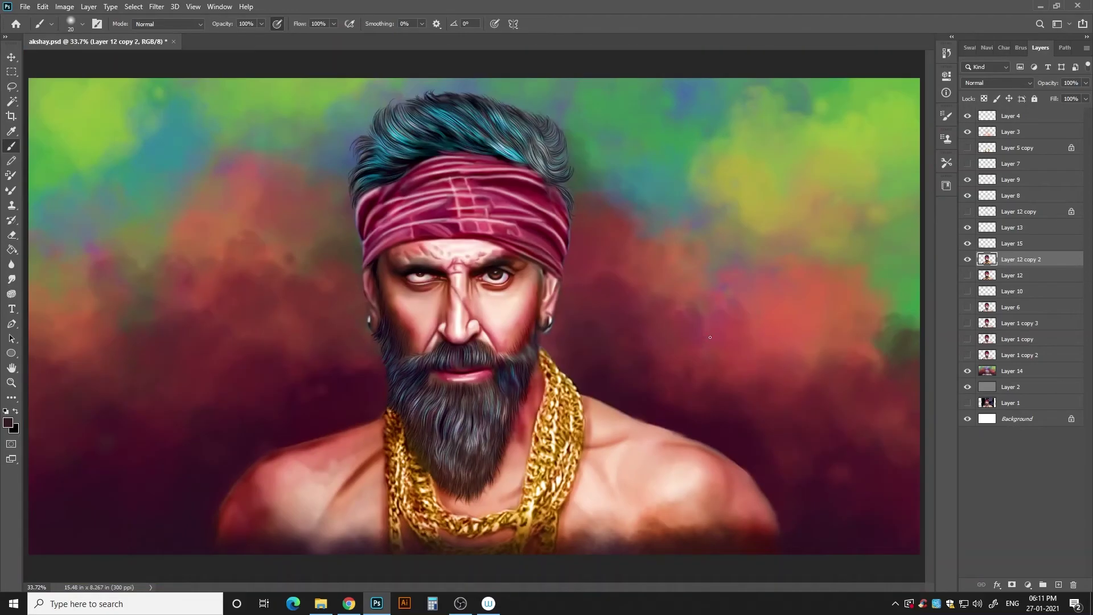
- Select Layer 14 and test a lightness change in Hue/Saturation
{"action": "left_click", "coordinate": [634, 225], "text": "ctrl"}
{"action": "key", "text": "ctrl+u"}
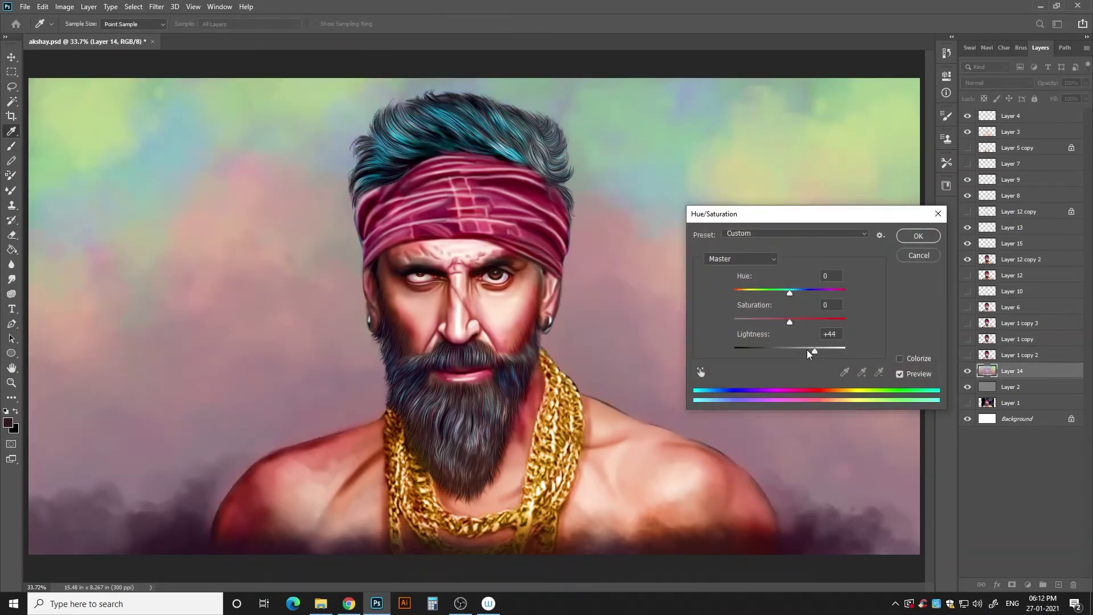
{"action": "left_click_drag", "start_coordinate": [790, 351], "coordinate": [768, 353]}
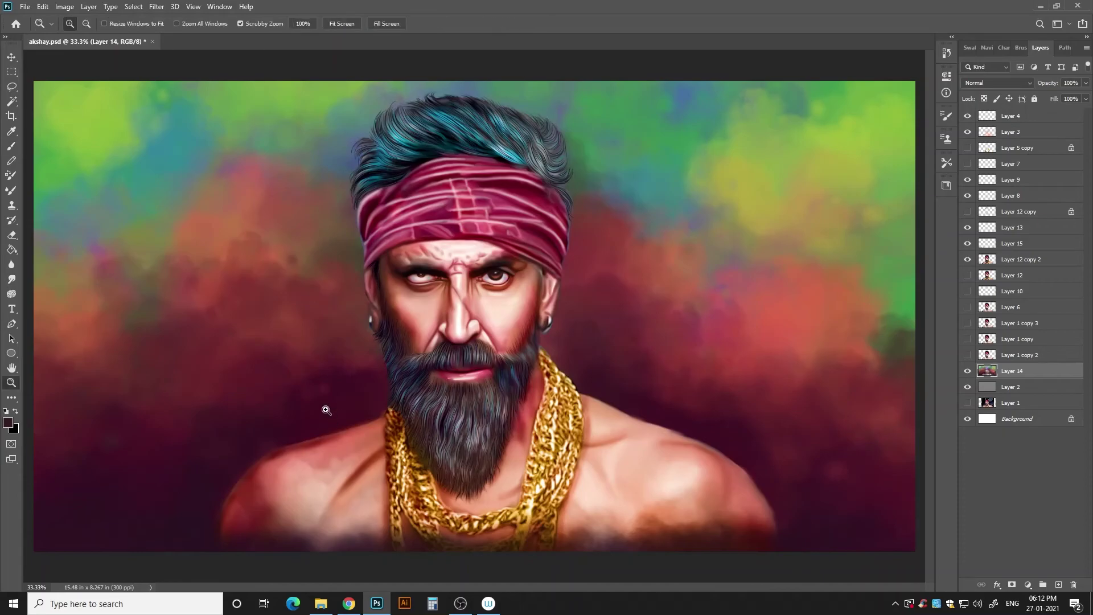
{"action": "scroll", "coordinate": [325, 405], "scroll_direction": "up", "scroll_amount": 5}
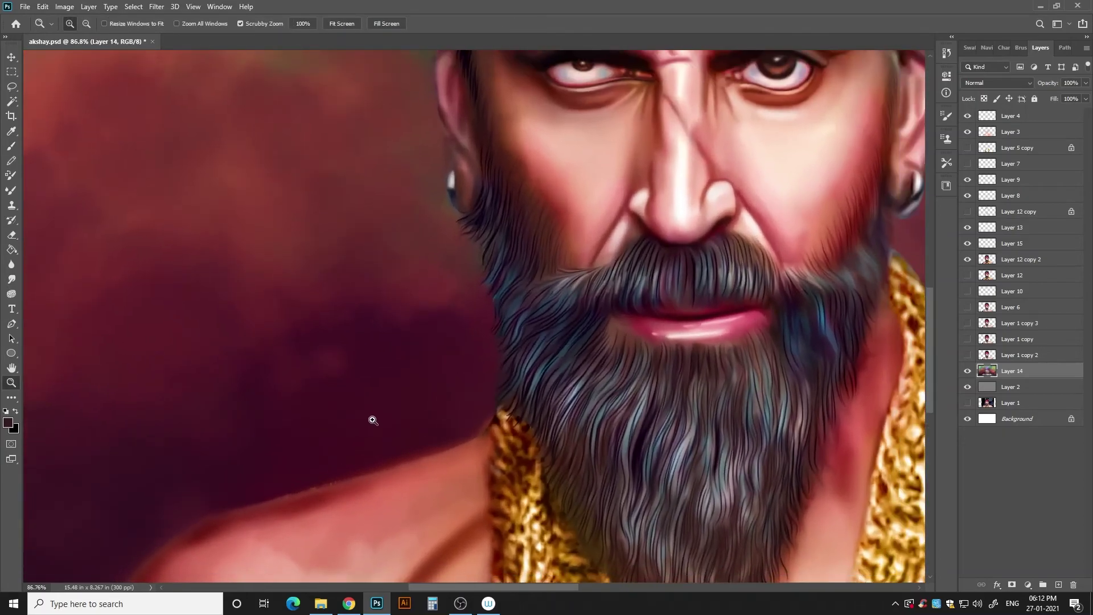
- Write a handwritten signature across the left shoulder on Layer 14
{"action": "key", "text": "ctrl"}
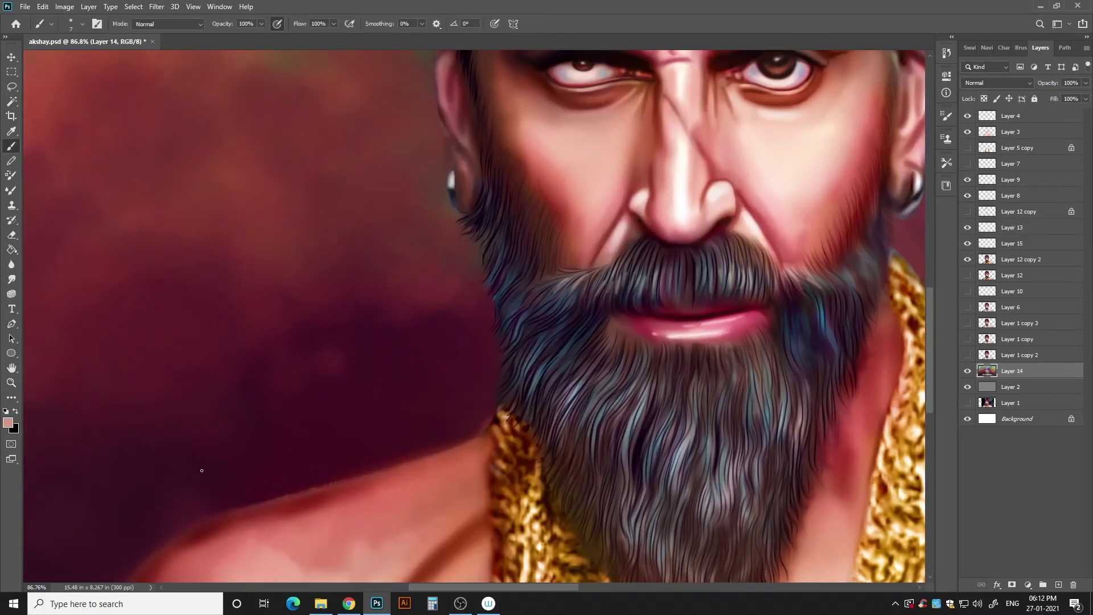
{"action": "left_click_drag", "start_coordinate": [174, 490], "coordinate": [296, 477]}
{"action": "left_click_drag", "start_coordinate": [322, 441], "coordinate": [351, 455]}
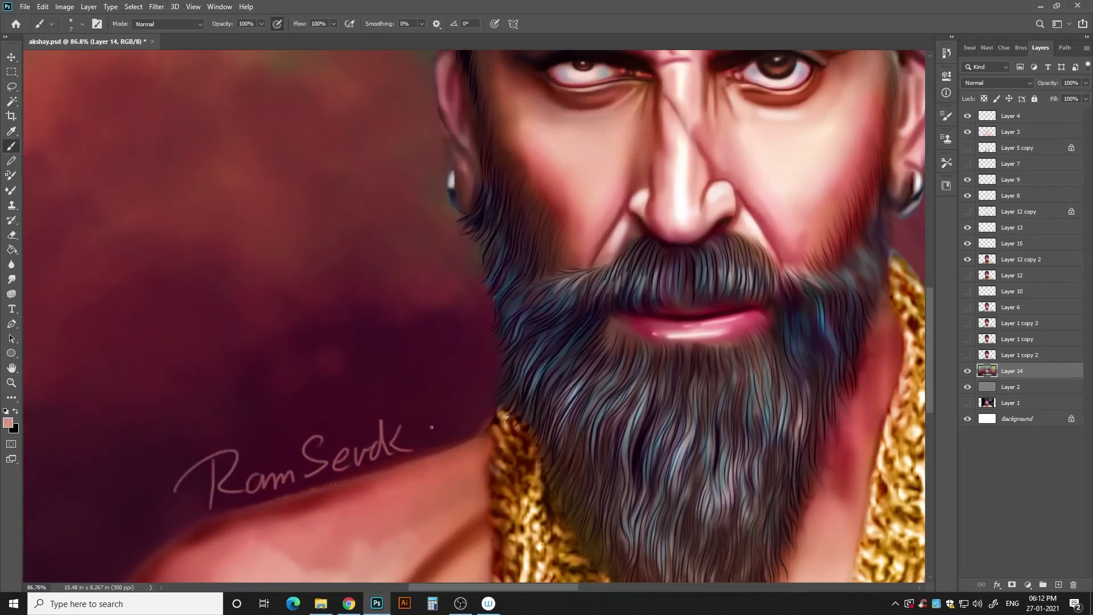
{"action": "left_click_drag", "start_coordinate": [425, 415], "coordinate": [440, 450]}
{"action": "left_click_drag", "start_coordinate": [452, 428], "coordinate": [455, 437]}
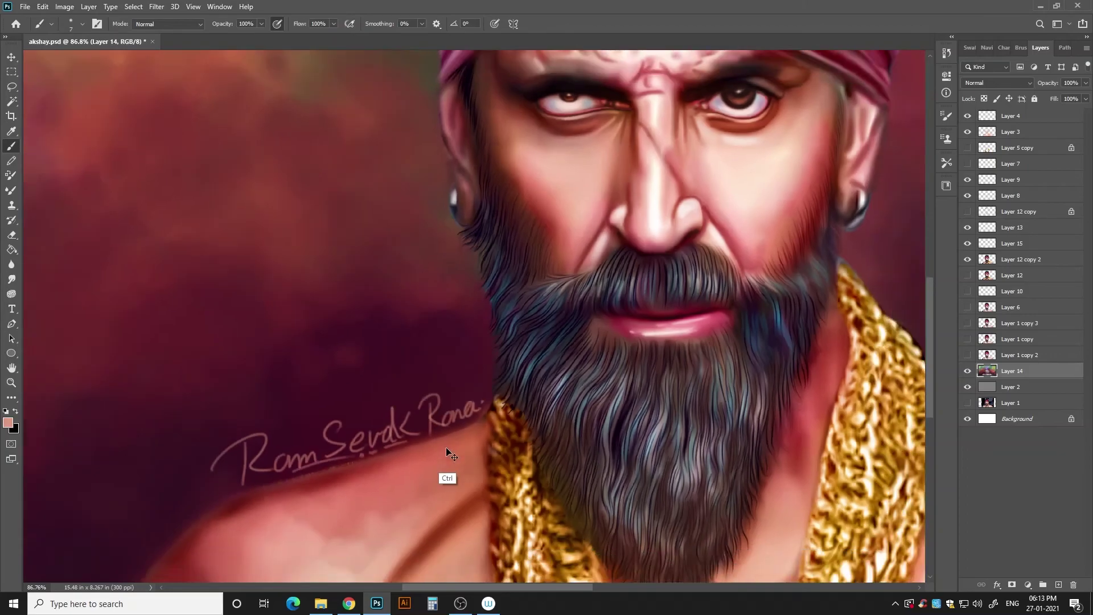
{"action": "key", "text": "ctrl+0"}
- Undo the first signature and create a new empty Layer 16 for it
{"action": "scroll", "coordinate": [444, 406], "scroll_direction": "up", "scroll_amount": 3}
{"action": "key", "text": "ctrl+z"}
{"action": "key", "text": "ctrl+z"}
{"action": "key", "text": "ctrl+z"}
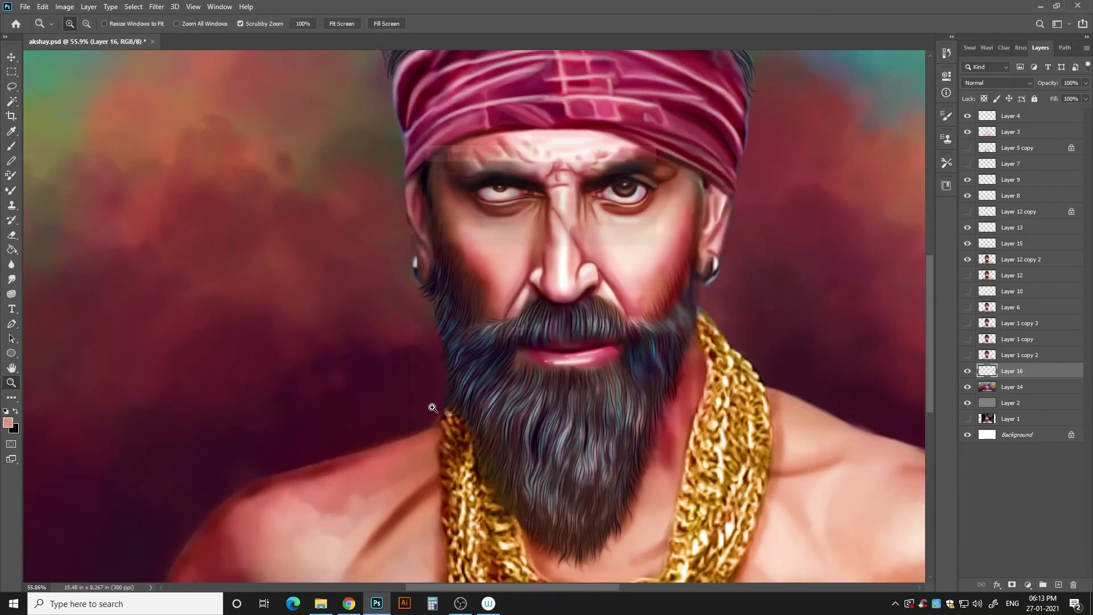
{"action": "scroll", "coordinate": [245, 484], "scroll_direction": "up", "scroll_amount": 3}
{"action": "key", "text": "ctrl+shift+alt+n"}
{"action": "key", "text": "b"}
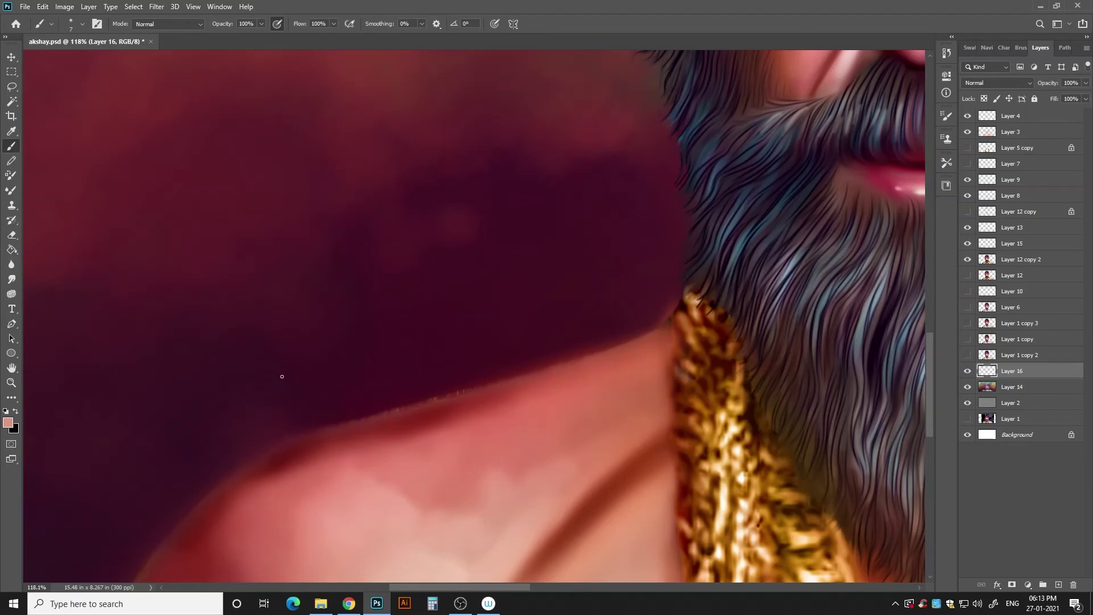
- Rewrite the handwritten signature along the left shoulder line, ending with a dot
{"action": "mouse_move", "coordinate": [240, 408]}
{"action": "left_mouse_down"}
{"action": "mouse_move", "coordinate": [319, 412]}
{"action": "mouse_move", "coordinate": [393, 392]}
{"action": "left_mouse_up"}
{"action": "left_click_drag", "start_coordinate": [426, 337], "coordinate": [406, 390]}
{"action": "left_click_drag", "start_coordinate": [412, 383], "coordinate": [492, 371]}
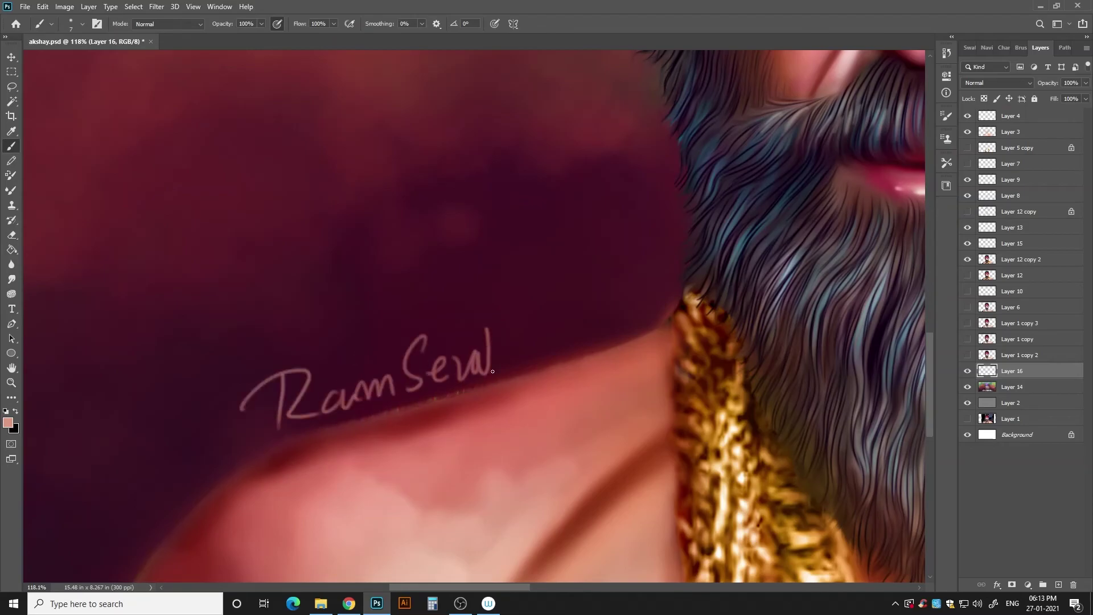
{"action": "left_click_drag", "start_coordinate": [488, 333], "coordinate": [505, 371]}
{"action": "mouse_move", "coordinate": [524, 310]}
{"action": "left_mouse_down"}
{"action": "mouse_move", "coordinate": [555, 358]}
{"action": "mouse_move", "coordinate": [621, 329]}
{"action": "left_mouse_up"}
{"action": "left_click", "coordinate": [628, 323]}
- Brighten the signature with Levels, setting the white input to 156
{"action": "key", "text": "ctrl+0"}
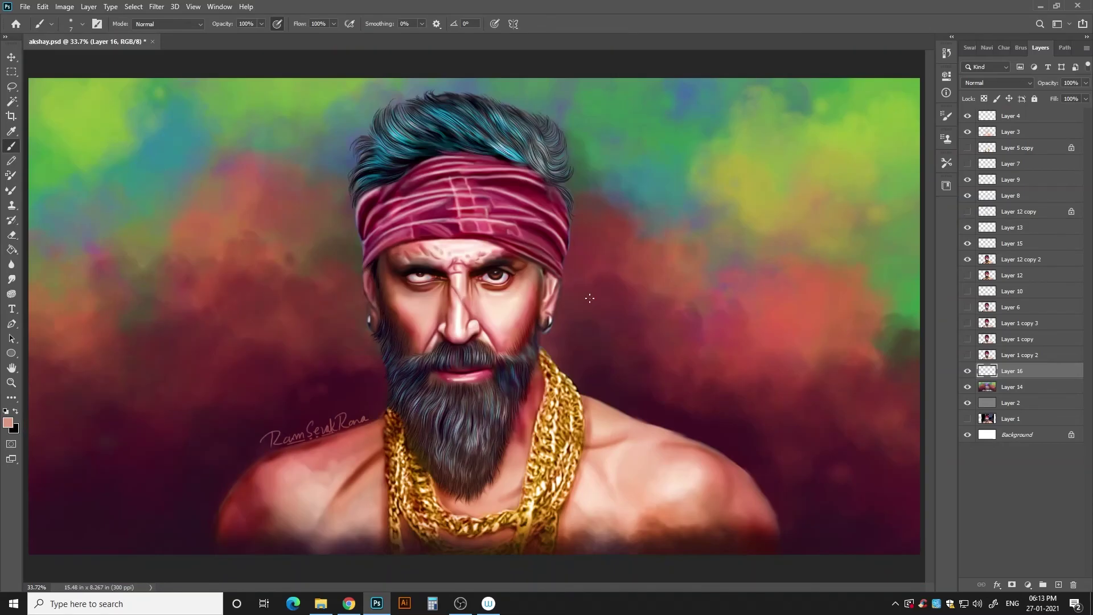
{"action": "key", "text": "ctrl+l"}
{"action": "left_click_drag", "start_coordinate": [823, 320], "coordinate": [767, 320]}
{"action": "key", "text": "Return"}
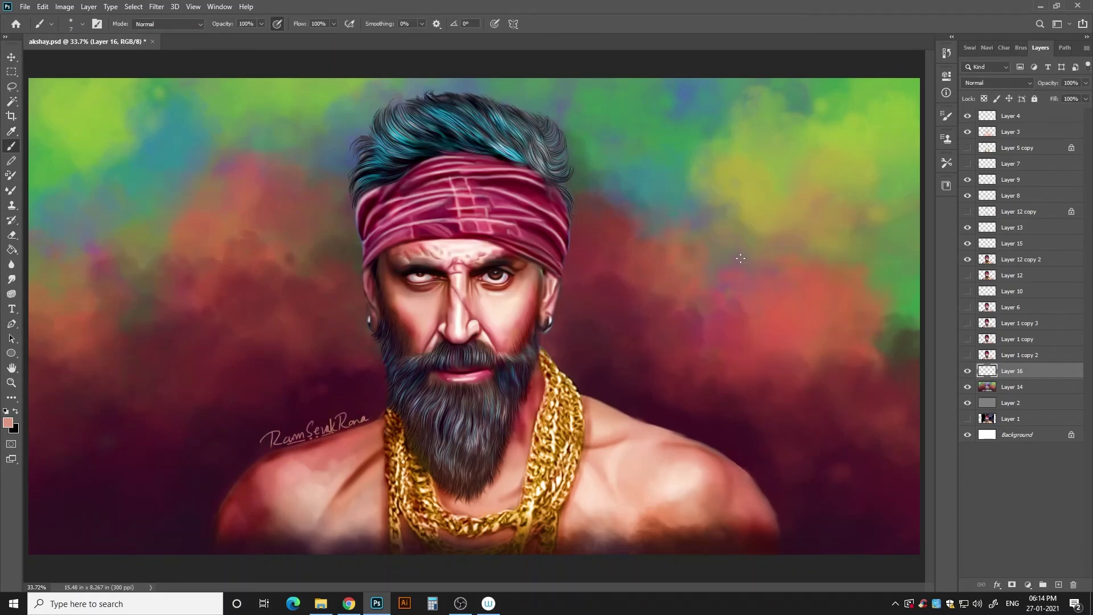